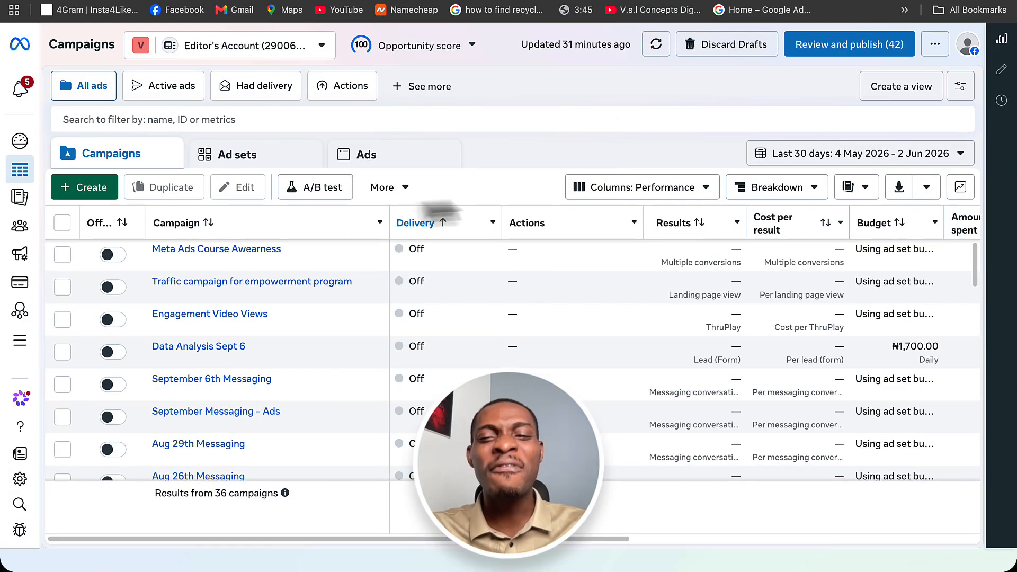
Step: Start a new auction campaign with the Traffic objective and continue to its setup
click(88, 190)
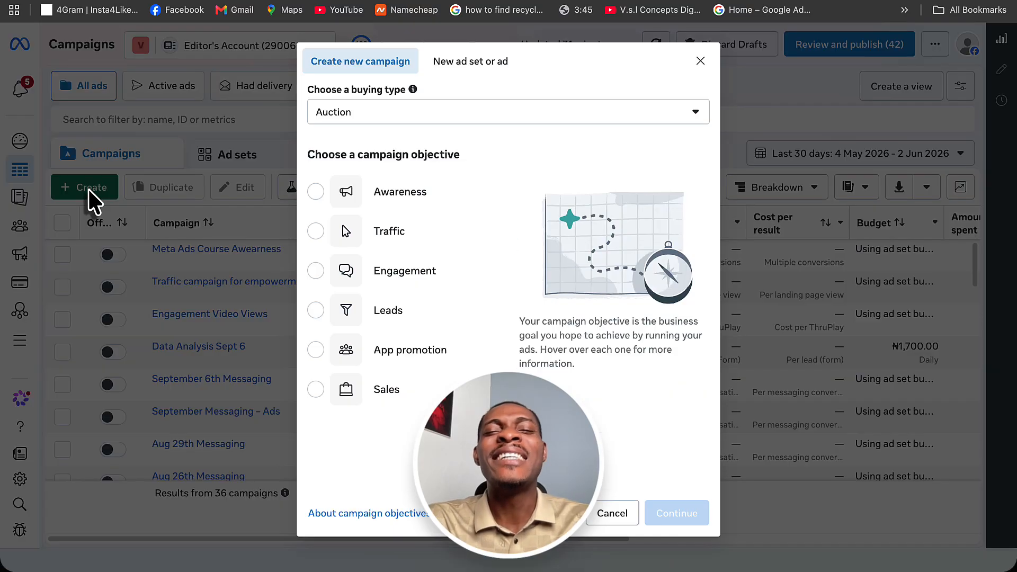
click(351, 234)
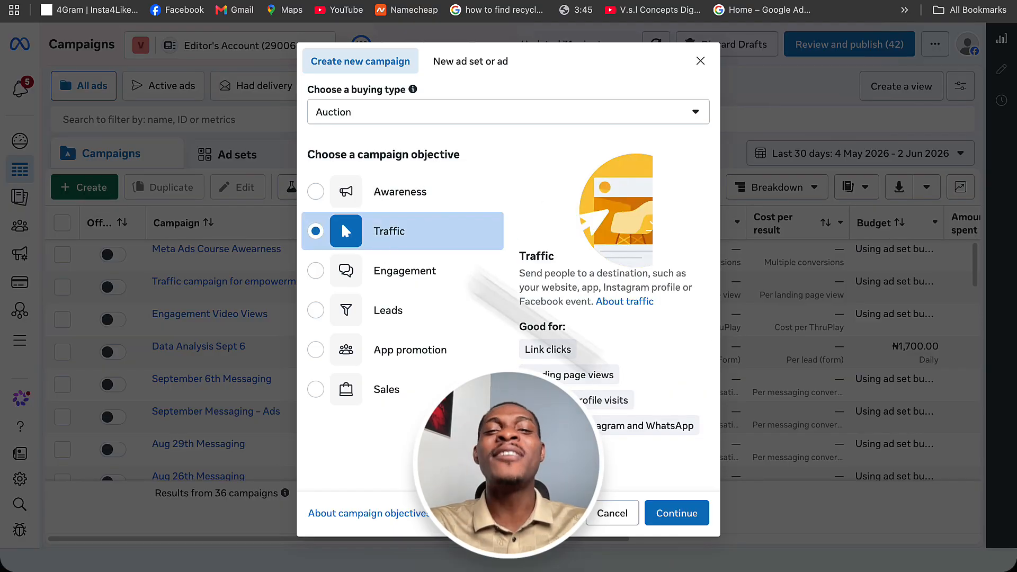
click(677, 514)
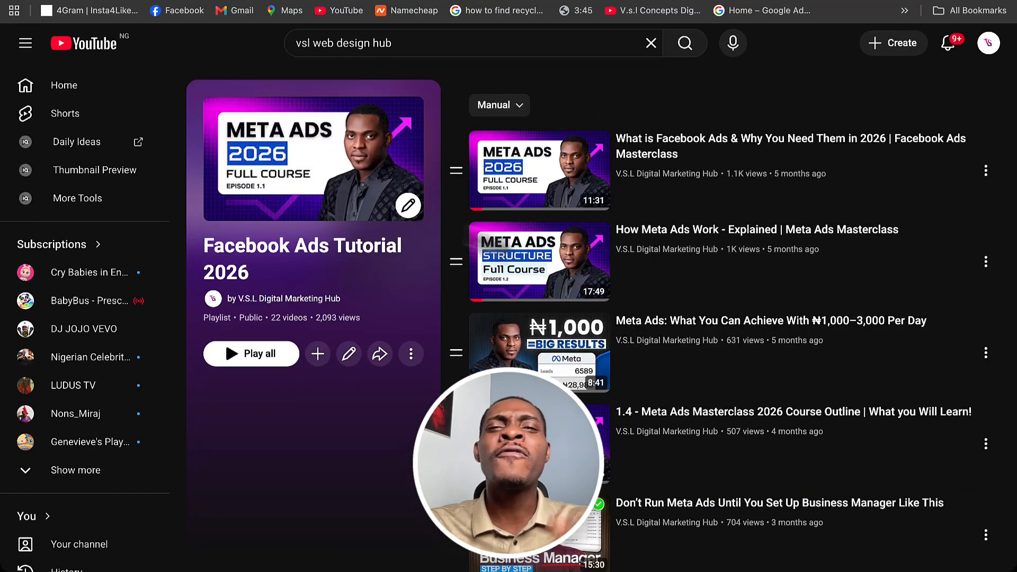
Step: Browse the episodes of the Facebook Ads Tutorial 2026 playlist on YouTube, from the introduction through the campaign objective and setup videos
scroll(683, 339, down, 3)
scroll(683, 339, down, 6)
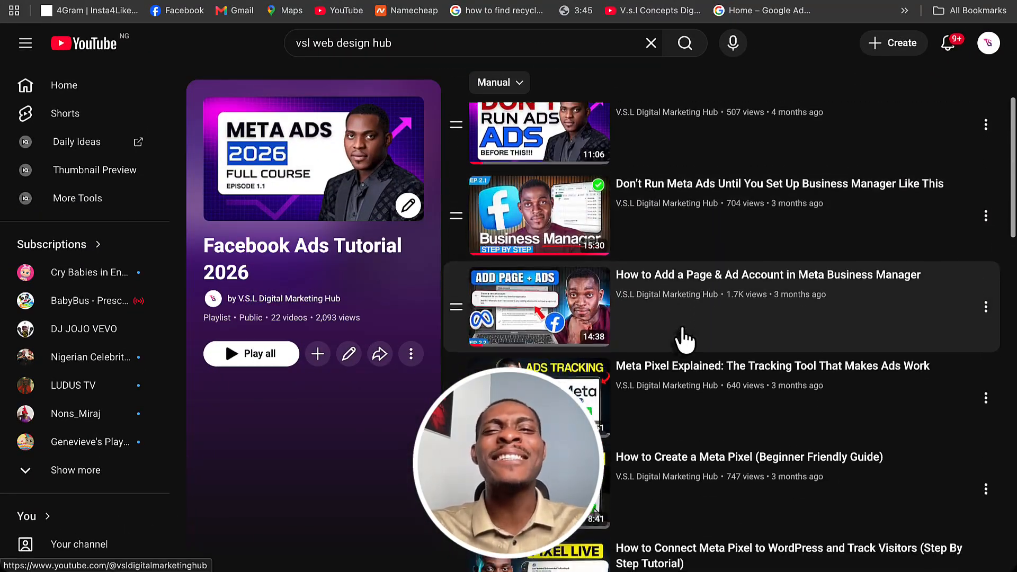
scroll(683, 339, down, 4)
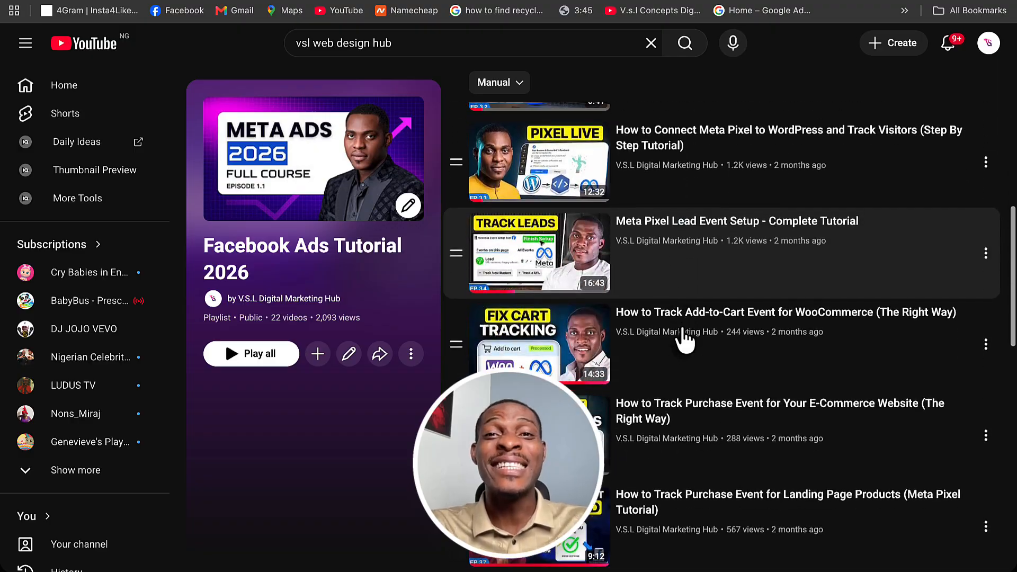
scroll(685, 339, down, 8)
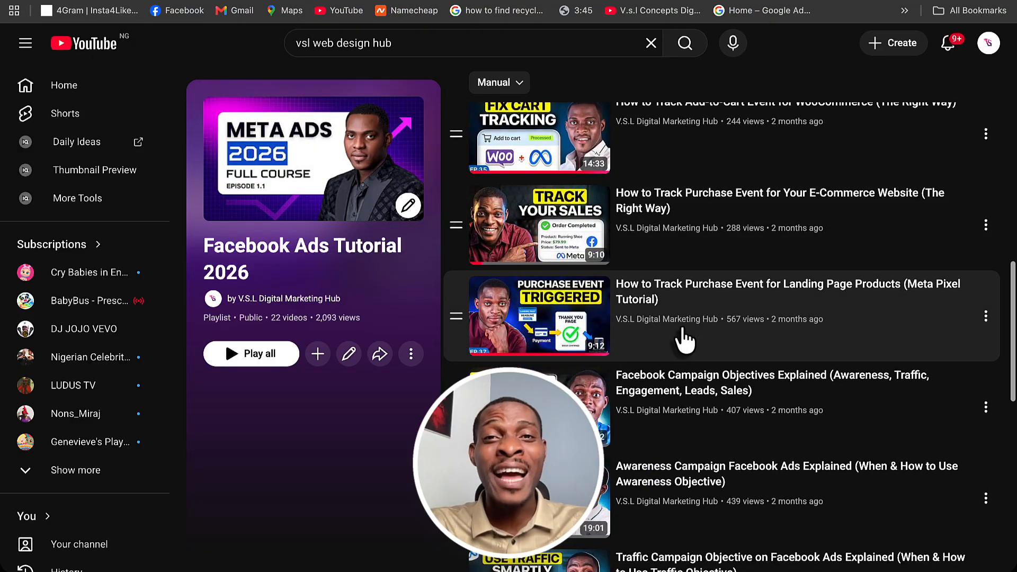
scroll(684, 340, down, 1)
scroll(685, 340, up, 1)
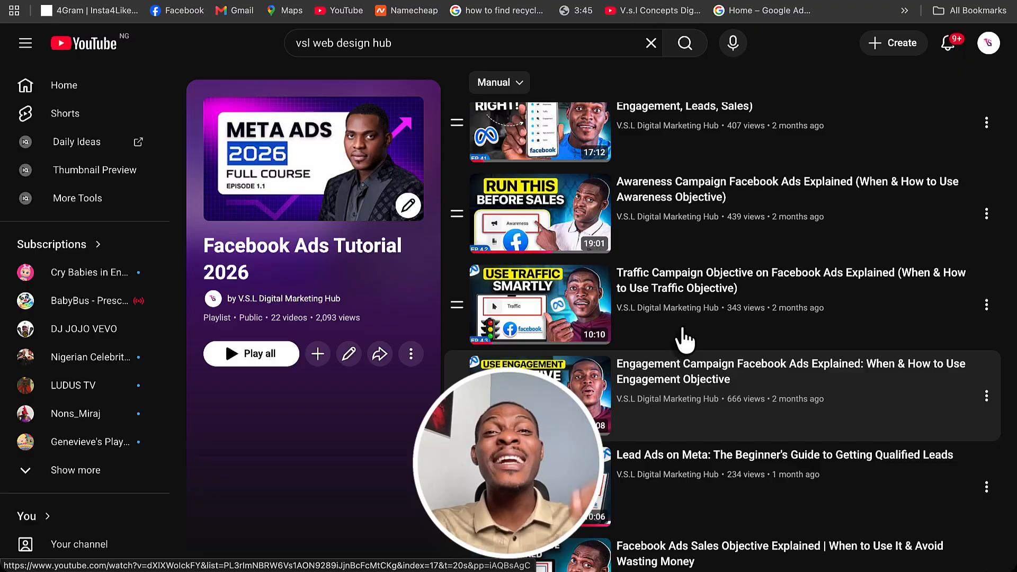
scroll(684, 339, down, 7)
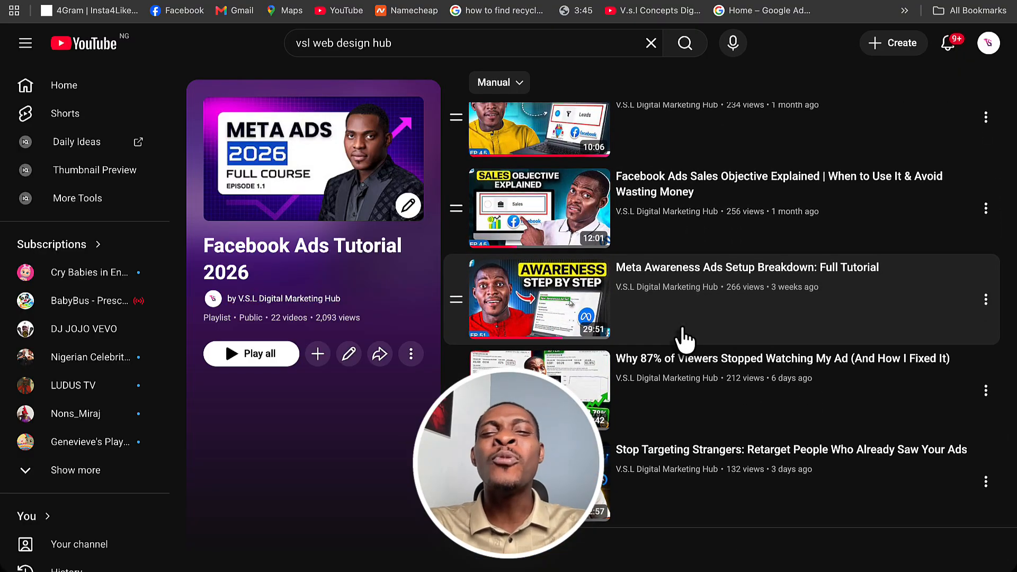
scroll(684, 339, up, 3)
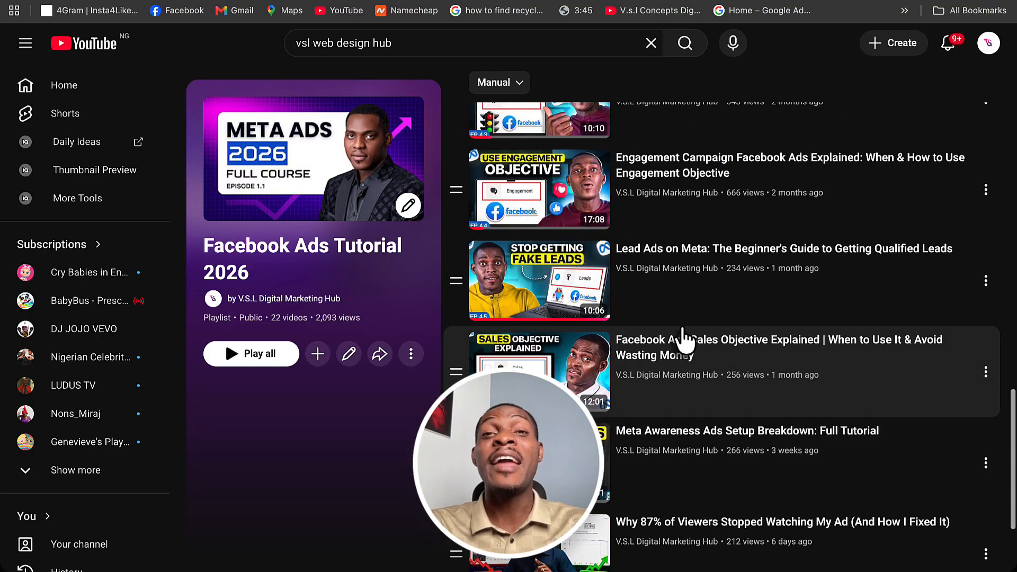
scroll(684, 339, up, 2)
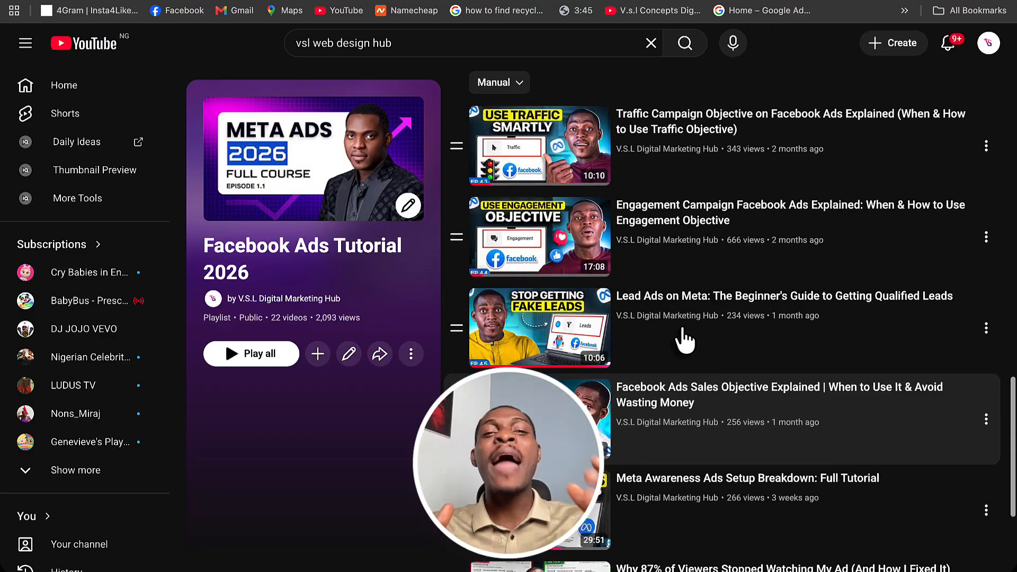
scroll(685, 339, up, 2)
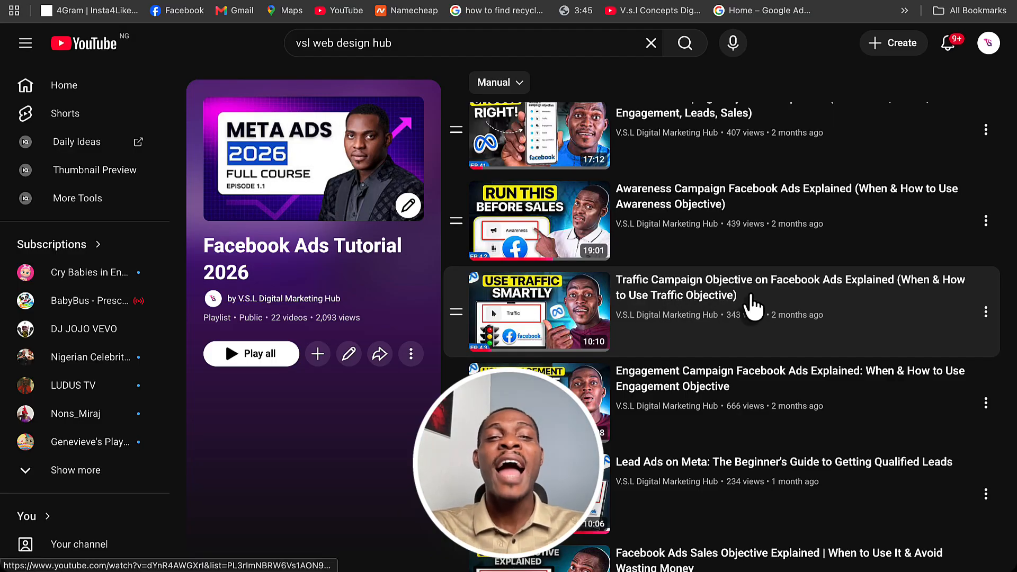
Step: Examine the playlist entry for the episode explaining when and how to use the Traffic campaign objective
scroll(751, 295, up, 5)
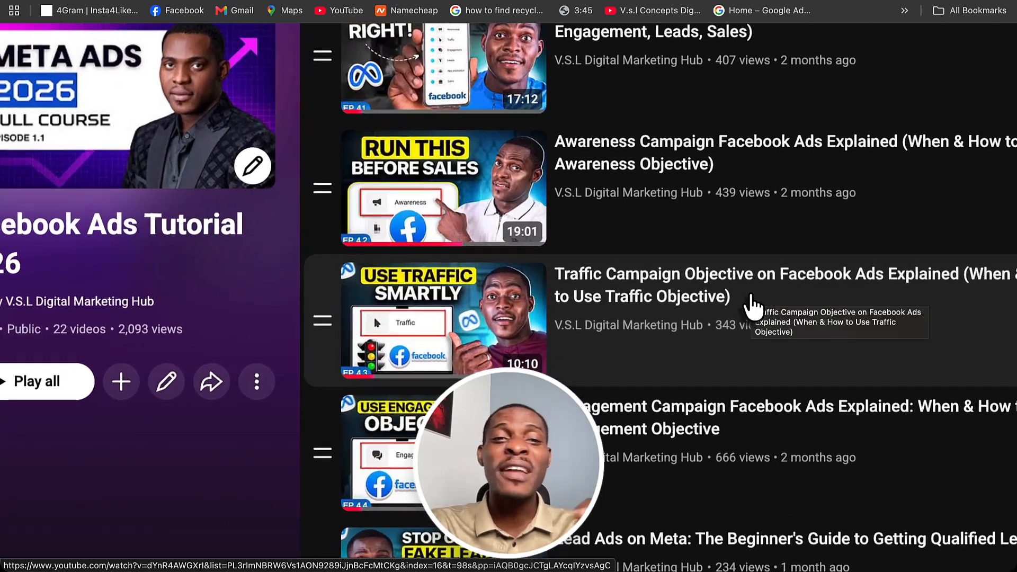
scroll(751, 305, right, 5)
scroll(751, 305, down, 3)
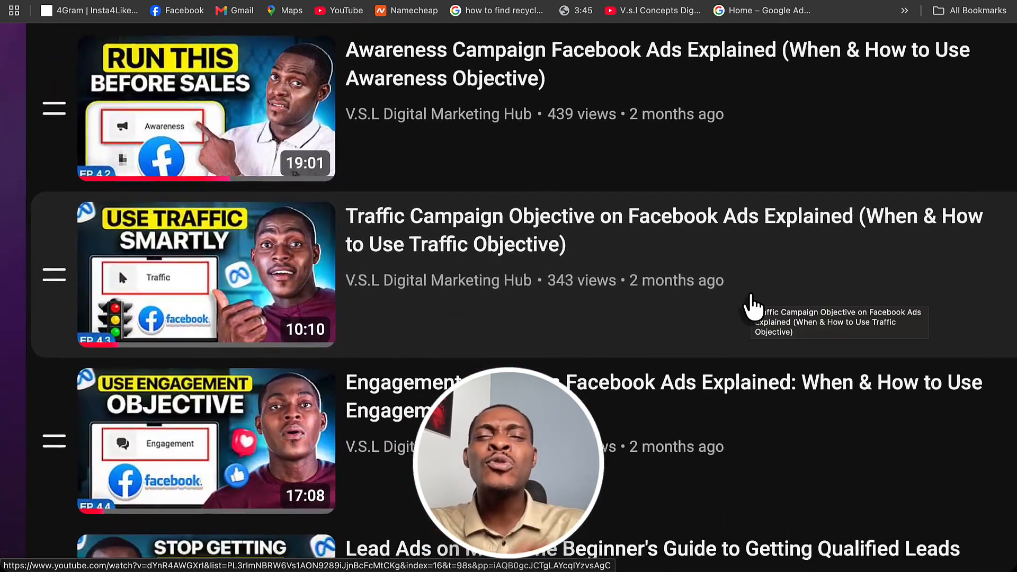
scroll(751, 304, down, 1)
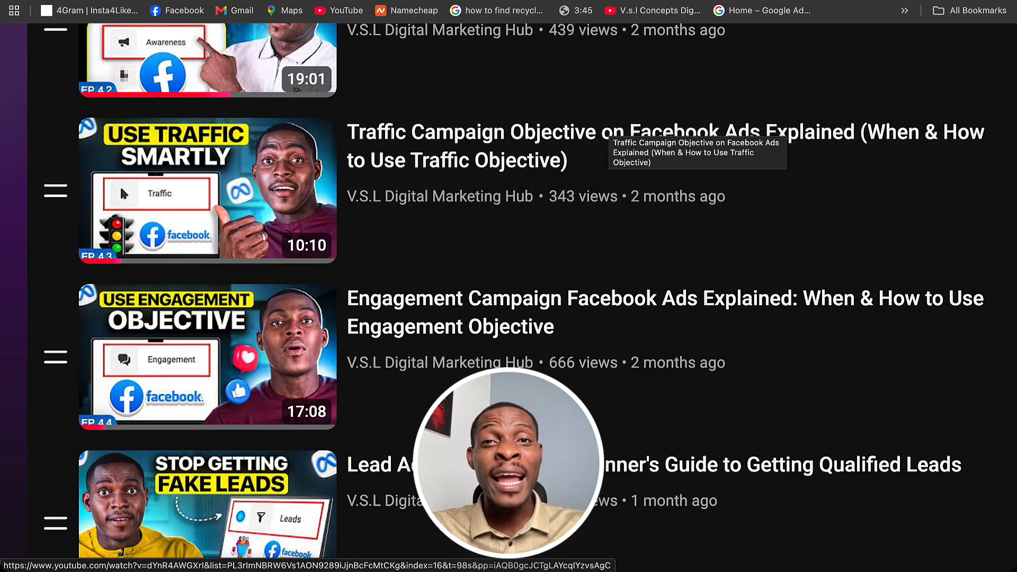
click(662, 1)
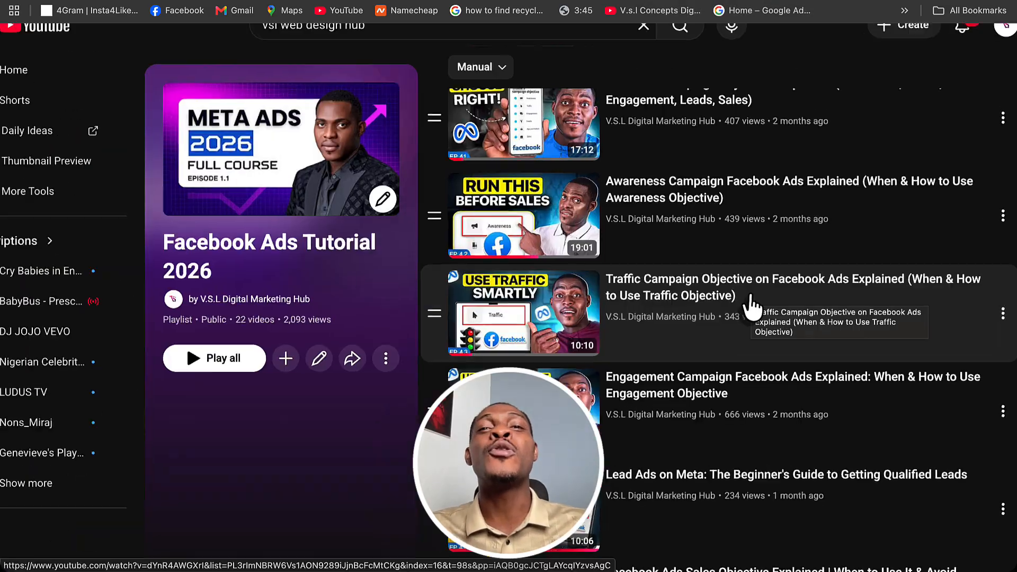
scroll(751, 296, up, 5)
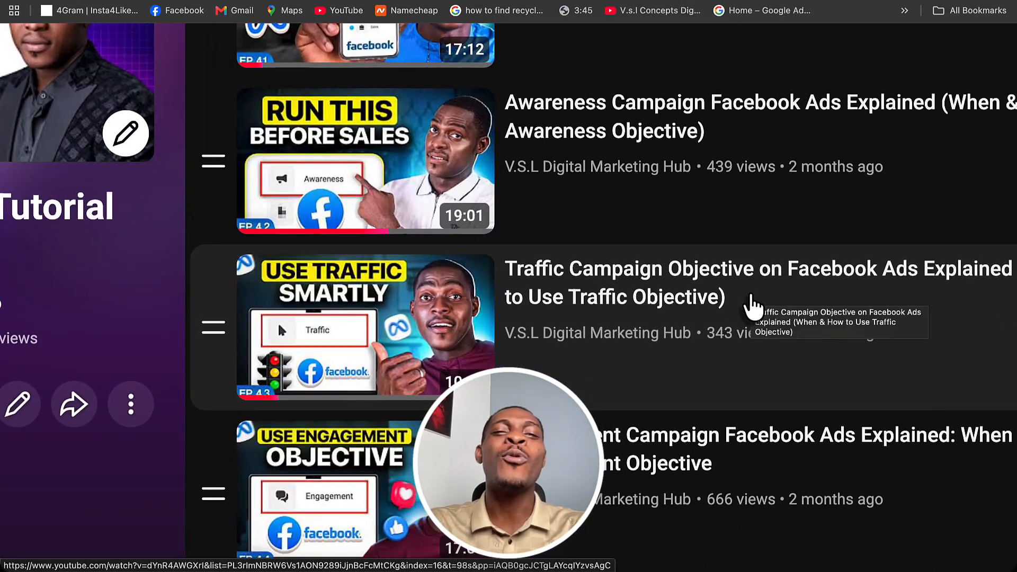
scroll(751, 303, right, 3)
scroll(751, 302, down, 3)
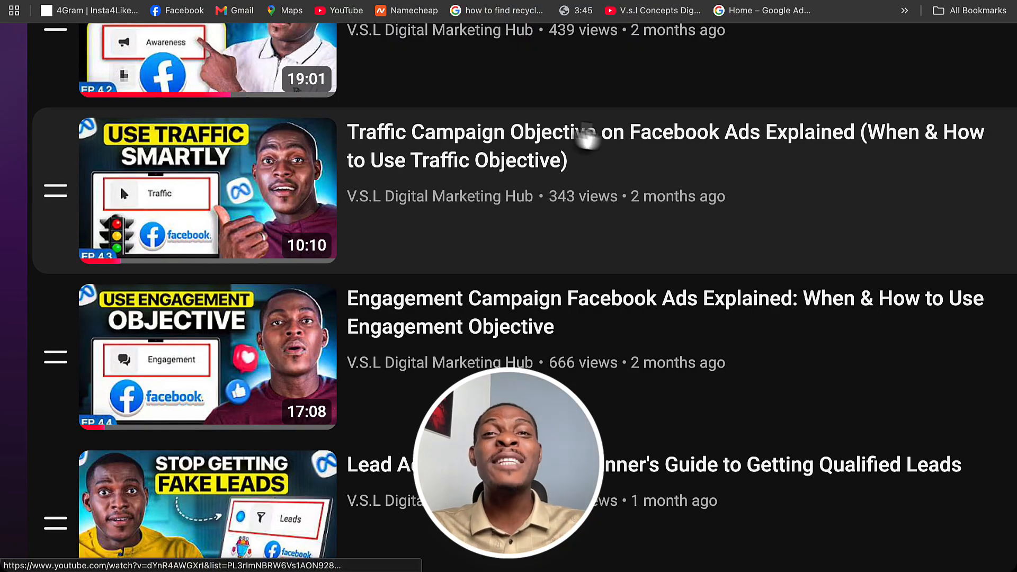
click(661, 0)
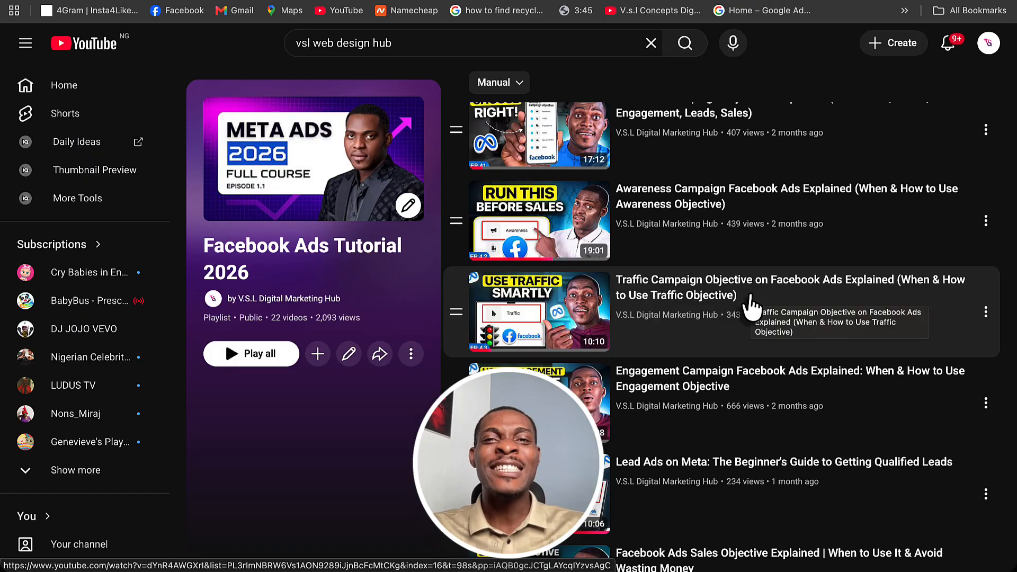
scroll(751, 298, up, 5)
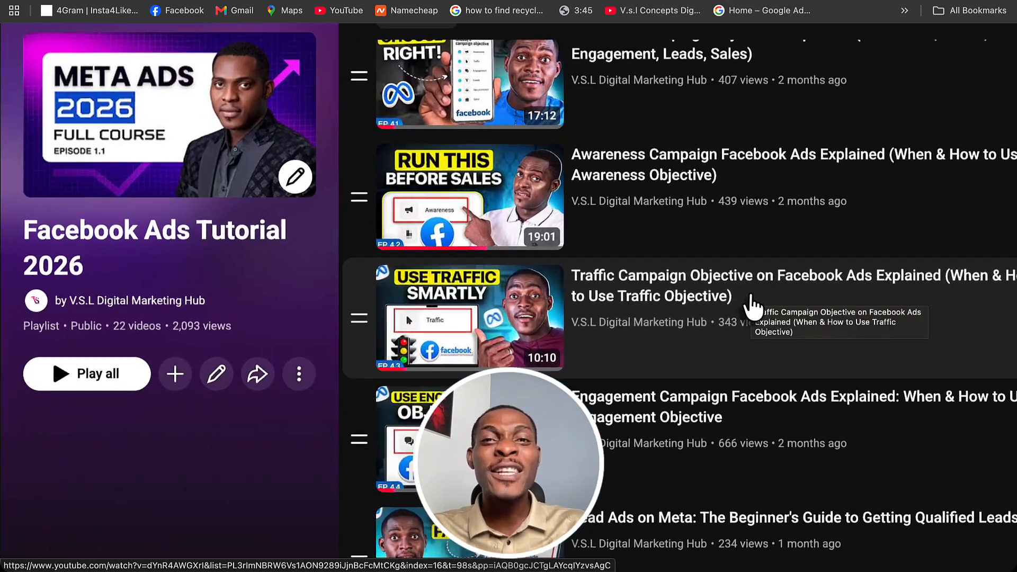
scroll(751, 305, right, 3)
scroll(751, 304, down, 3)
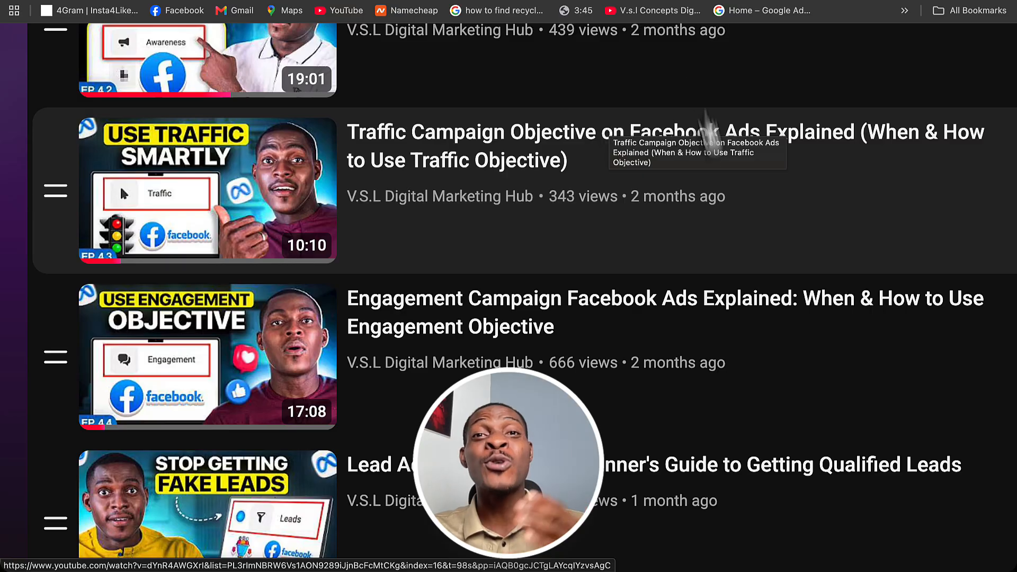
click(661, 1)
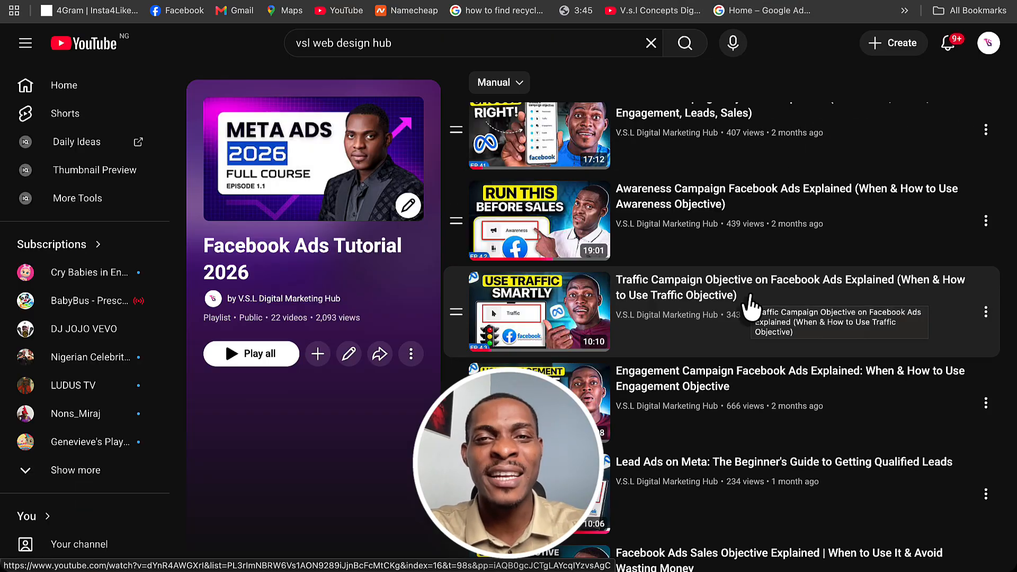
scroll(751, 296, up, 5)
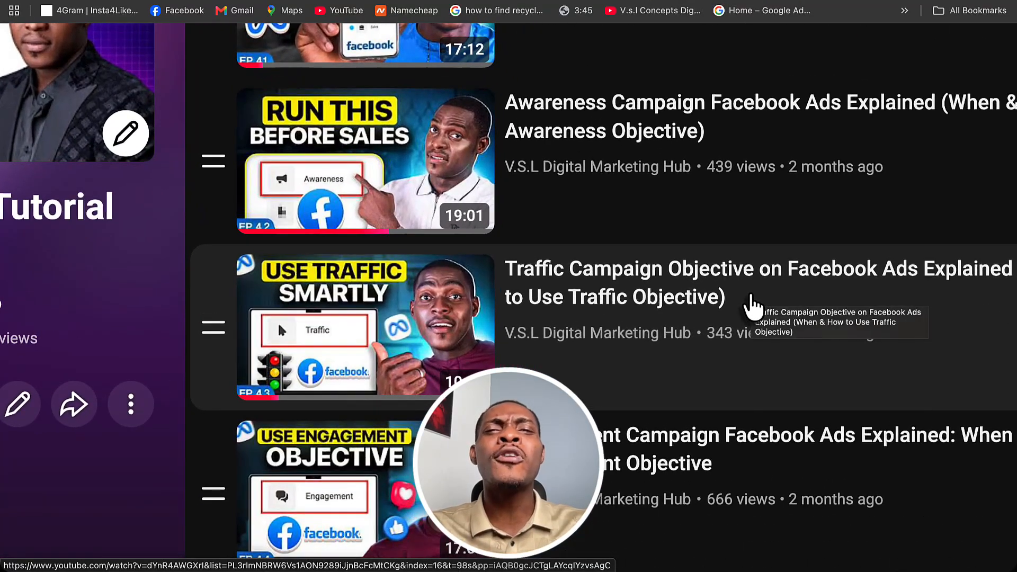
scroll(751, 304, right, 3)
scroll(751, 305, down, 3)
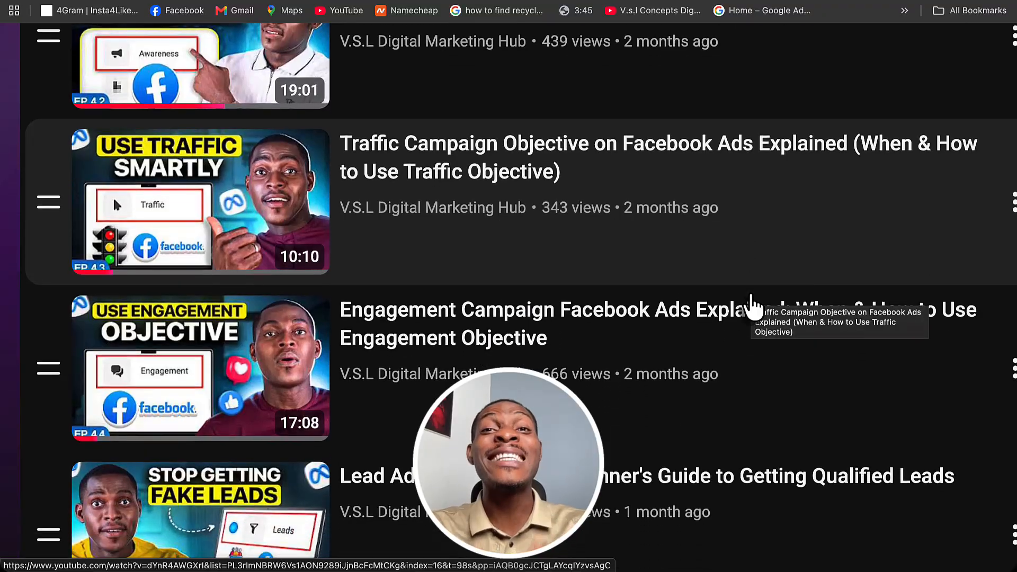
scroll(751, 298, down, 1)
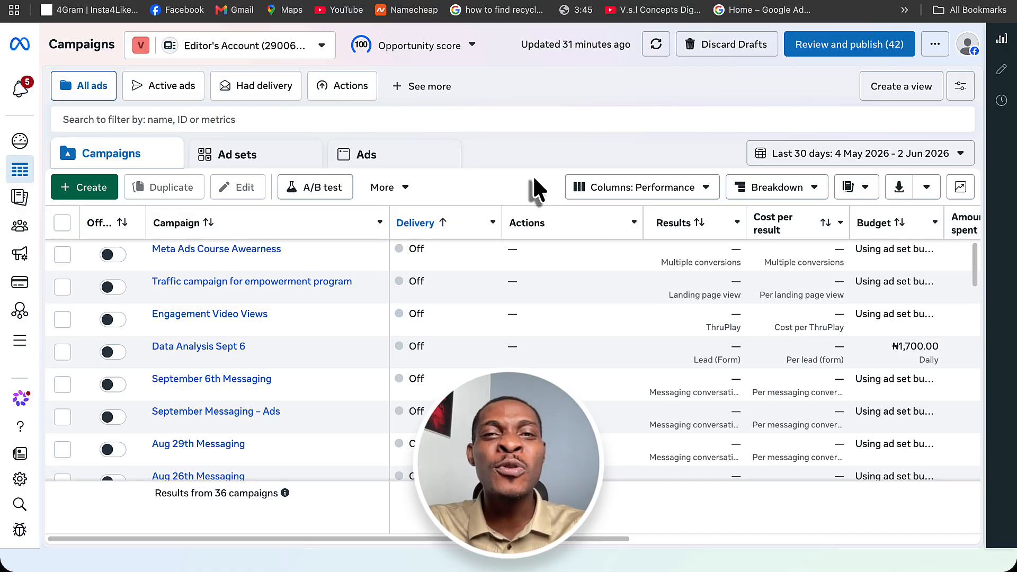
Step: Start a new auction campaign in Meta Ads Manager and choose Traffic as its objective
click(89, 190)
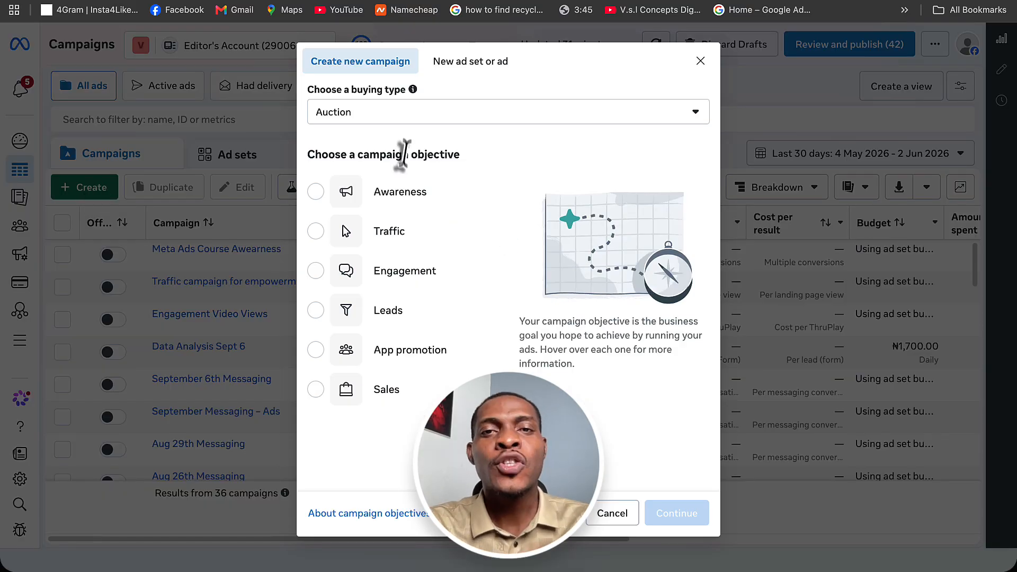
click(353, 241)
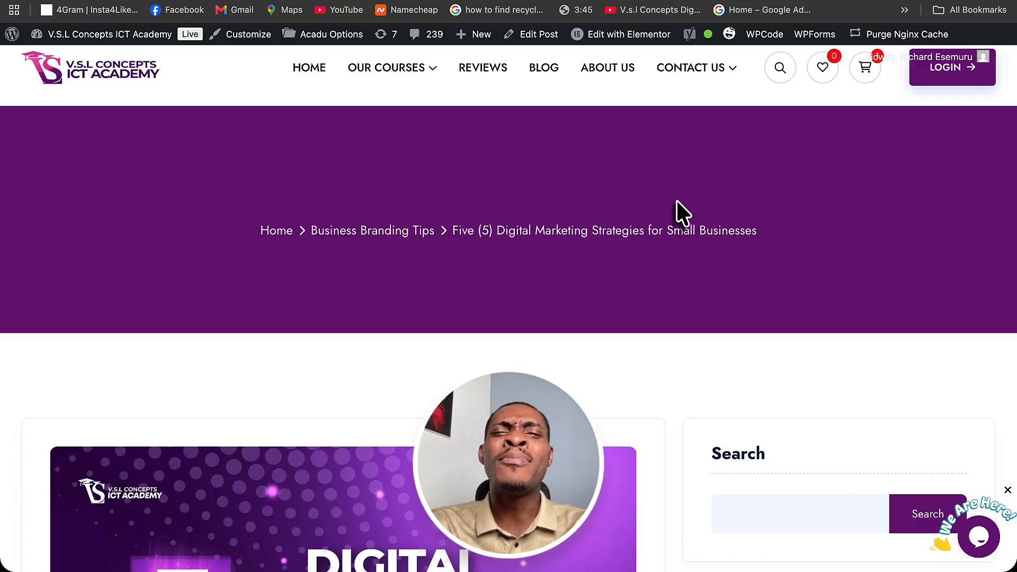
Step: Read the opening of the blog post on five digital marketing strategies for small businesses, from the banner image through the introduction
scroll(675, 200, down, 5)
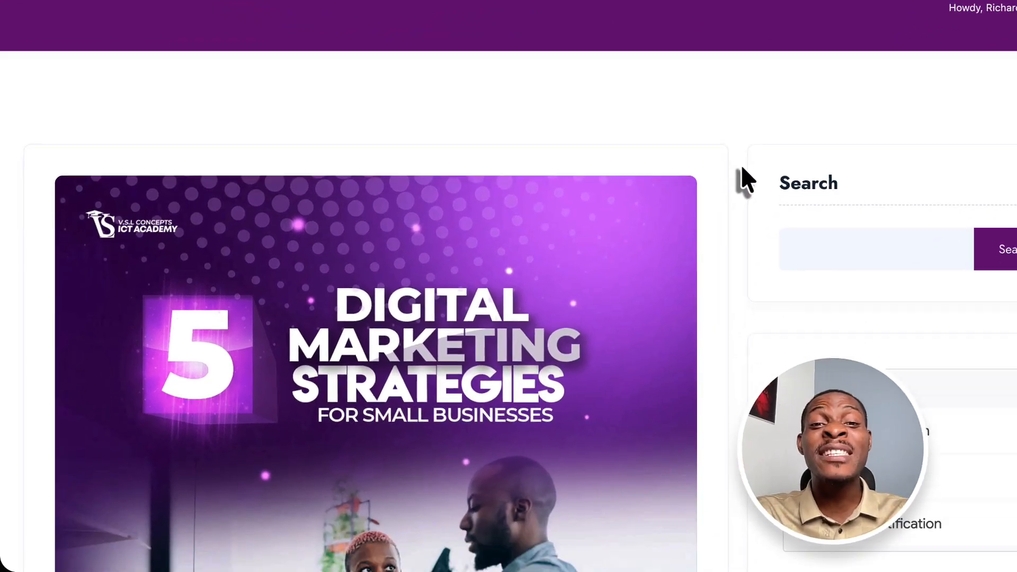
scroll(741, 164, down, 4)
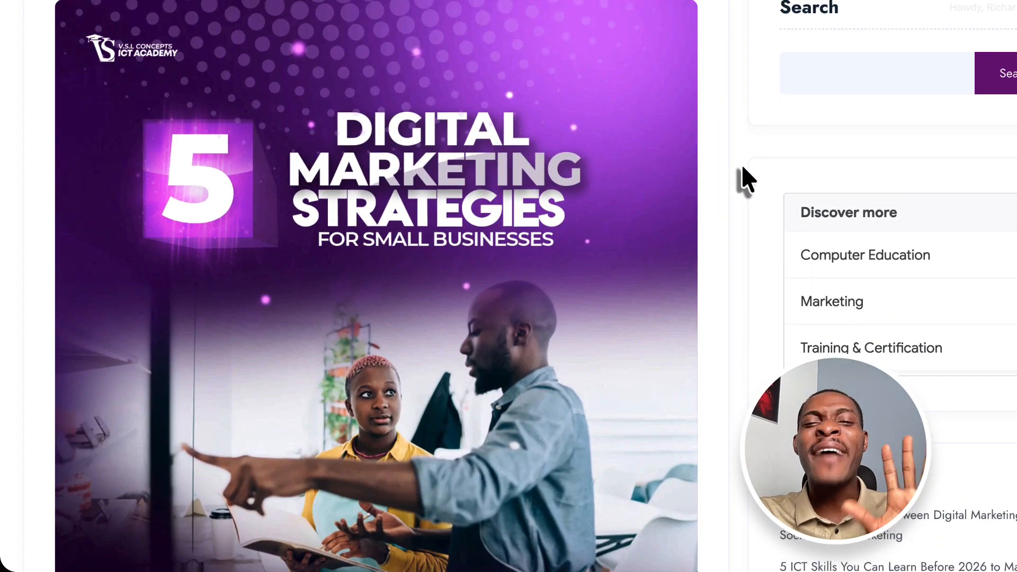
scroll(741, 164, down, 7)
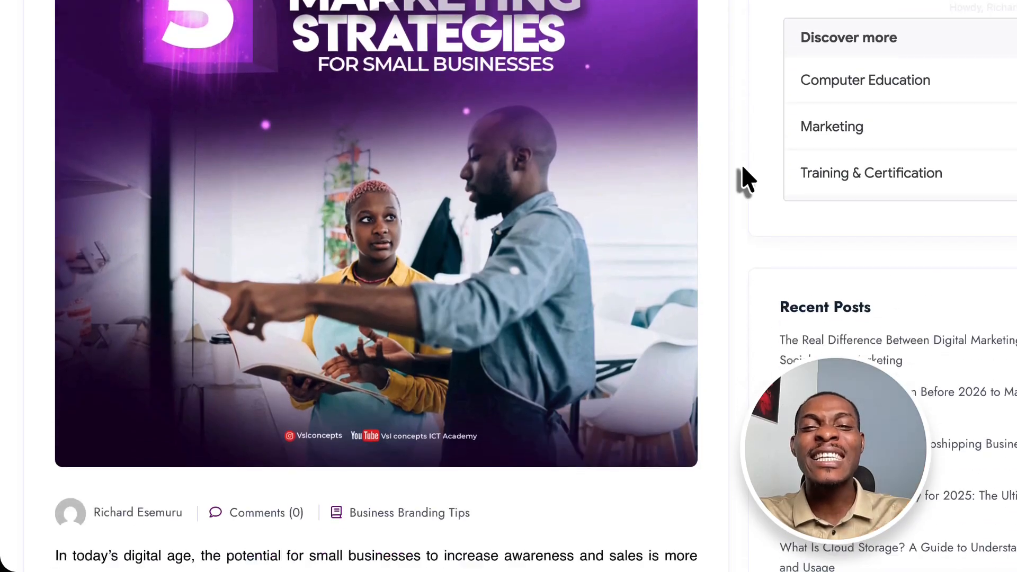
scroll(742, 167, down, 4)
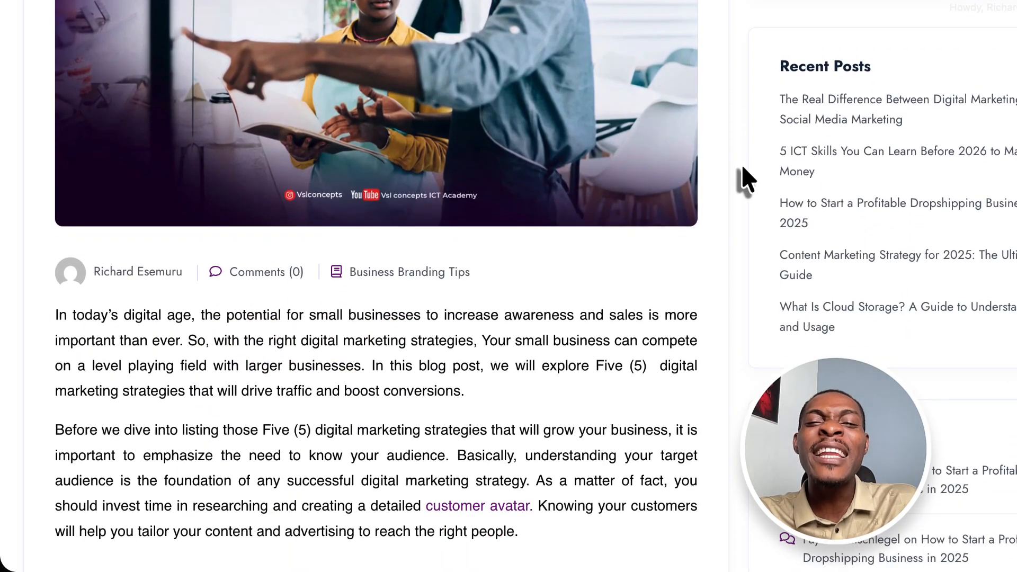
scroll(741, 167, down, 3)
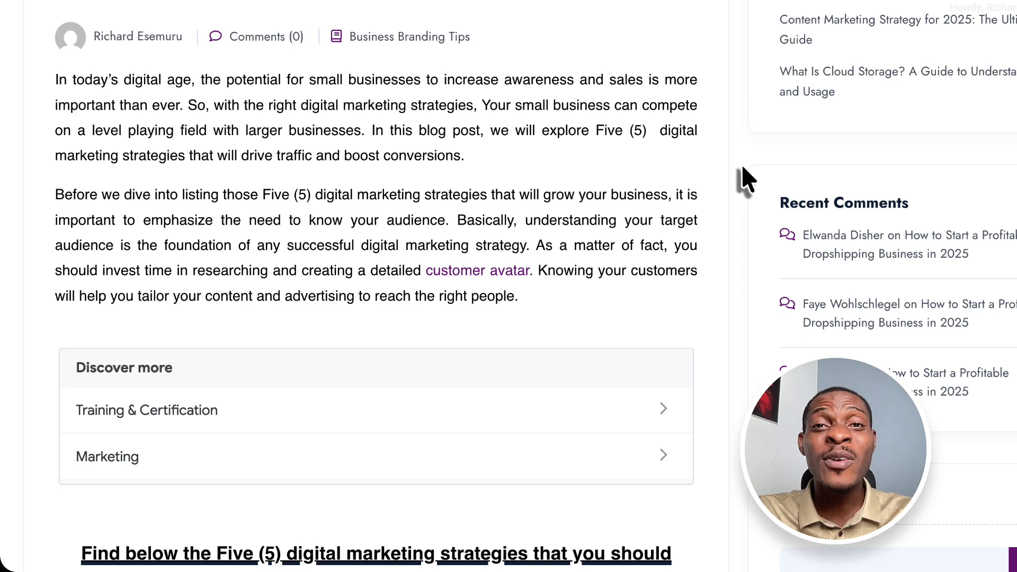
scroll(742, 168, down, 9)
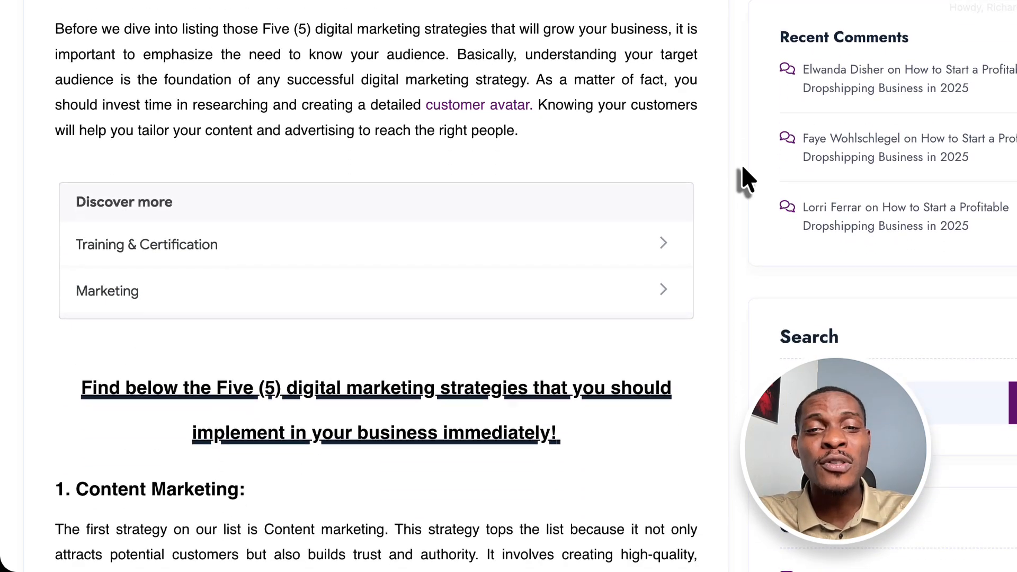
Step: Read the five strategies in the blog post, from Content Marketing through Setting up a referral system
scroll(741, 167, up, 1)
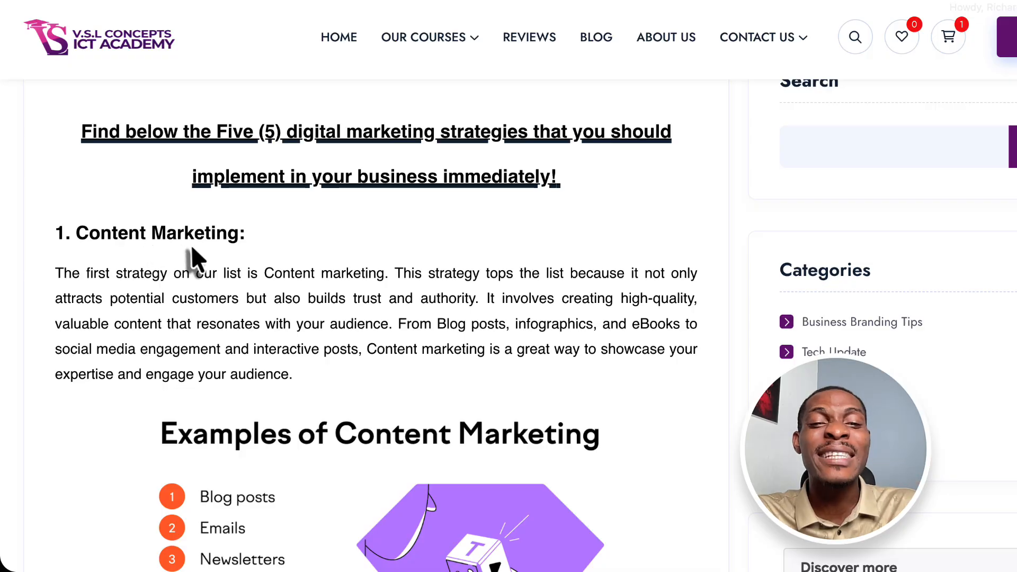
scroll(192, 246, down, 13)
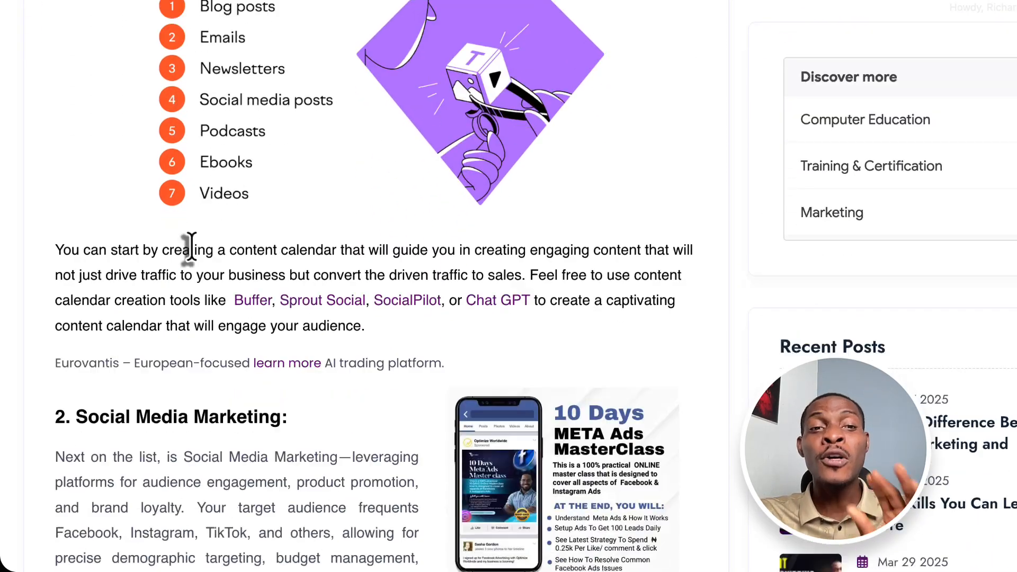
scroll(192, 245, down, 1)
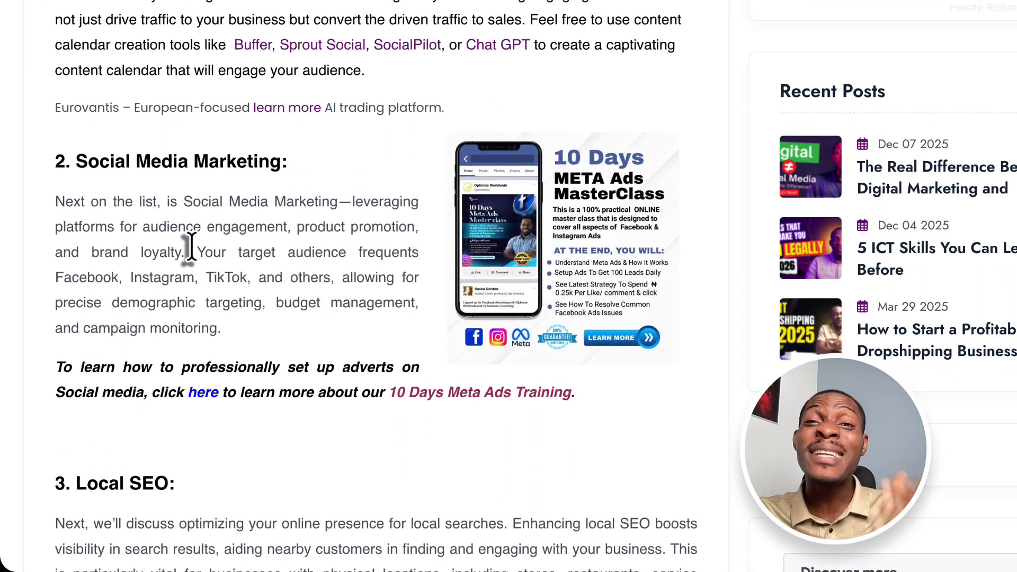
scroll(192, 246, down, 5)
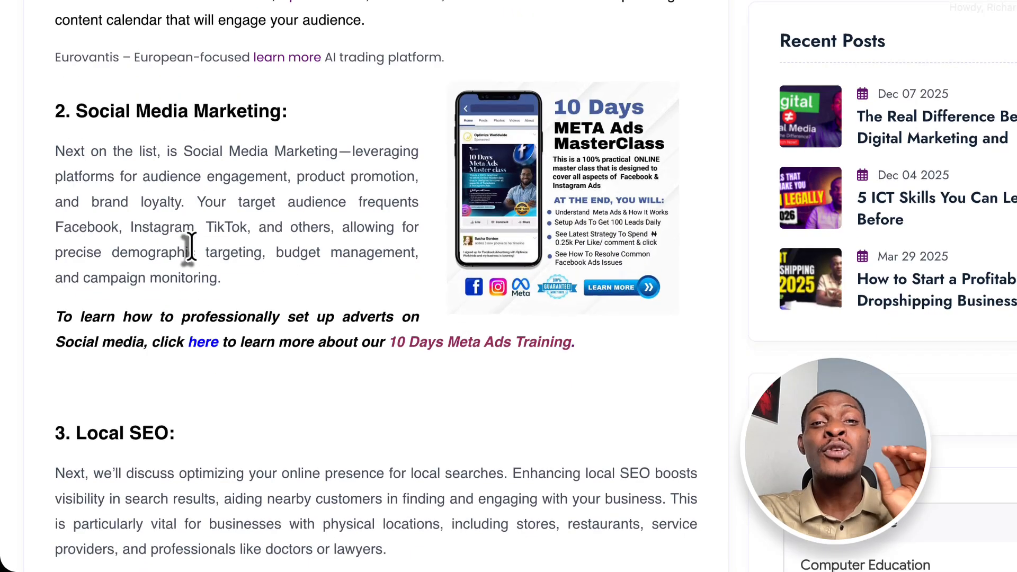
scroll(192, 246, down, 1)
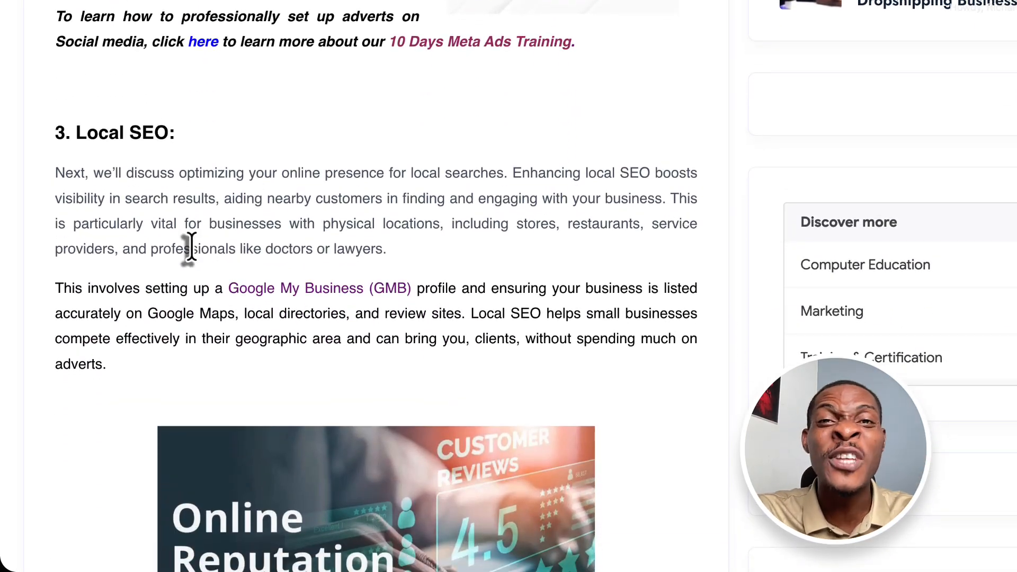
scroll(189, 246, down, 8)
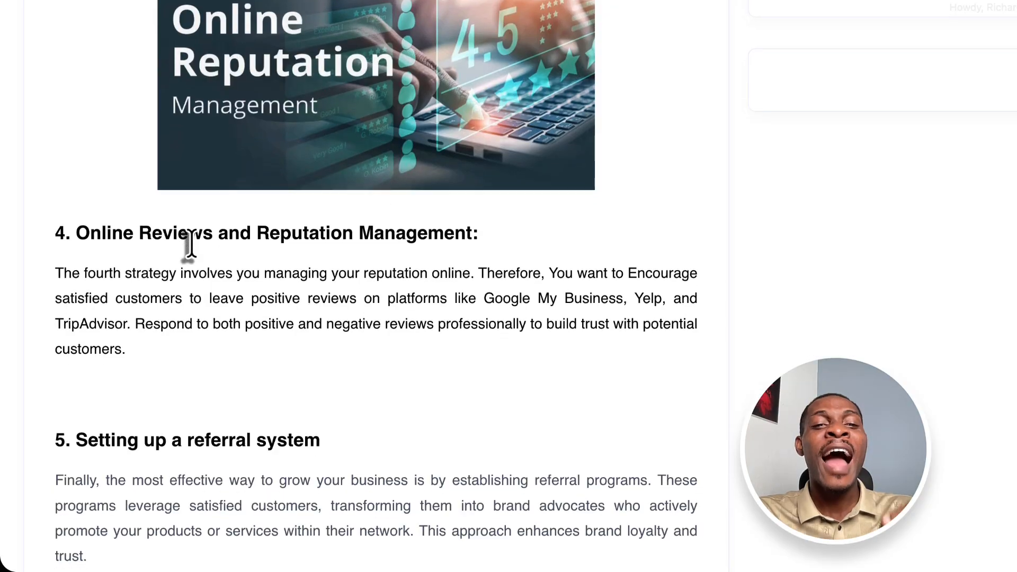
scroll(190, 245, down, 1)
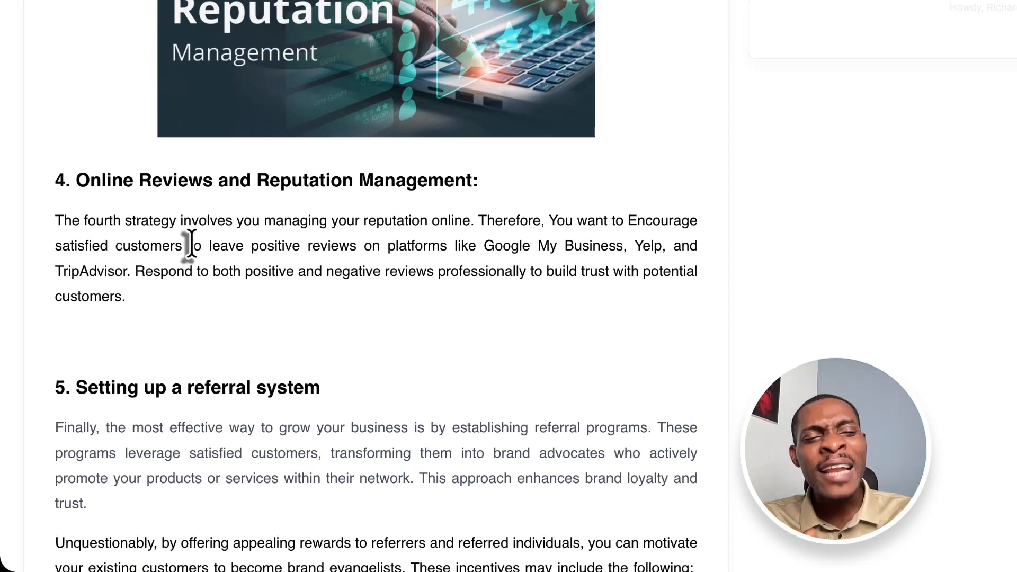
scroll(192, 245, down, 3)
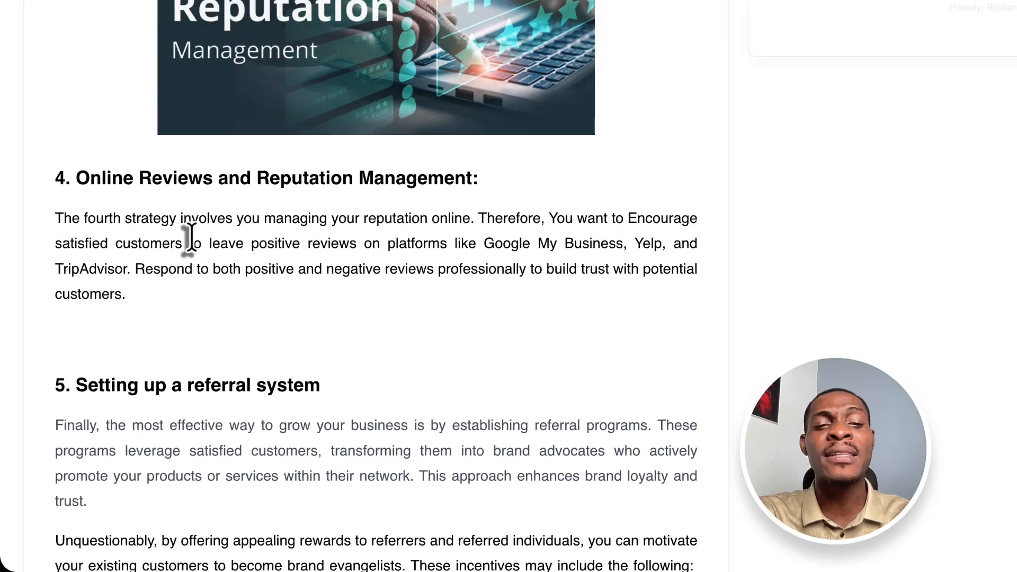
scroll(190, 237, down, 1)
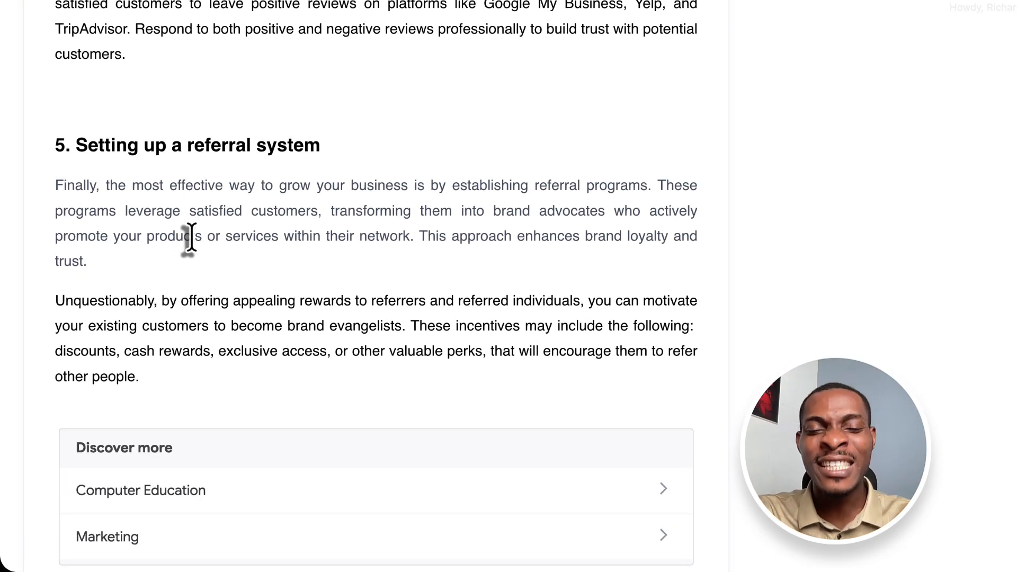
scroll(190, 237, up, 1)
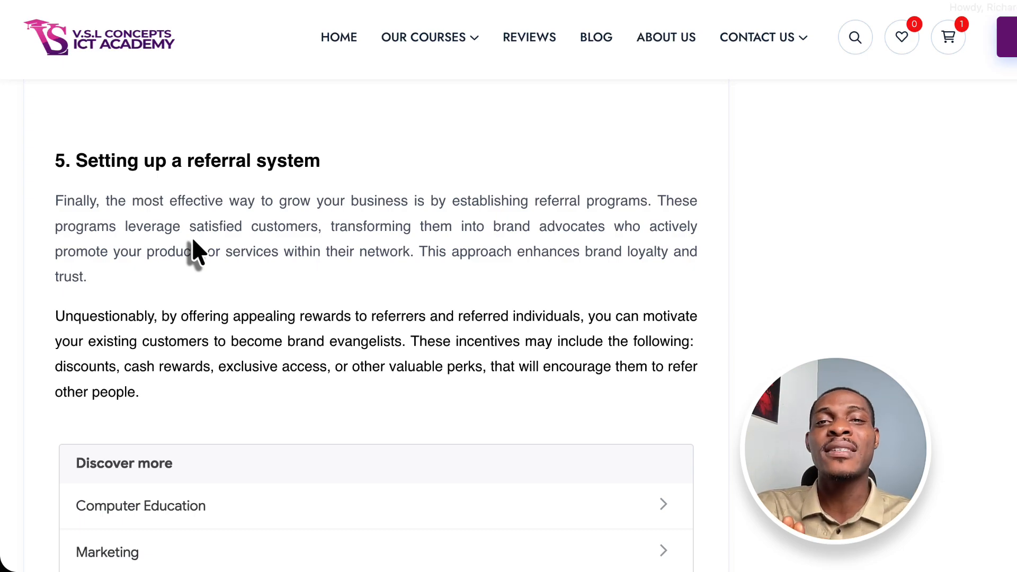
scroll(191, 237, down, 8)
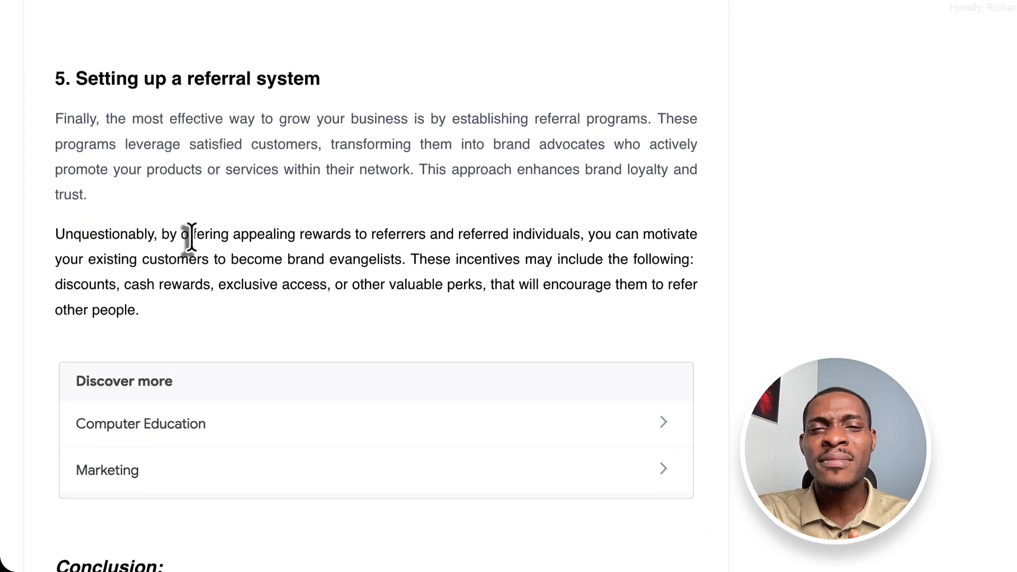
Step: Examine the blog post's conclusion, from the strategy recap to the invitation to contact the business for help
scroll(192, 240, down, 5)
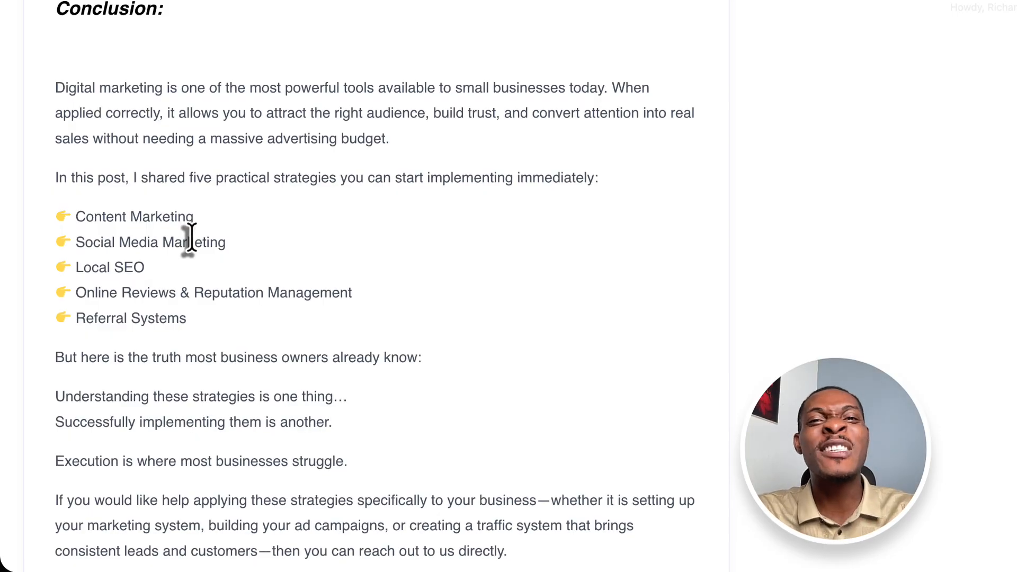
scroll(254, 302, up, 1)
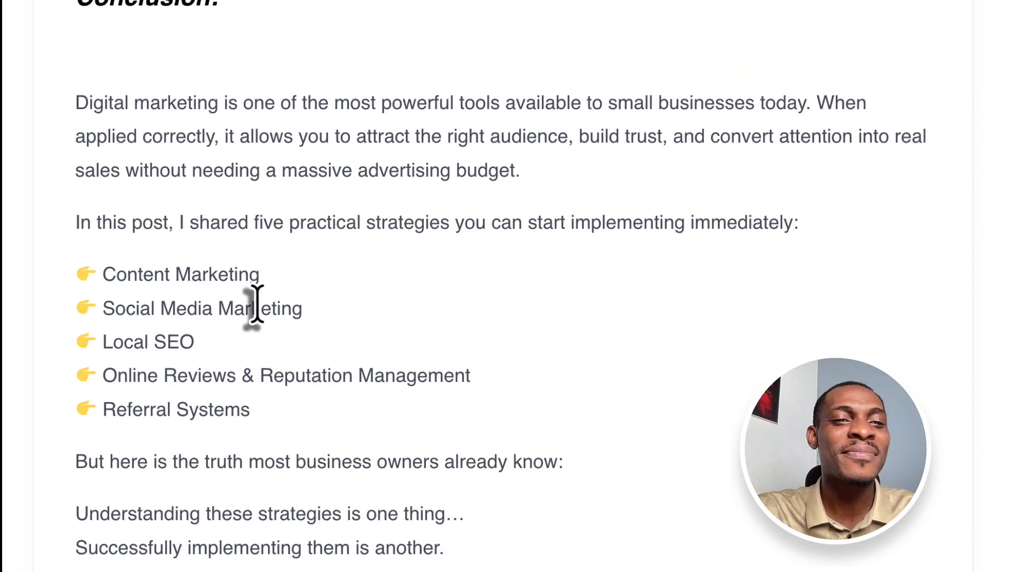
scroll(108, 159, up, 1)
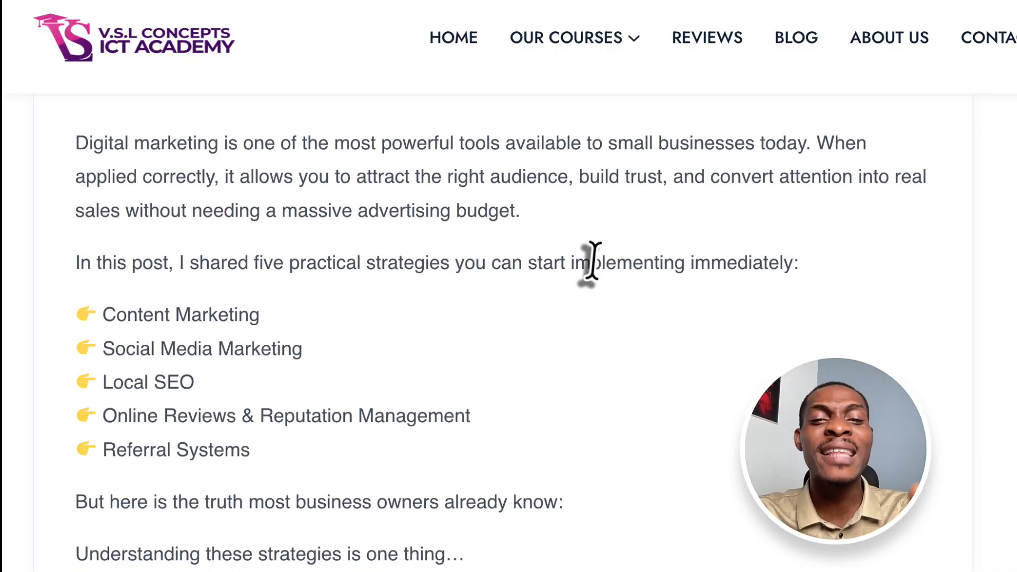
scroll(653, 296, down, 2)
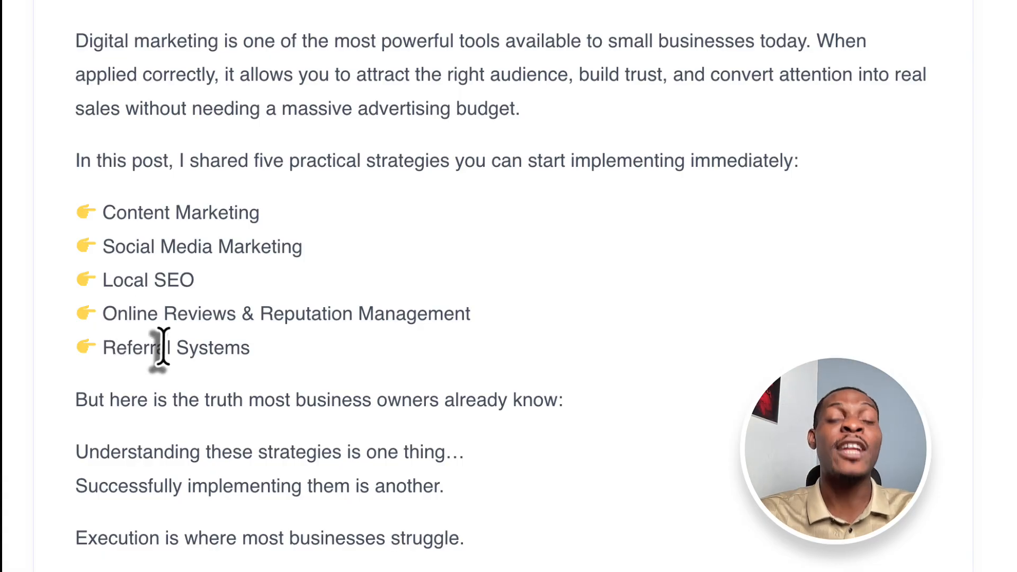
scroll(163, 347, down, 3)
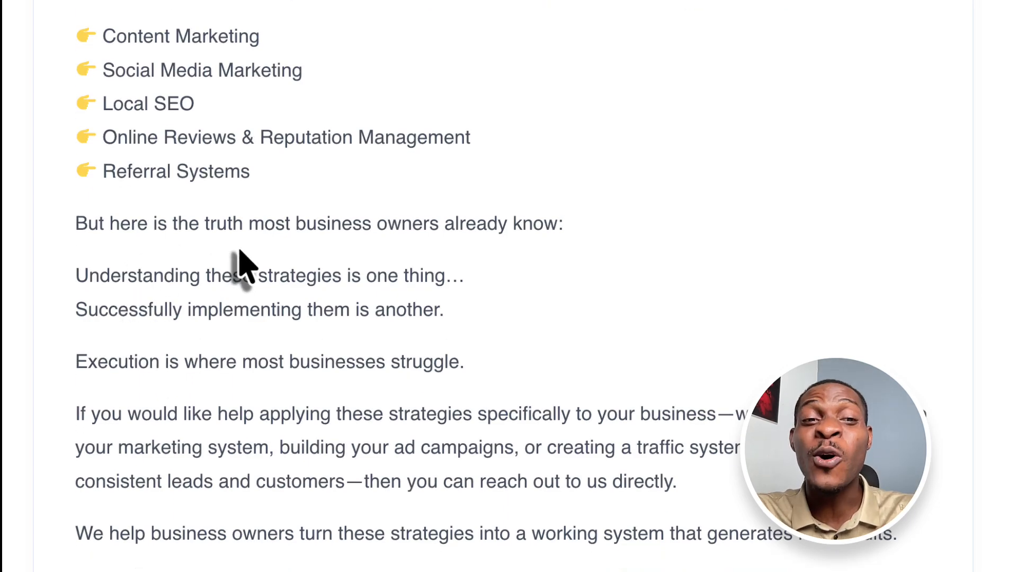
scroll(239, 253, down, 2)
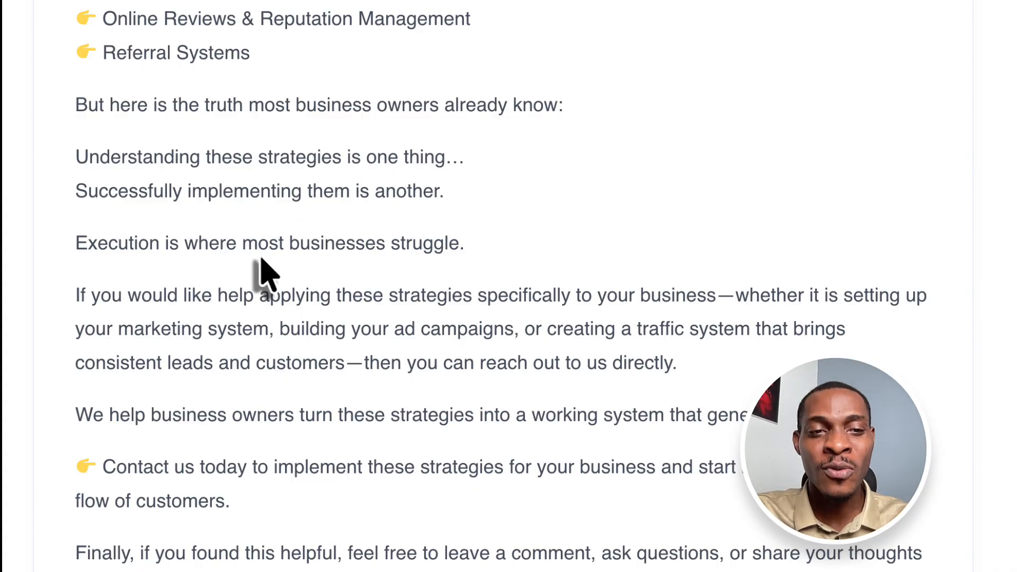
scroll(267, 273, down, 2)
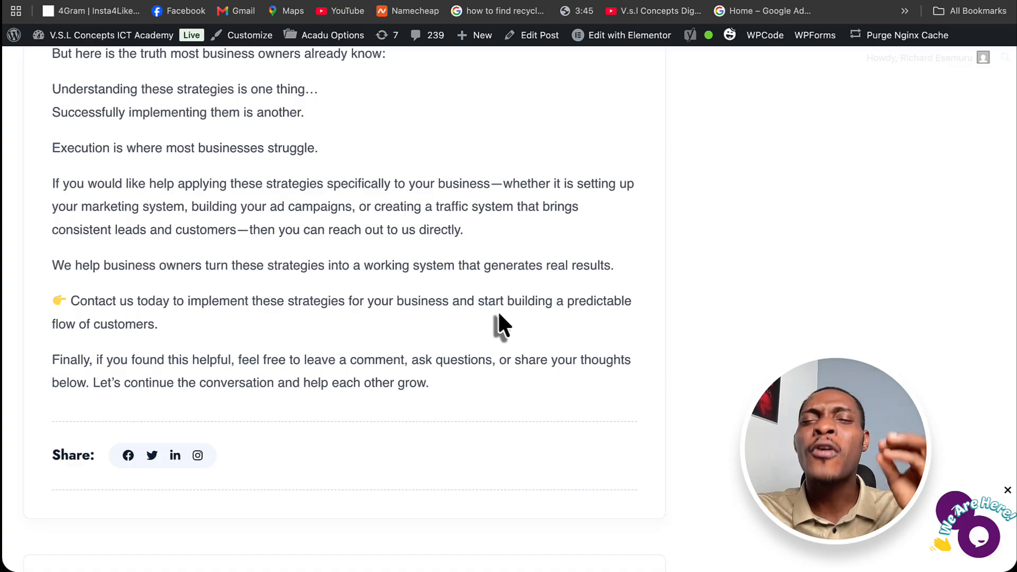
Step: Go back through the blog post to review its Content Marketing section, banner image and introduction
scroll(498, 310, up, 20)
scroll(497, 310, up, 15)
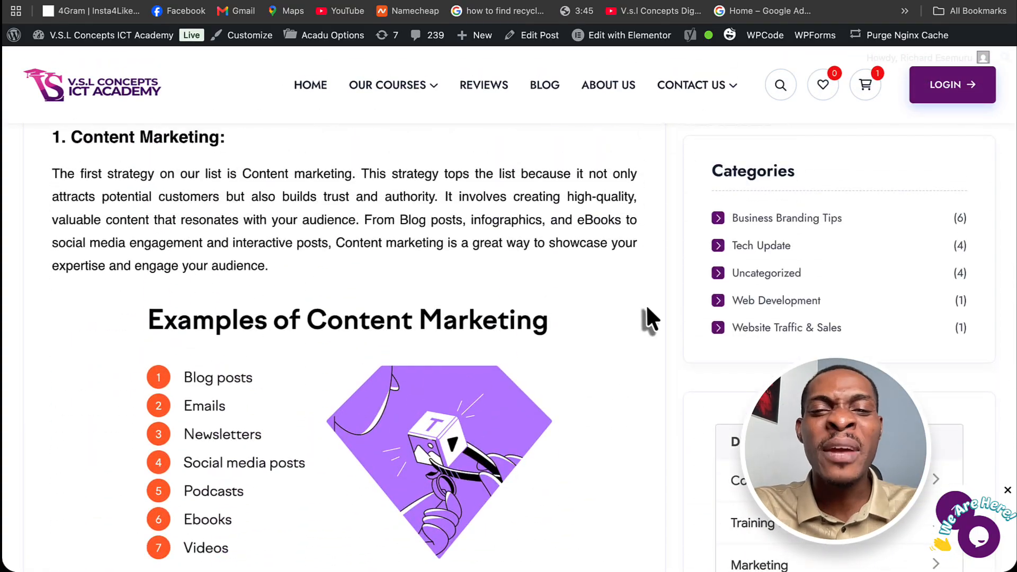
scroll(649, 318, down, 3)
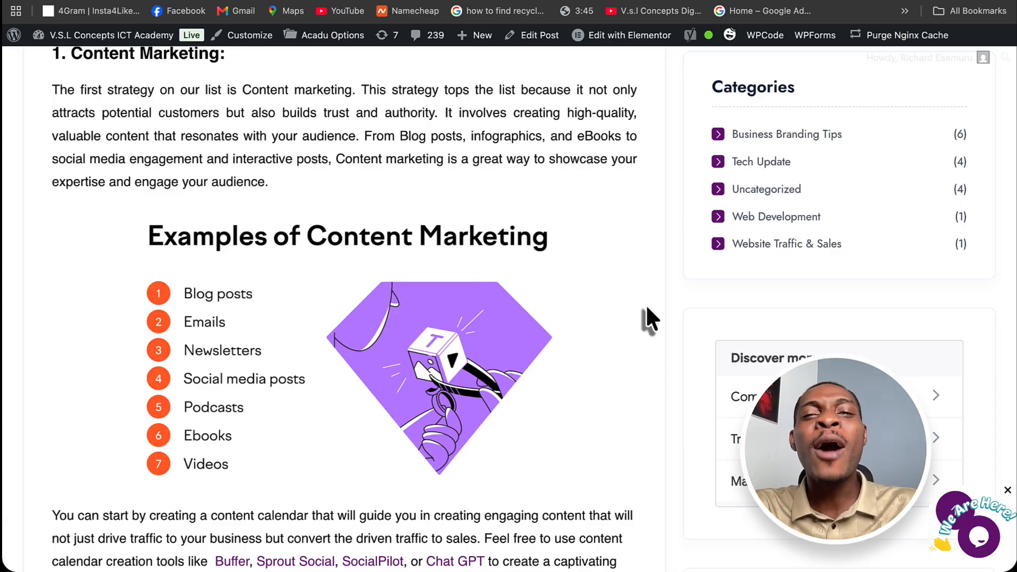
scroll(647, 312, up, 12)
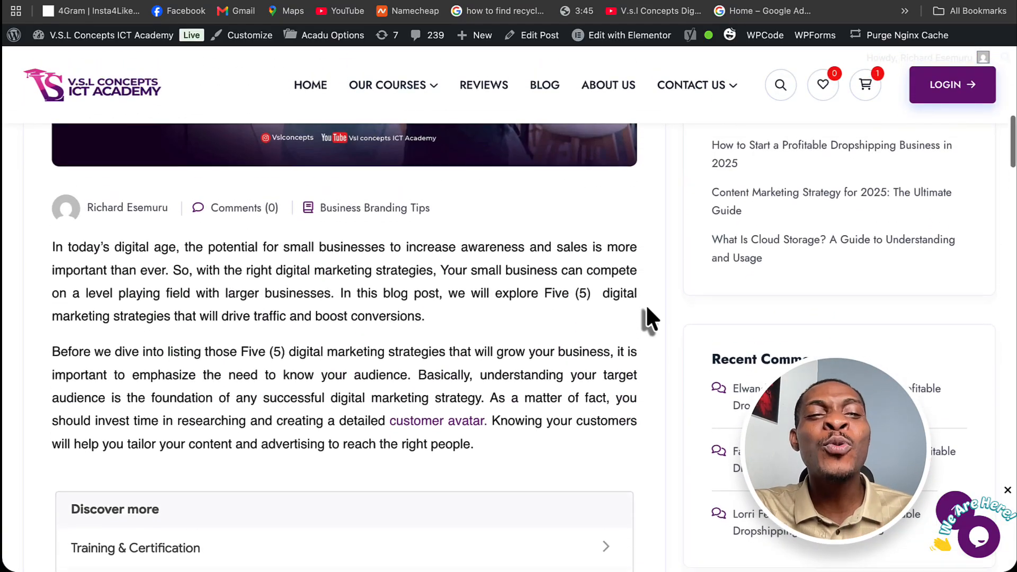
scroll(647, 313, up, 10)
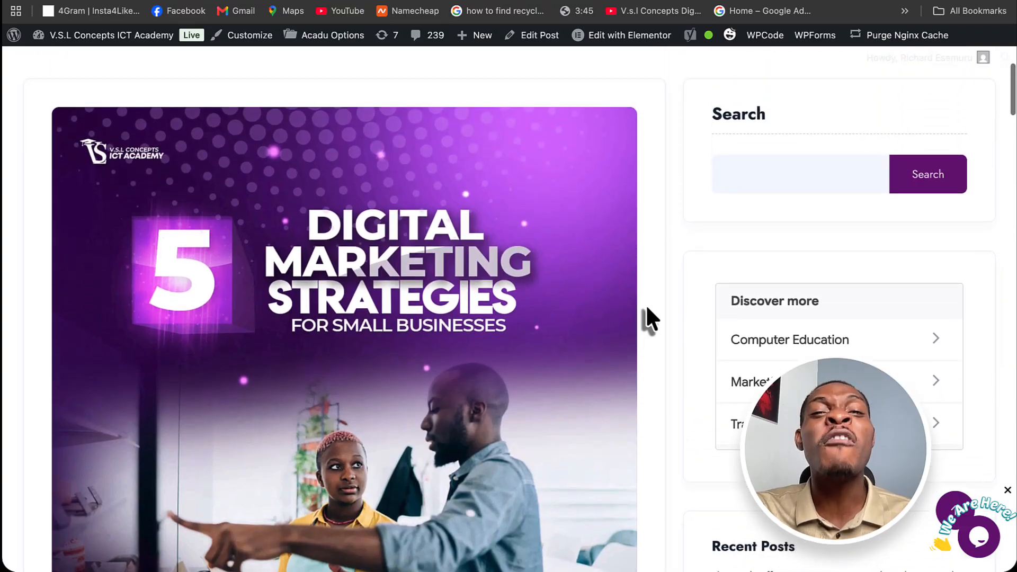
scroll(646, 312, up, 1)
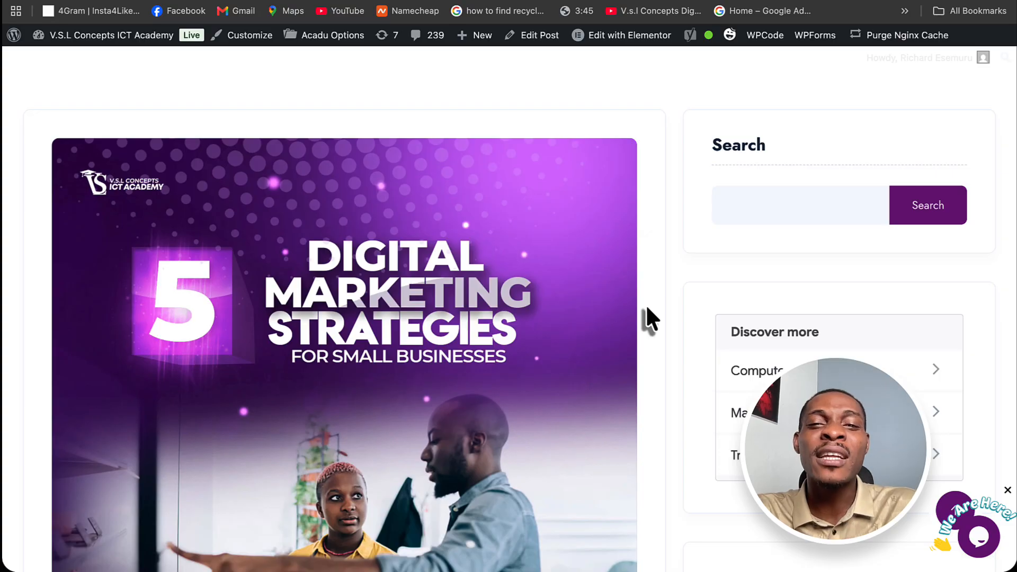
scroll(647, 309, down, 15)
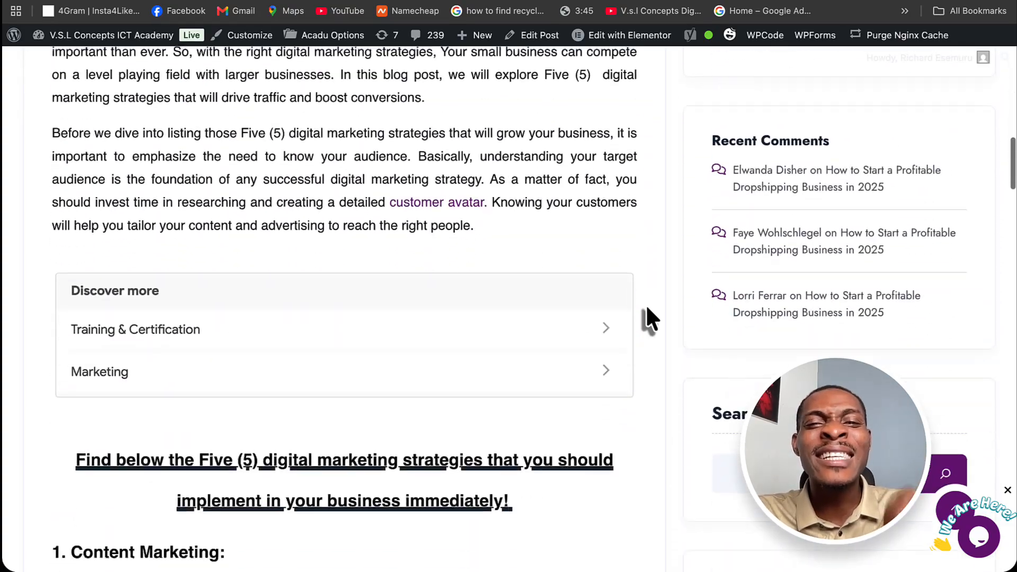
scroll(646, 309, down, 10)
scroll(647, 309, up, 11)
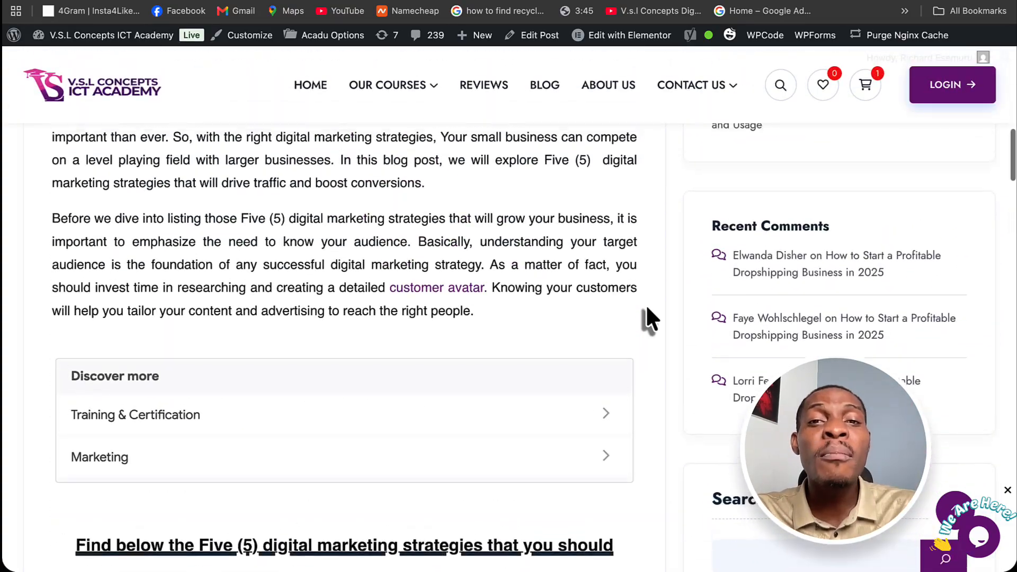
scroll(647, 308, up, 2)
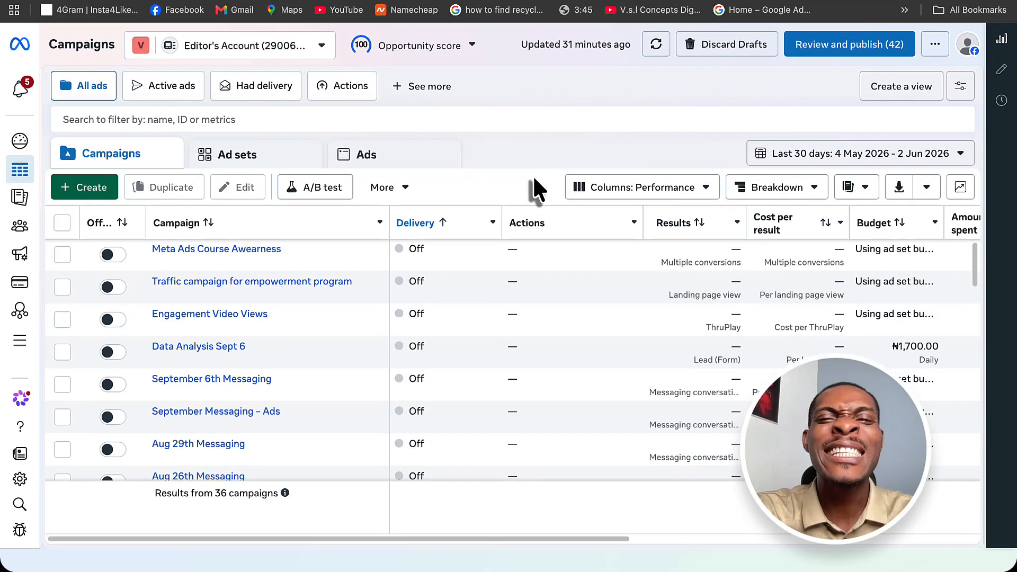
Step: Switch to Meta Ads Manager, create a new auction campaign with the Traffic objective and proceed to the choice of campaign setup
click(88, 189)
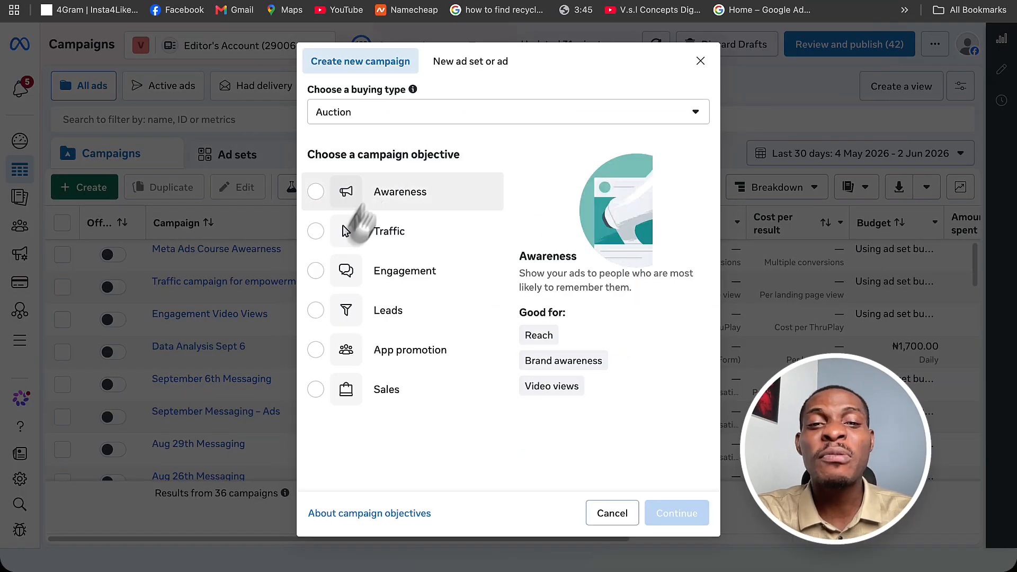
click(352, 235)
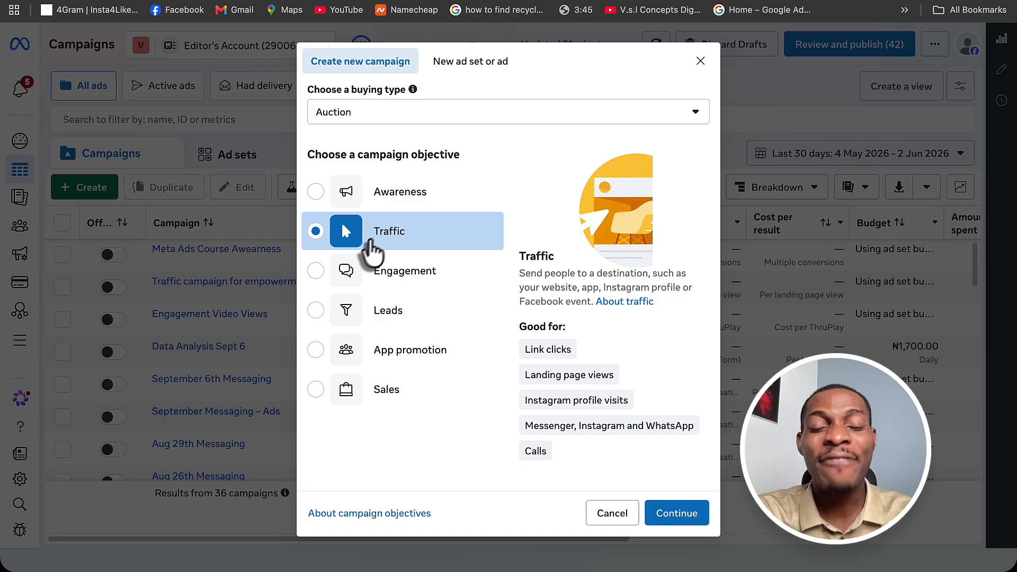
click(677, 517)
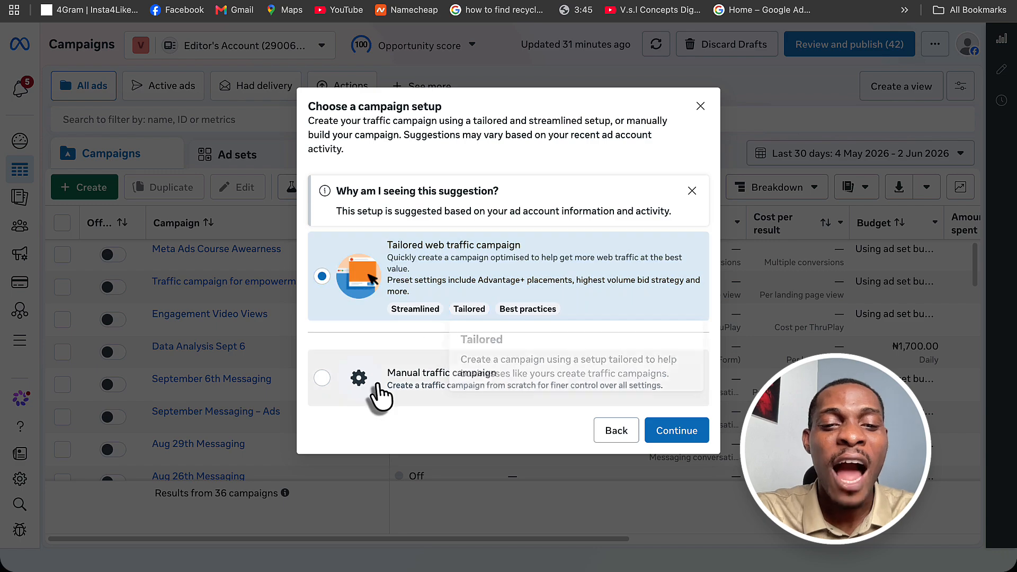
Step: Choose the manual traffic campaign setup and name the campaign Business Owners Traffic campaign
click(405, 389)
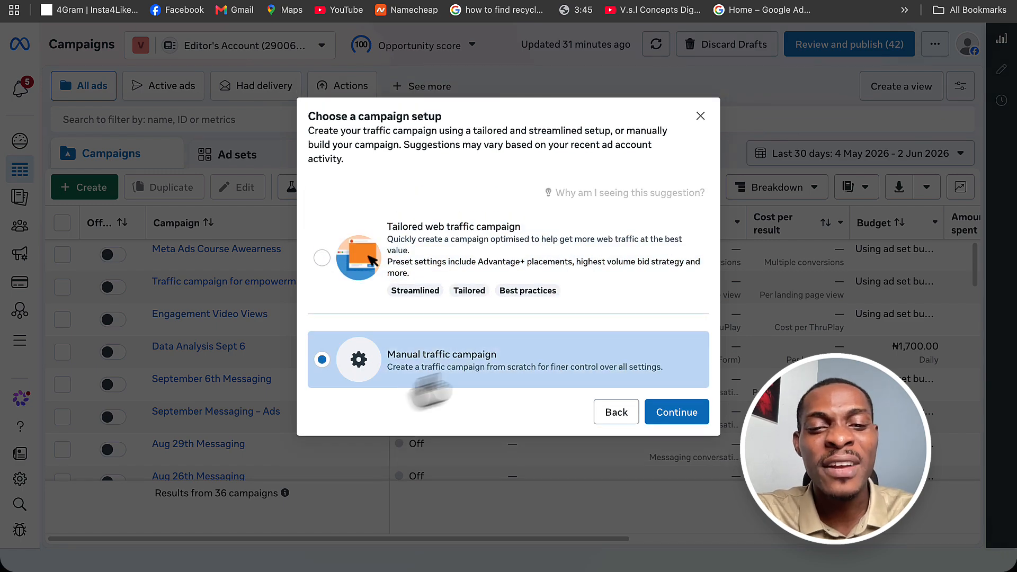
click(675, 417)
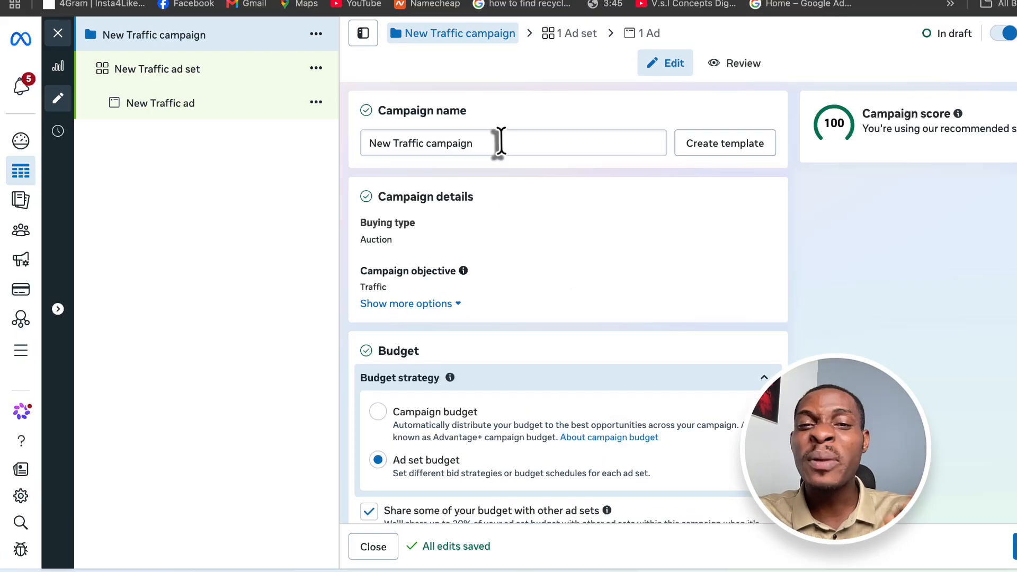
triple_click(500, 143)
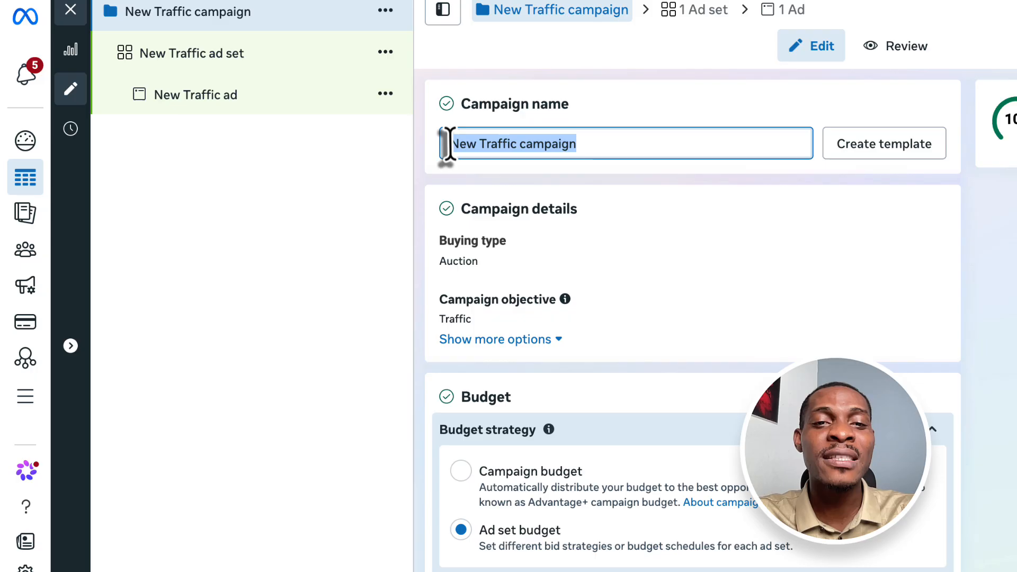
double_click(449, 144)
text(Business )
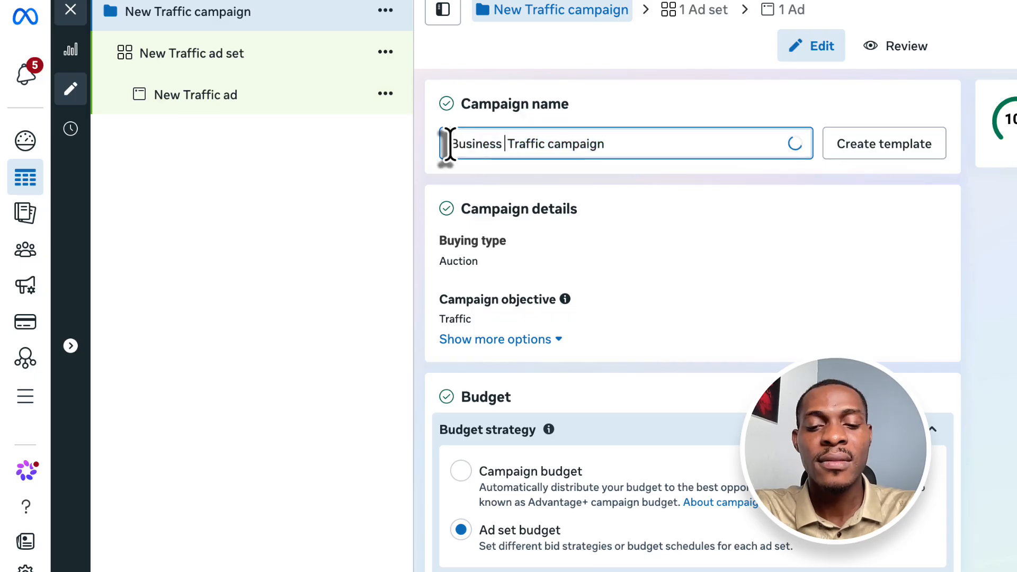
text(Owners)
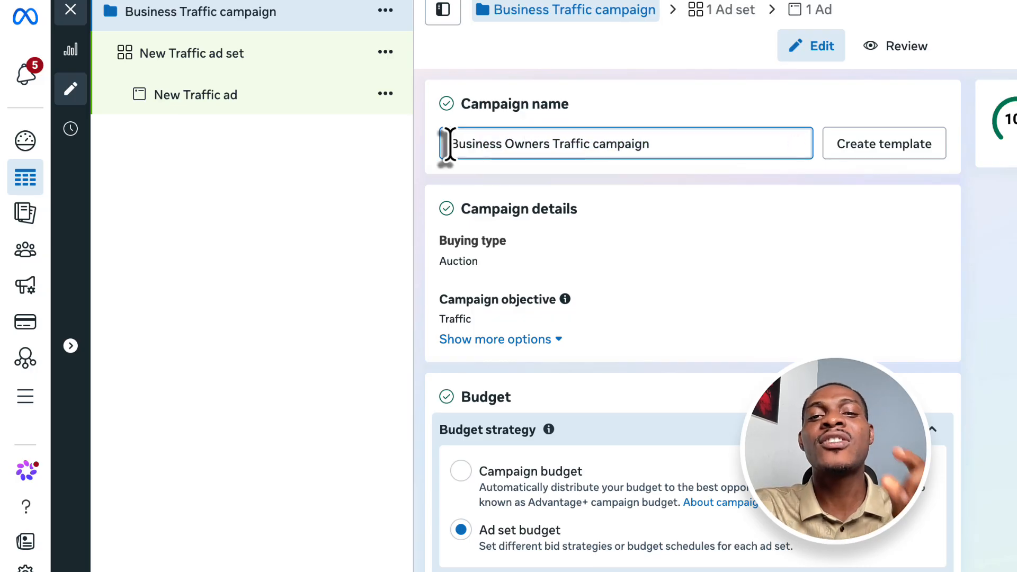
Step: Keep the budget strategy at ad set level and turn off sharing some of the budget with other ad sets
scroll(608, 254, down, 3)
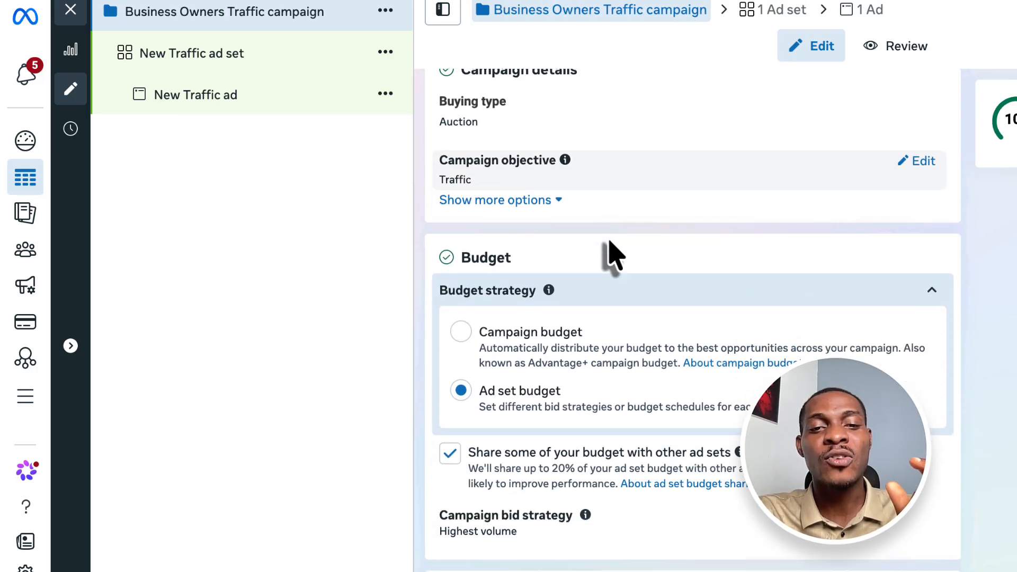
scroll(608, 256, down, 1)
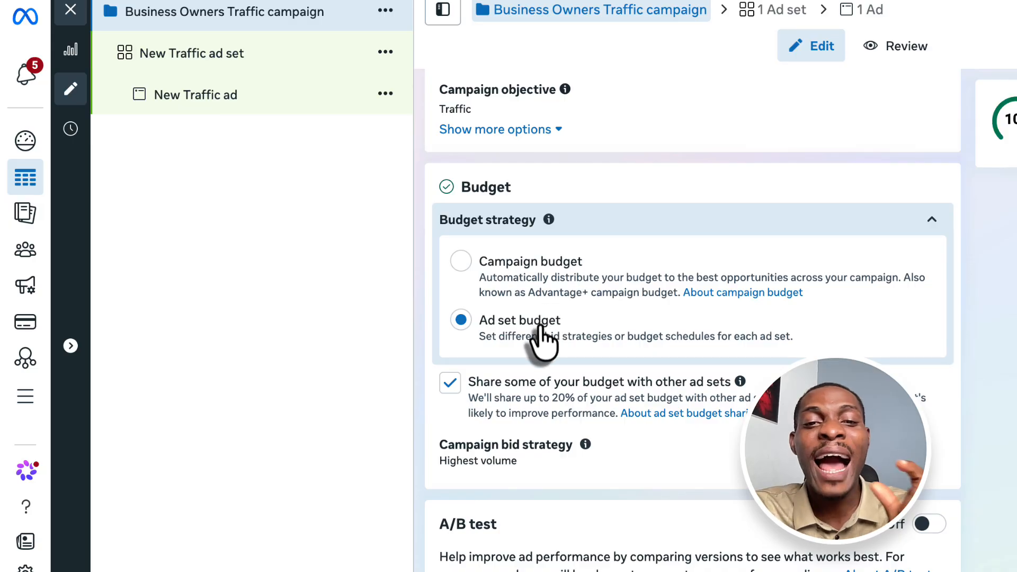
scroll(545, 339, down, 1)
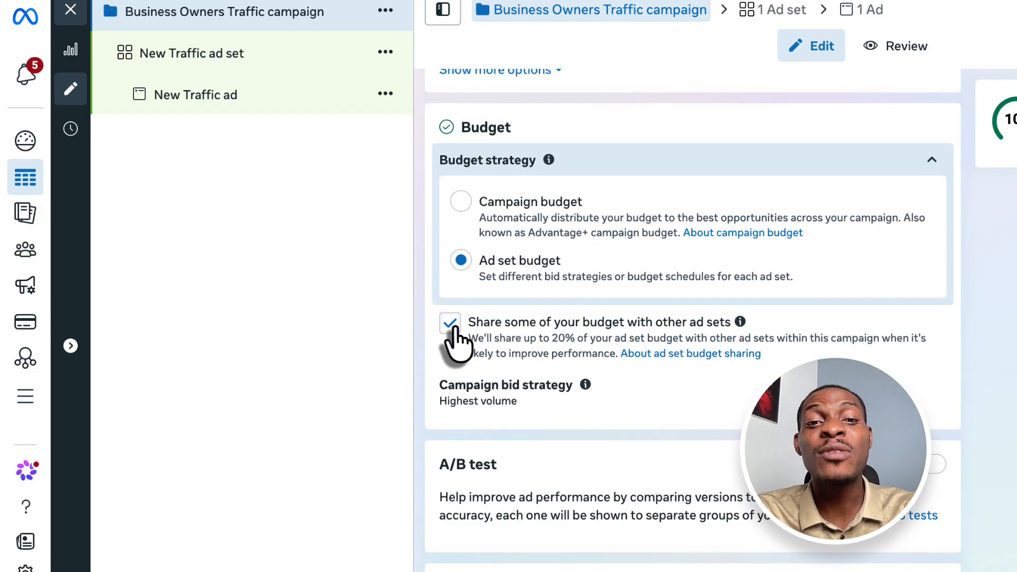
click(451, 323)
scroll(515, 352, down, 2)
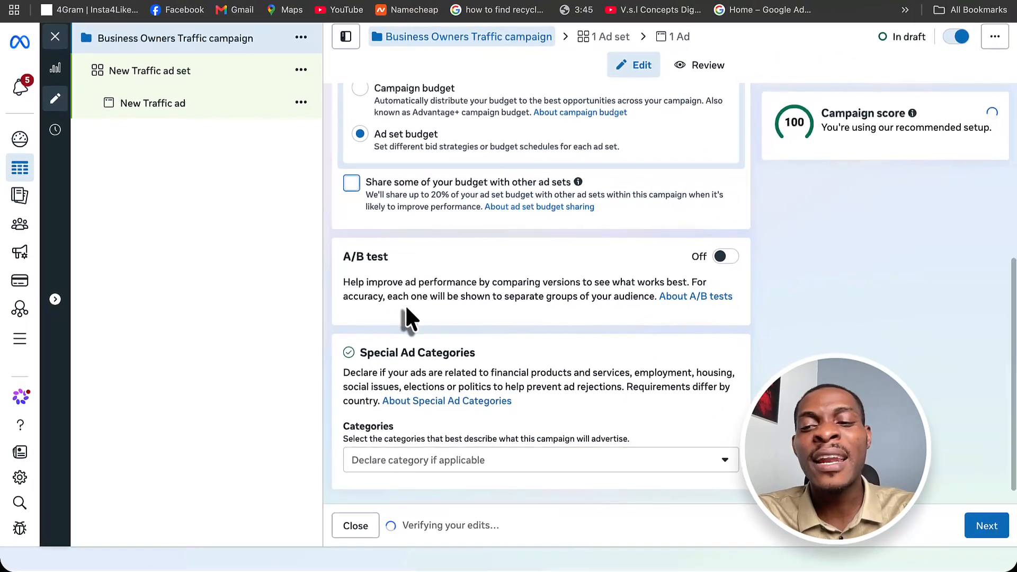
Step: Proceed to the ad set, name it Business Owners in Lagos and choose Website as the conversion location
click(977, 527)
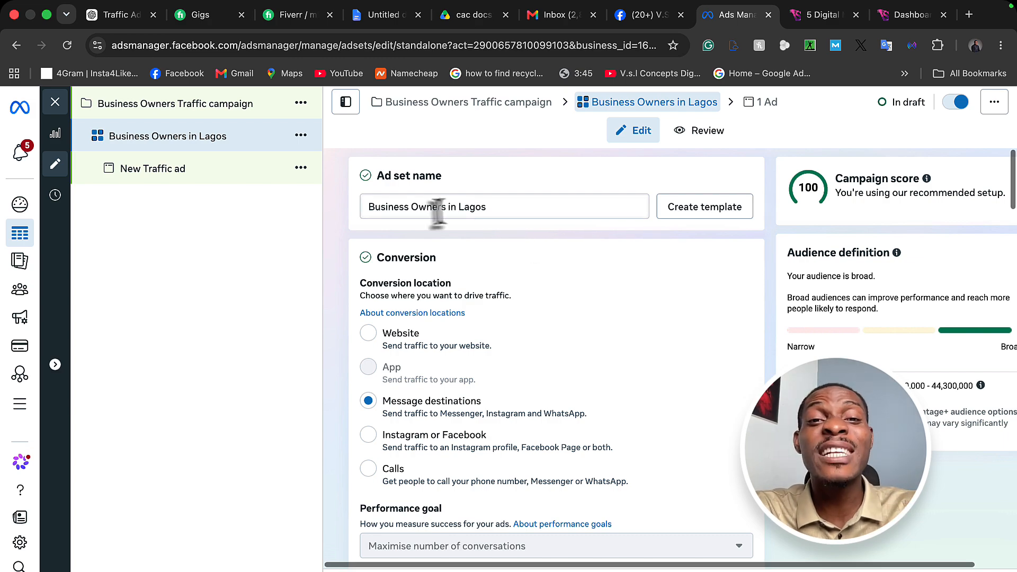
click(489, 206)
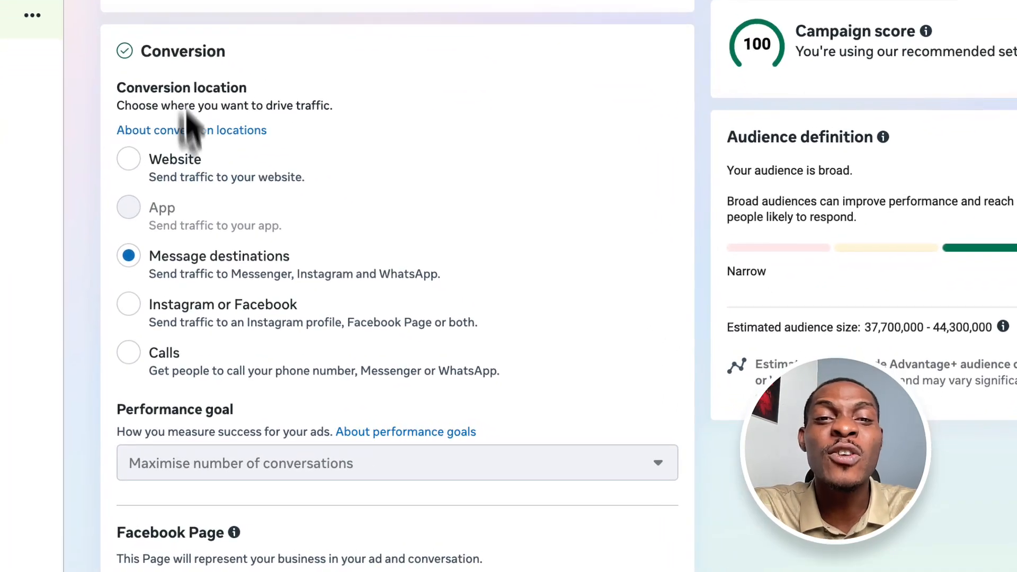
click(128, 159)
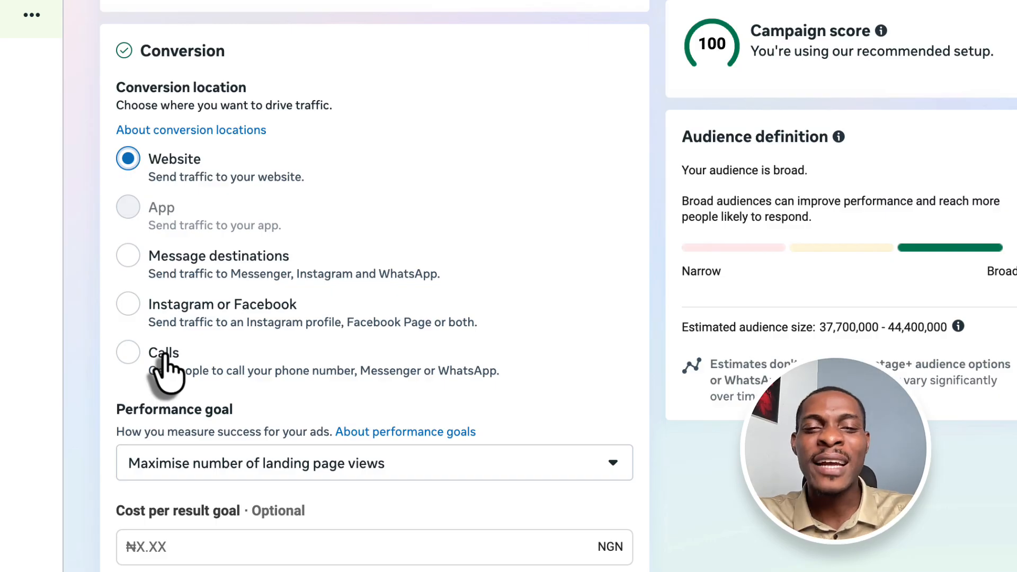
Step: Open the performance goal choices and look over the digital marketing strategies blog post that the traffic is meant for
scroll(165, 365, down, 5)
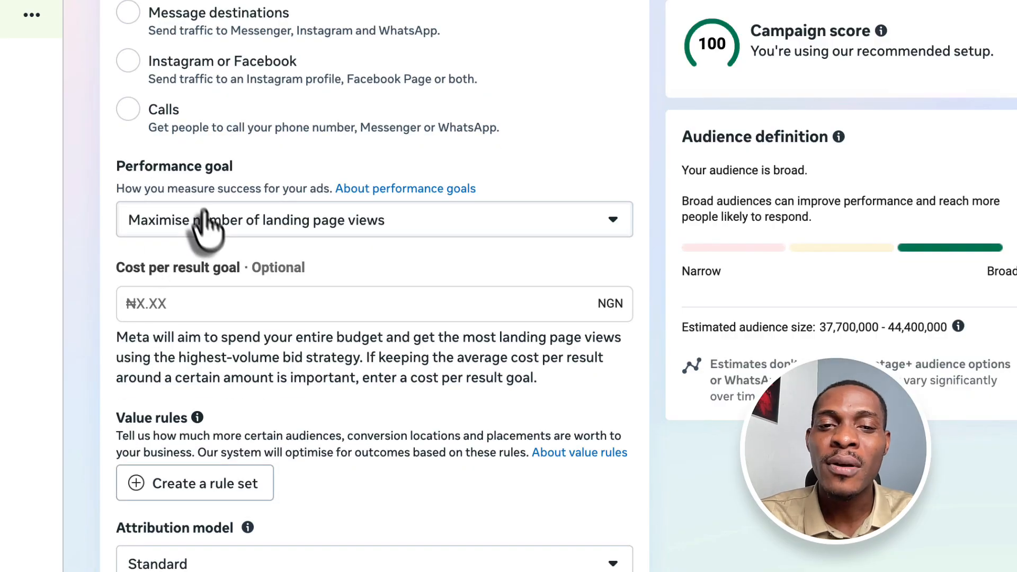
click(217, 222)
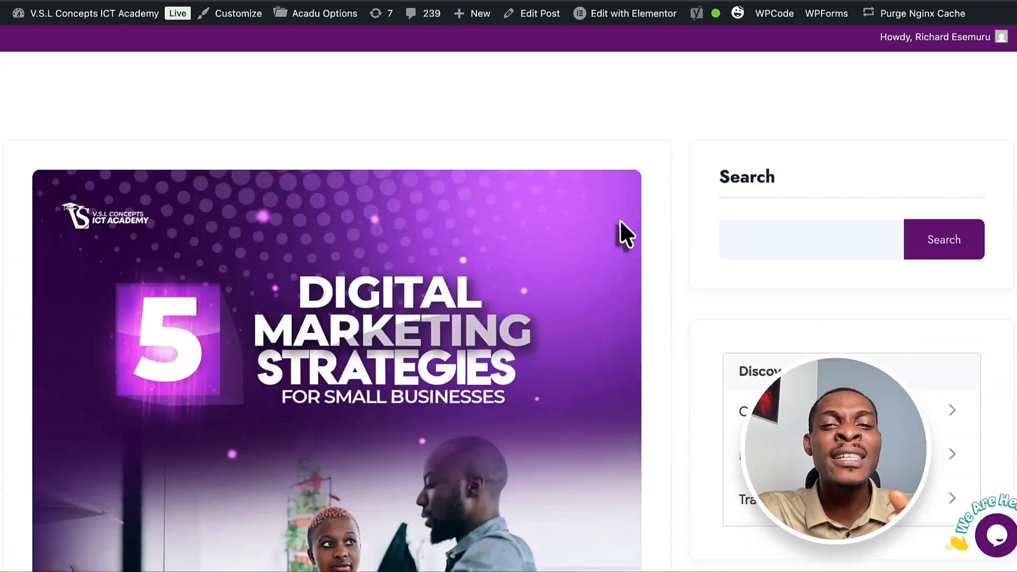
scroll(623, 233, down, 15)
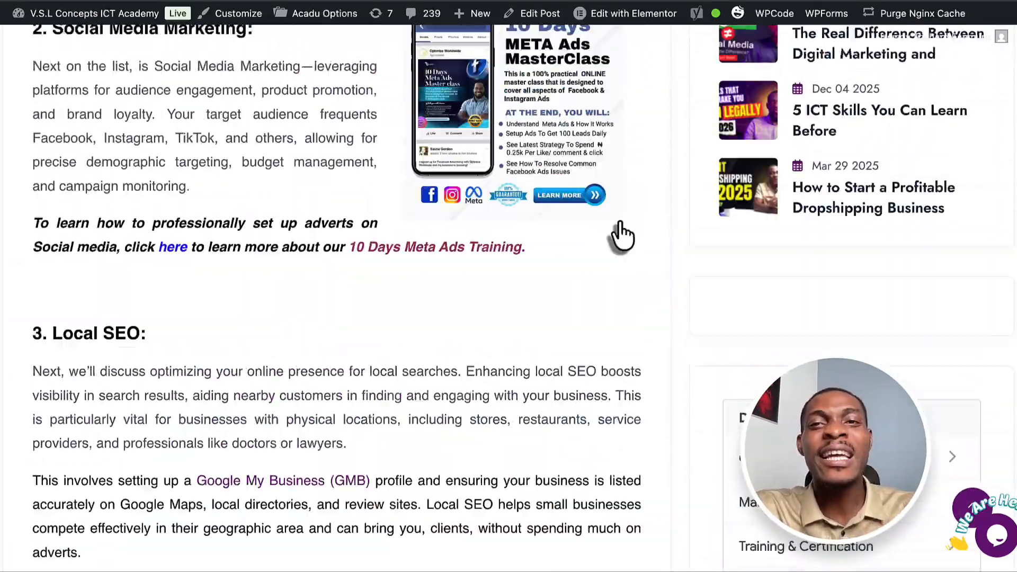
scroll(621, 234, up, 20)
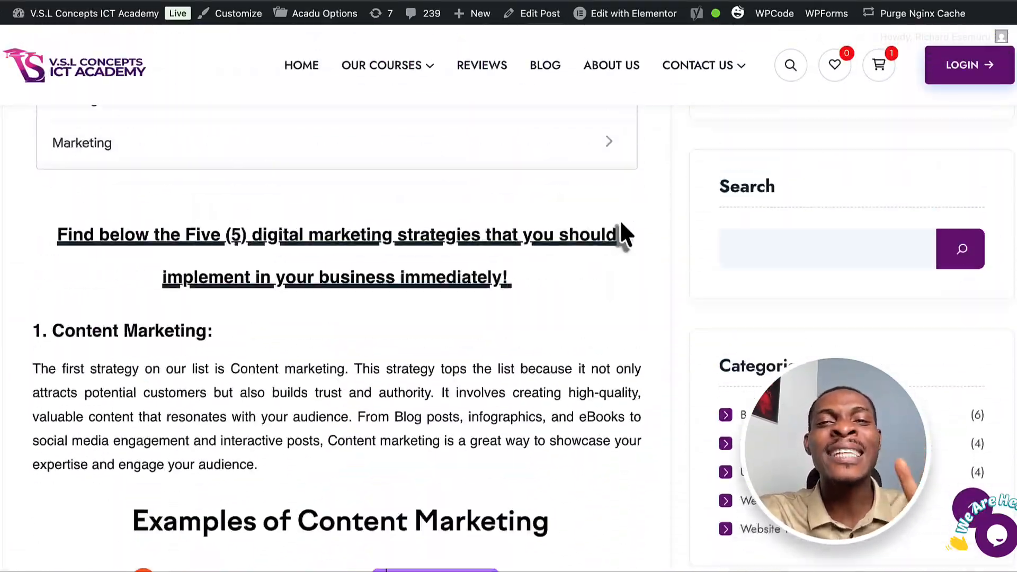
scroll(621, 225, up, 3)
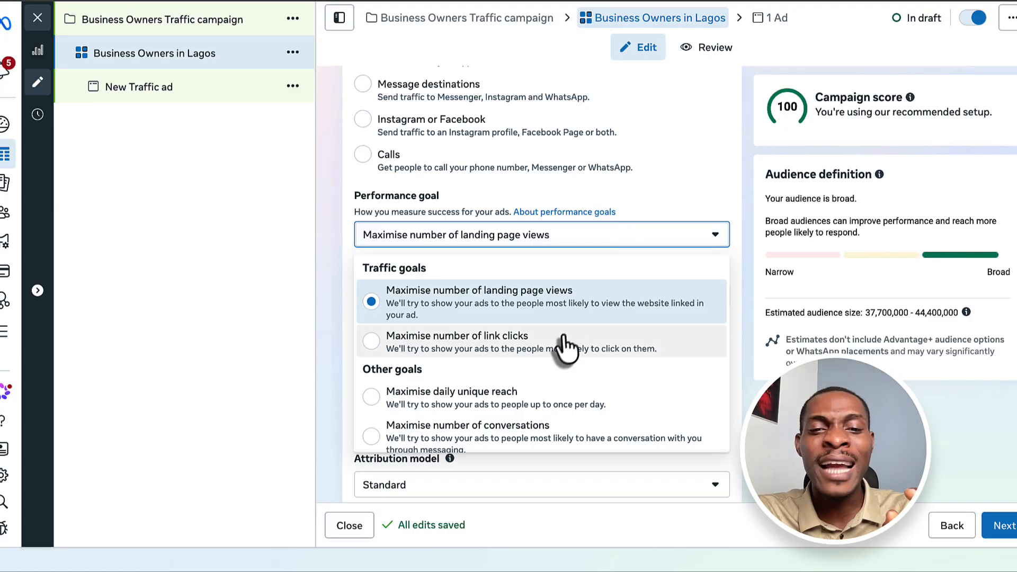
Step: Try Maximise number of link clicks as the performance goal and return to Maximise number of landing page views
click(466, 347)
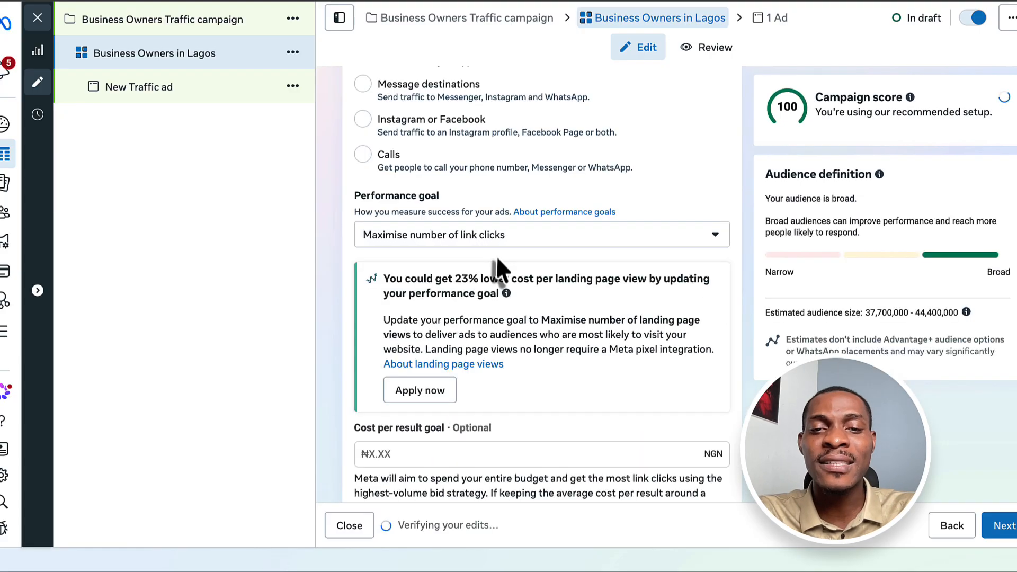
click(495, 241)
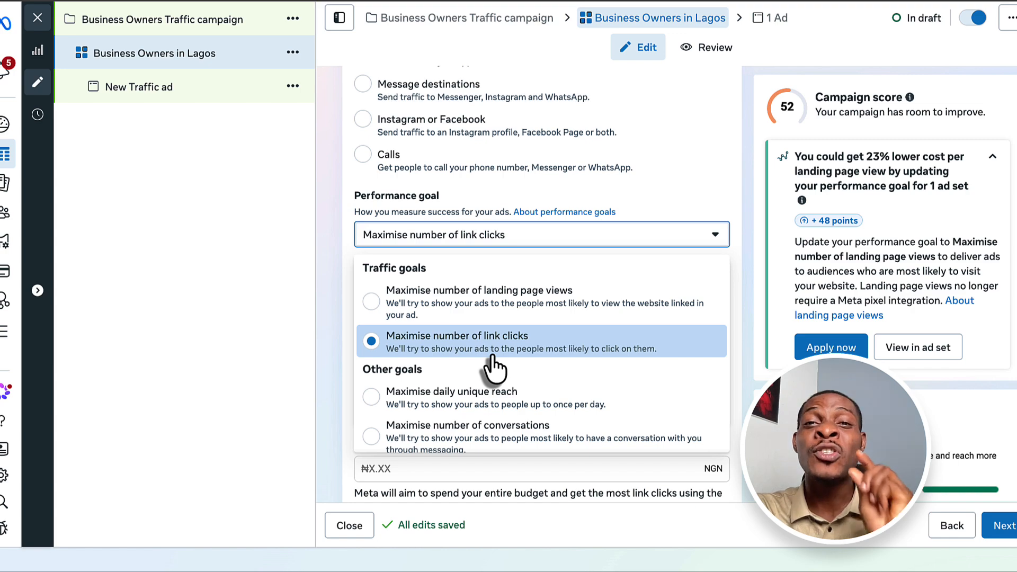
click(455, 307)
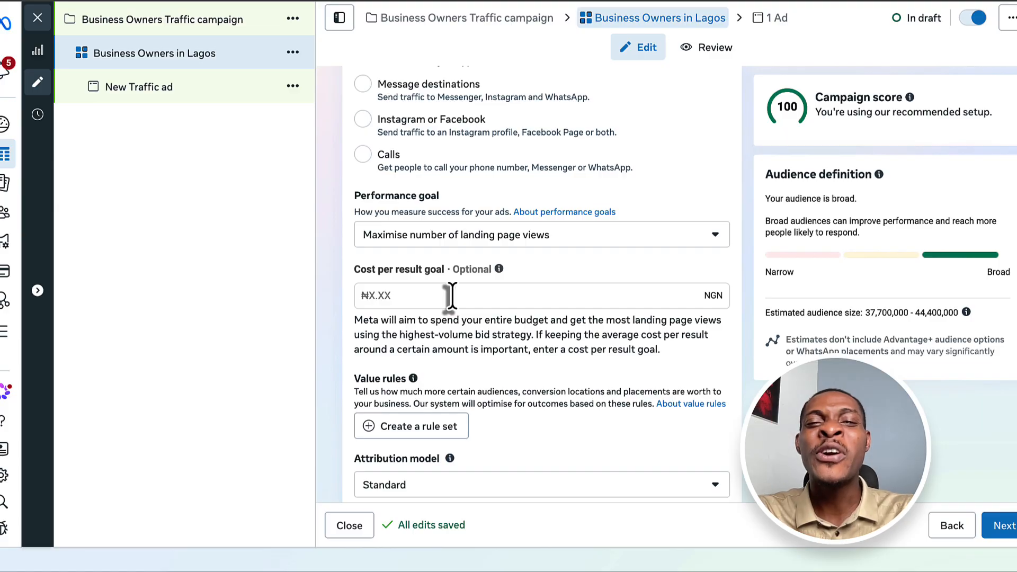
Step: Set the ad set's daily budget to ₦5,000
scroll(451, 295, down, 5)
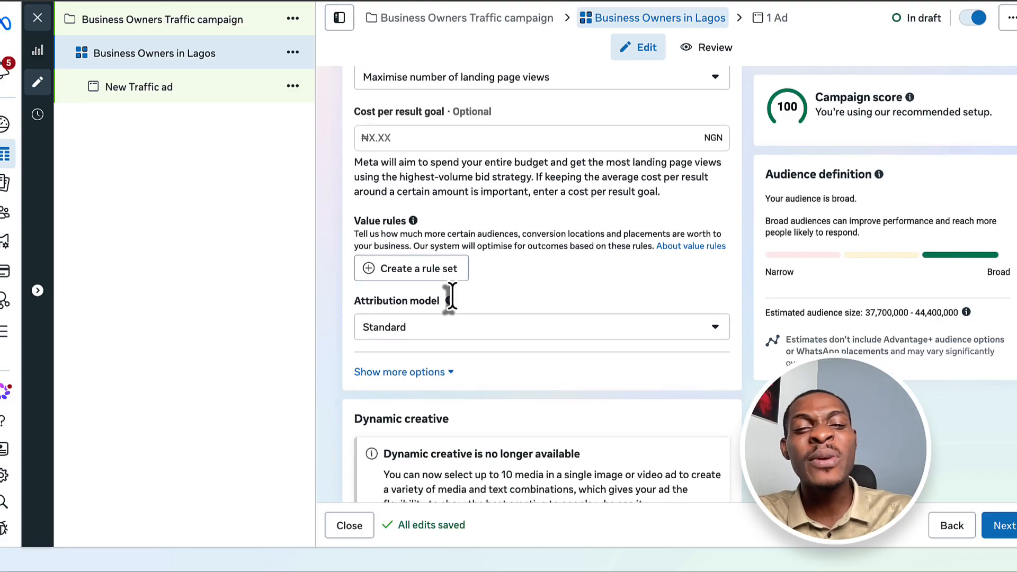
scroll(454, 303, down, 5)
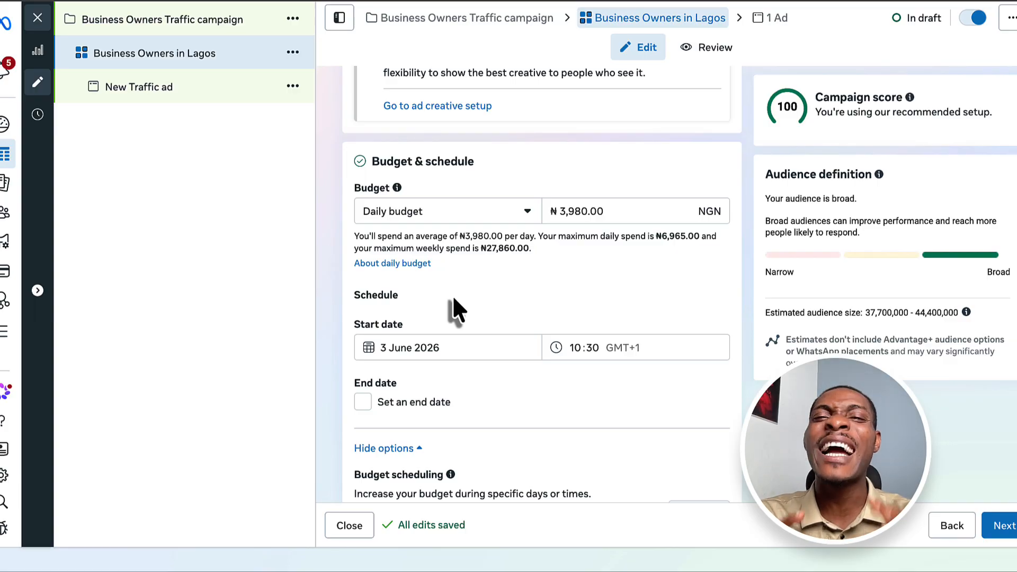
double_click(571, 211)
text(5000)
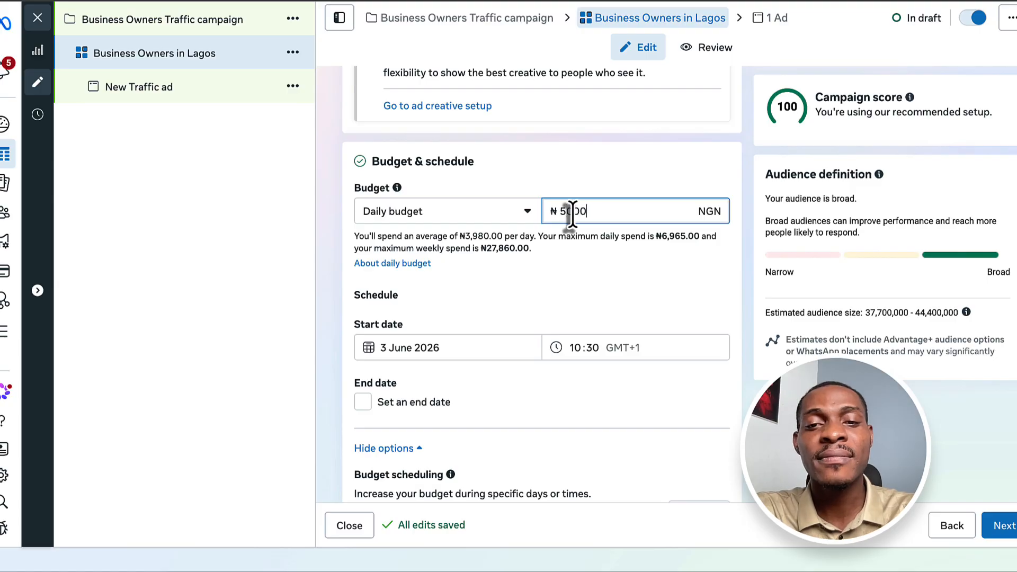
click(551, 188)
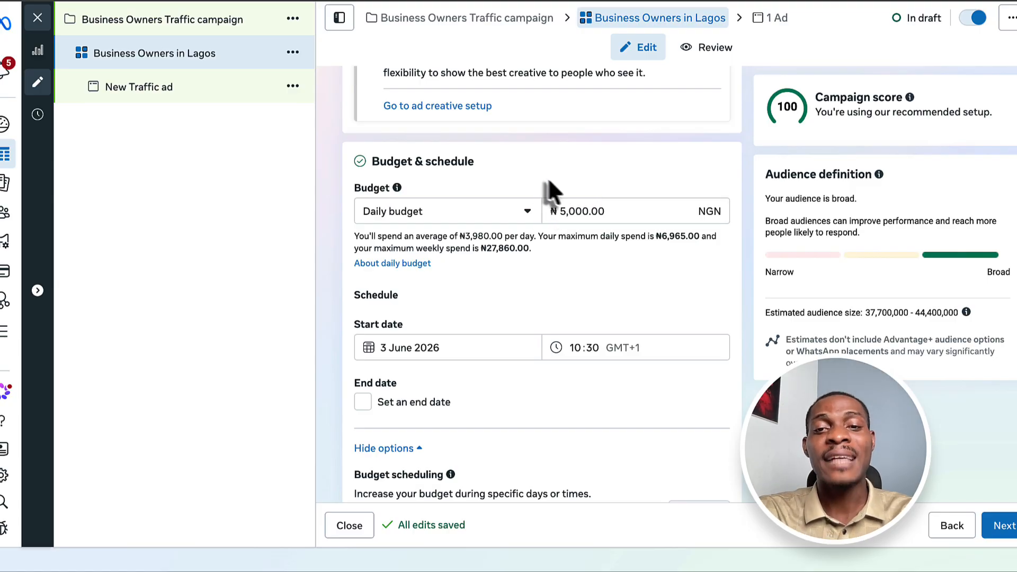
Step: Examine the ad set's schedule and end date options and its audience controls, including location and minimum age
scroll(553, 259, down, 5)
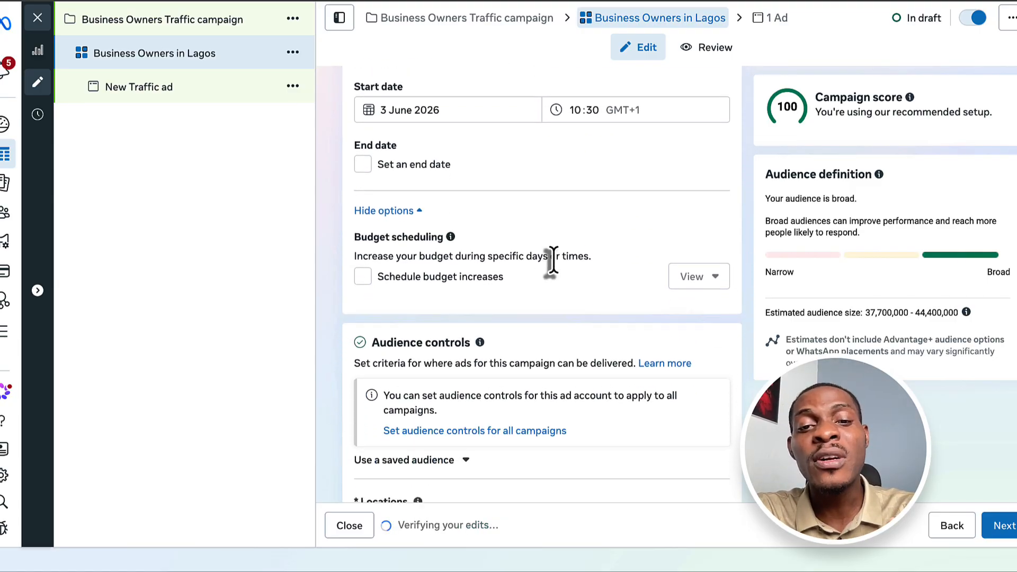
scroll(552, 260, up, 1)
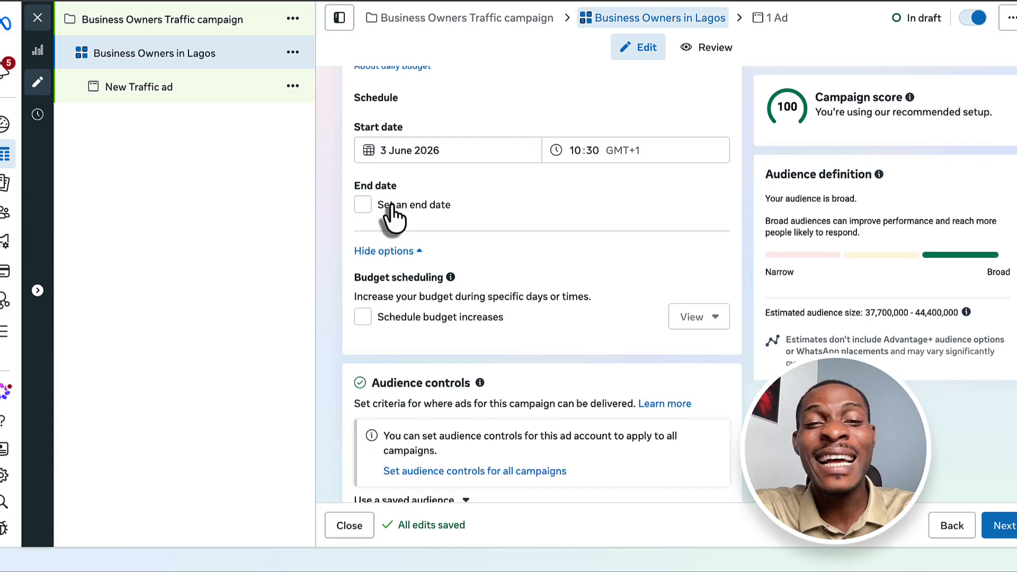
scroll(467, 228, down, 4)
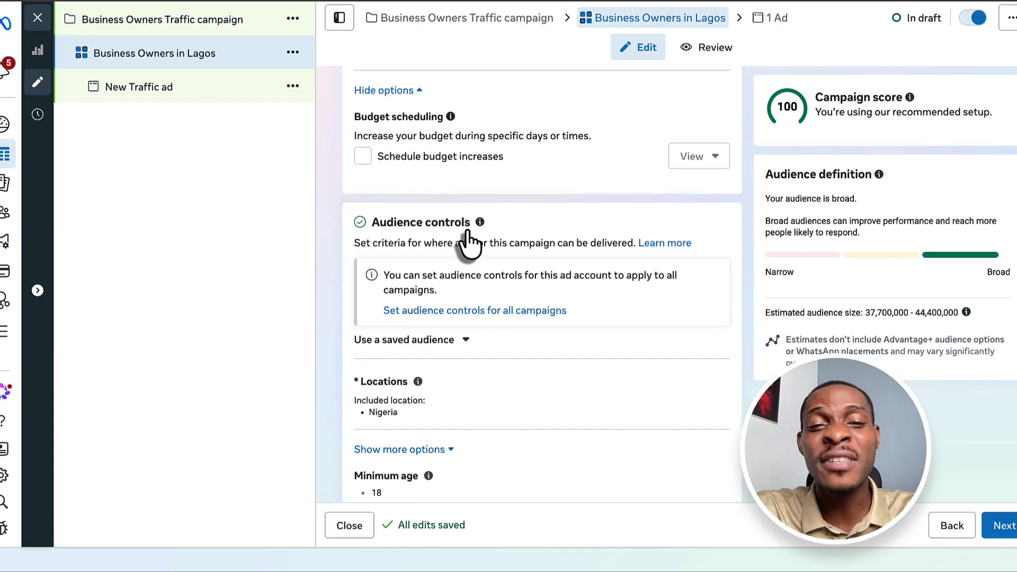
scroll(467, 233, down, 3)
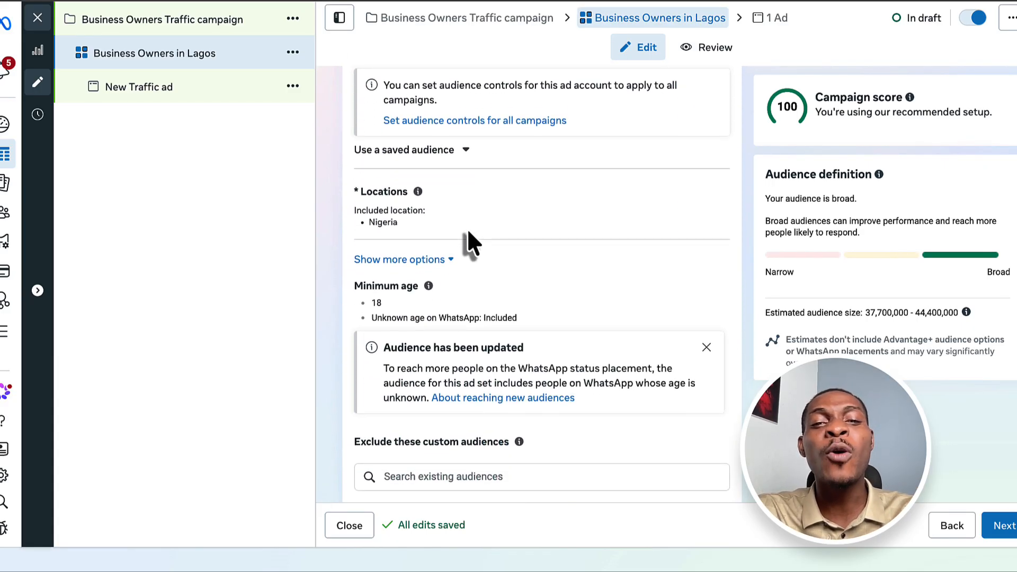
scroll(467, 233, up, 3)
scroll(466, 233, down, 2)
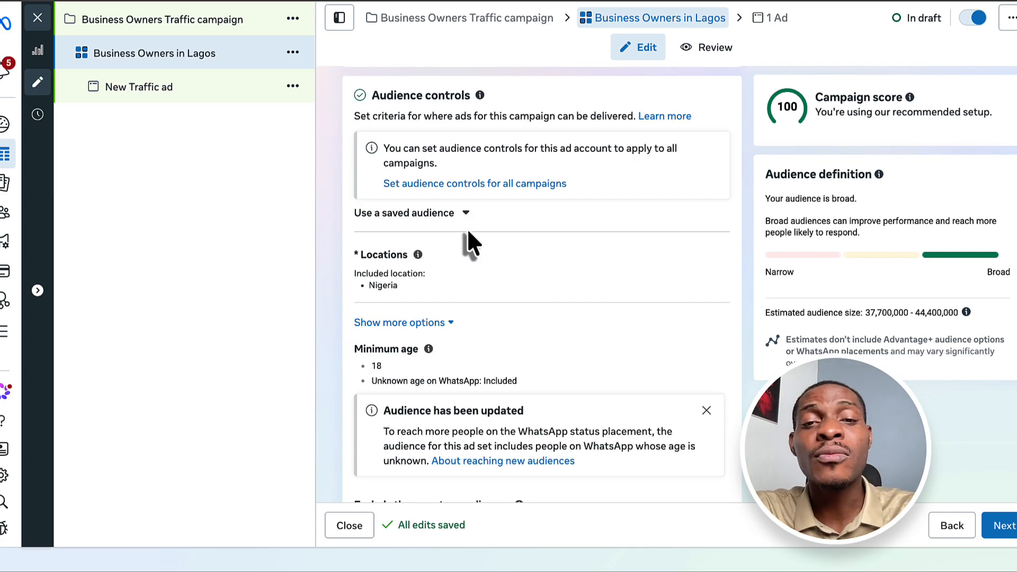
scroll(467, 233, up, 1)
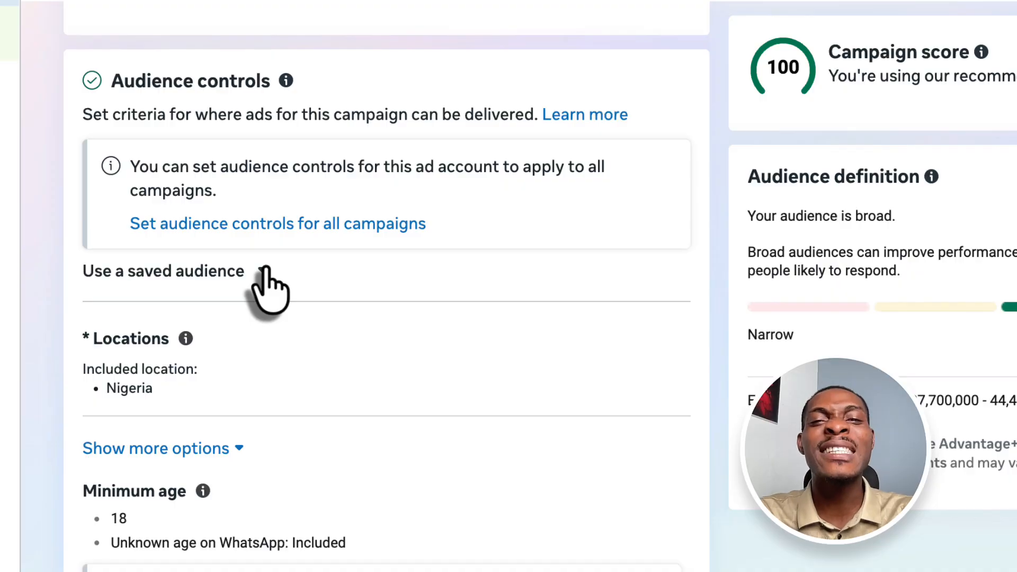
Step: Switch from Advantage+ audience to the original audience options, choosing to further limit the reach of the ads
scroll(267, 286, down, 15)
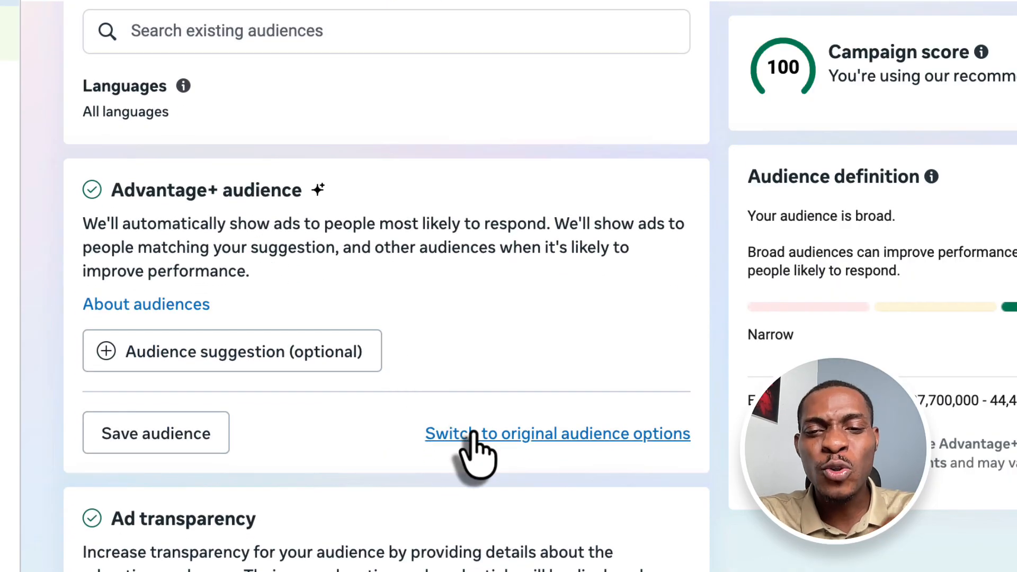
click(472, 432)
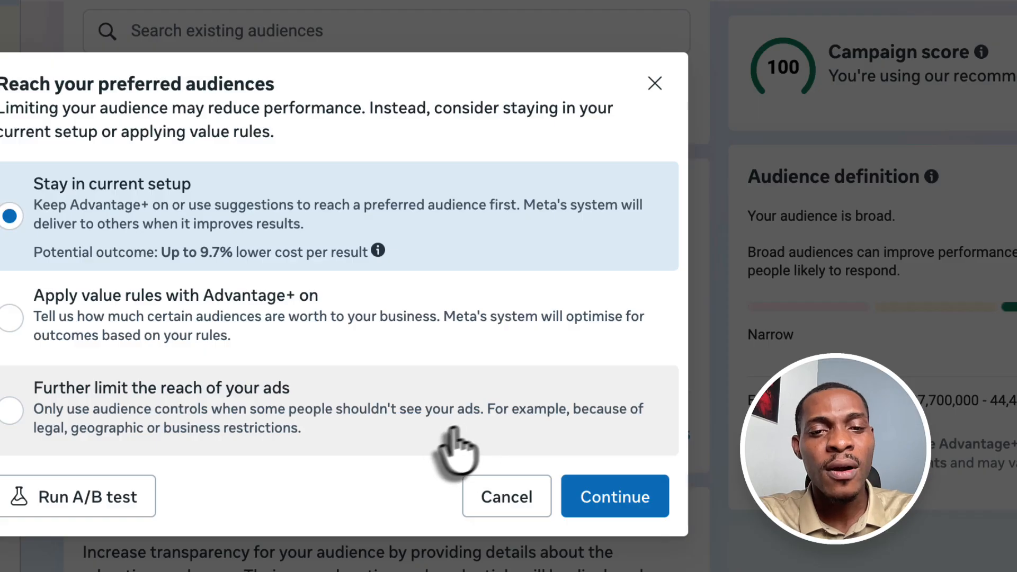
click(103, 407)
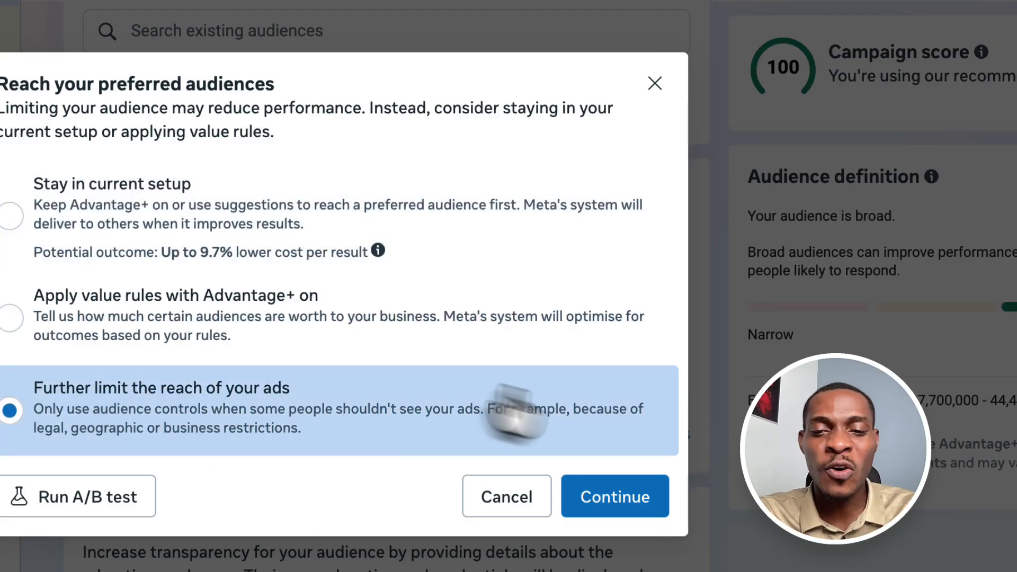
click(608, 501)
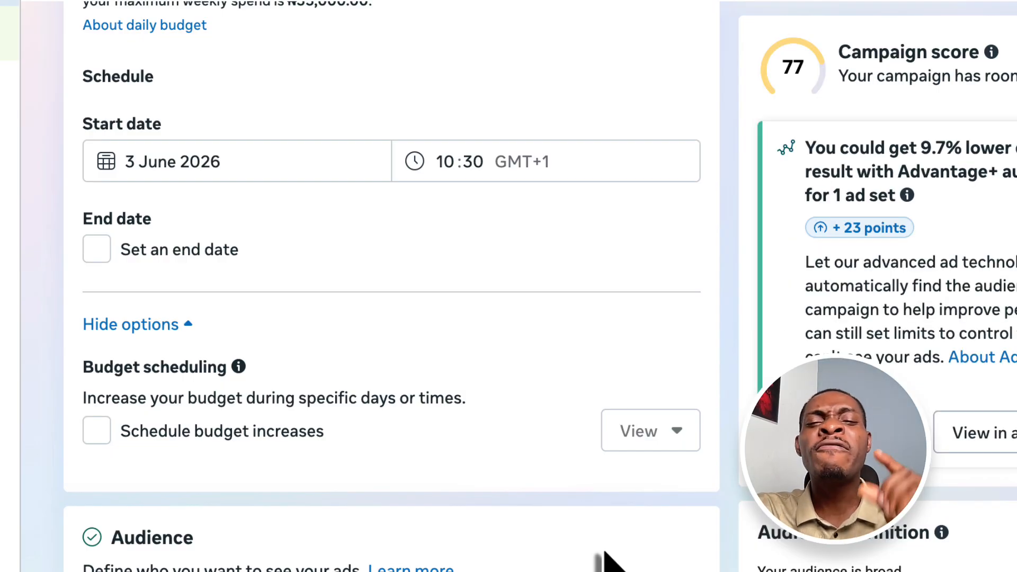
scroll(539, 471, up, 2)
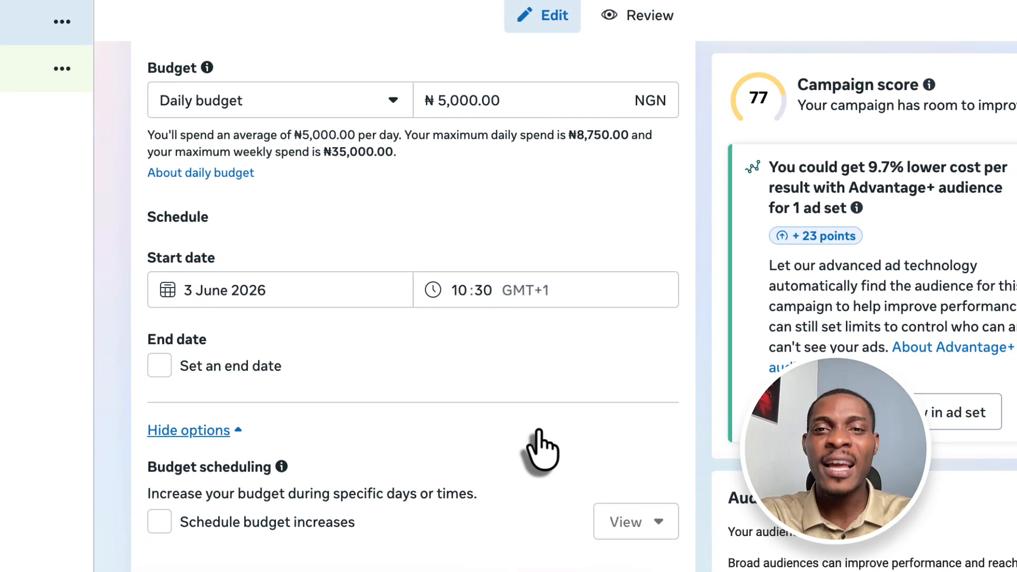
scroll(539, 452, down, 2)
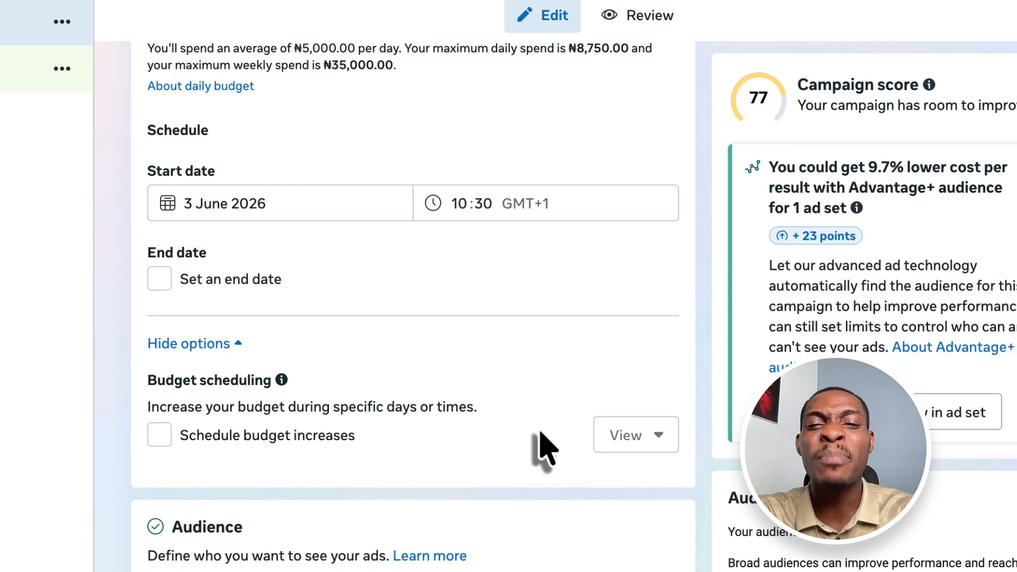
scroll(540, 433, up, 1)
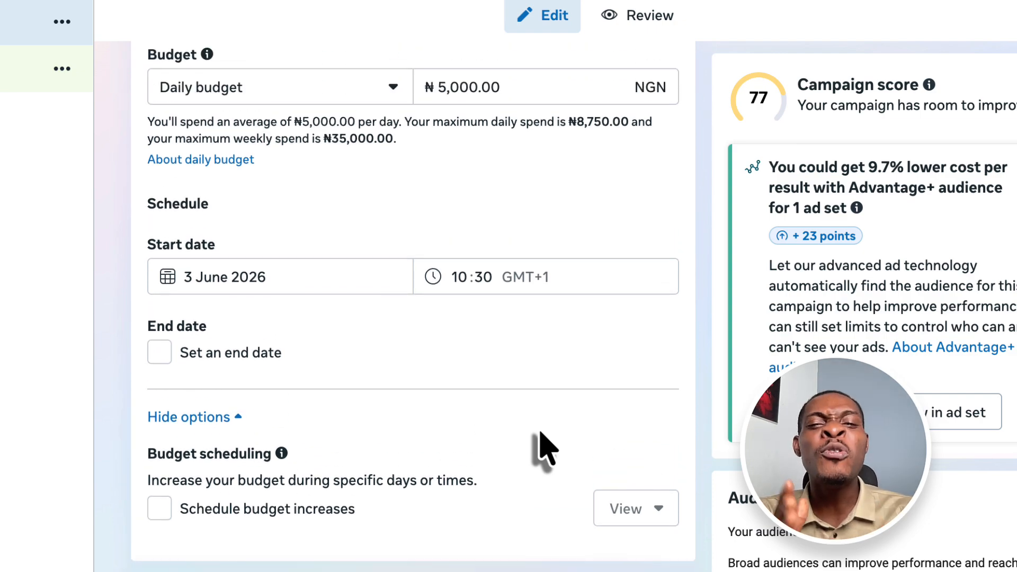
scroll(540, 434, up, 1)
scroll(540, 434, down, 1)
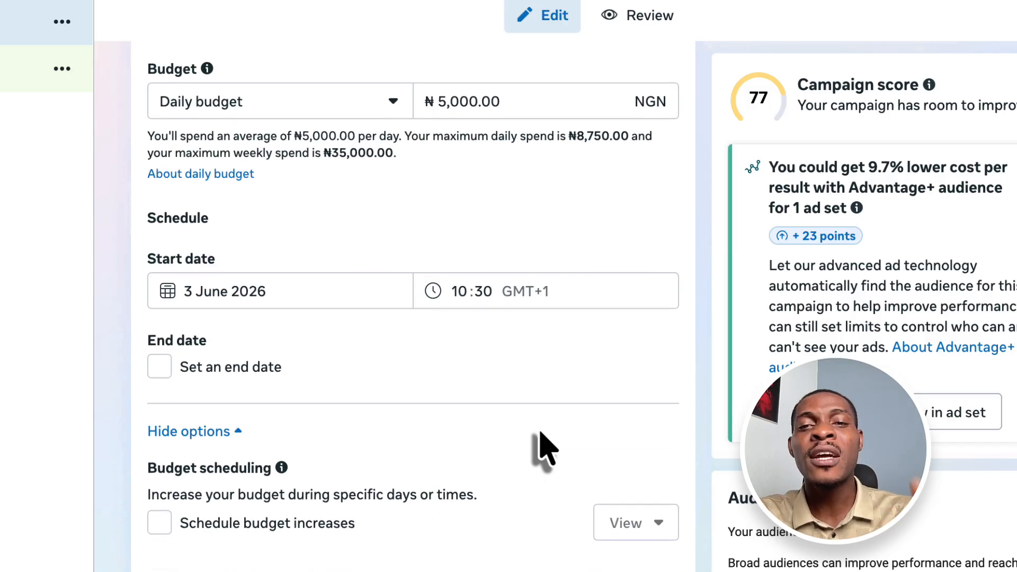
scroll(540, 434, up, 1)
scroll(540, 448, up, 3)
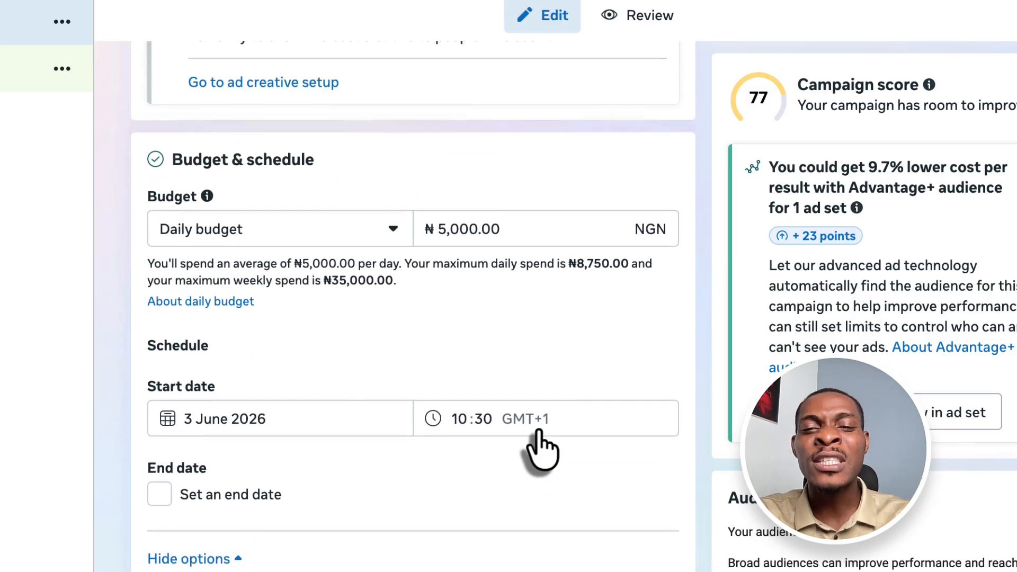
Step: Change the audience location from the whole of Nigeria to the city of Lagos, Lagos State
scroll(545, 450, down, 10)
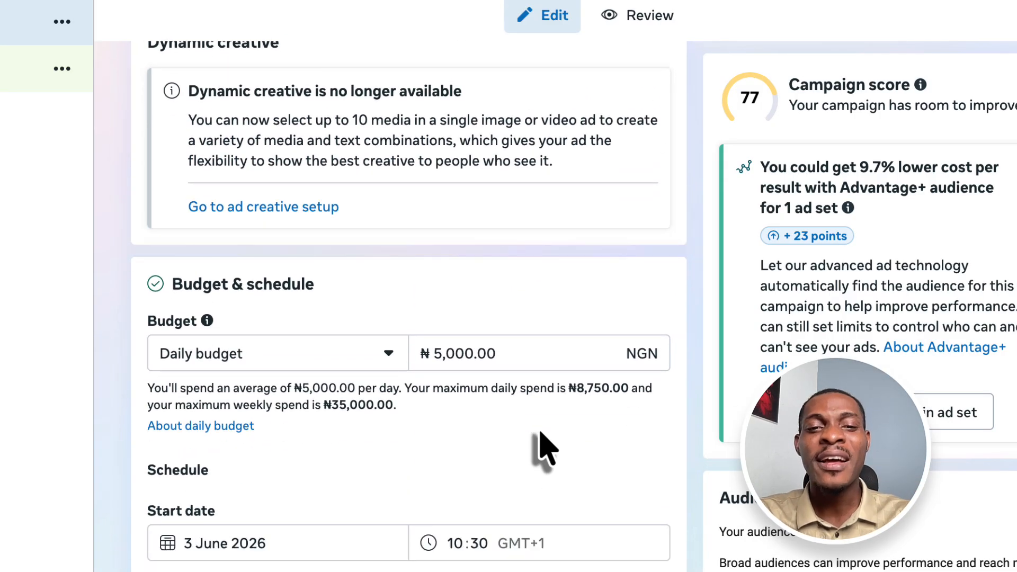
scroll(540, 447, down, 5)
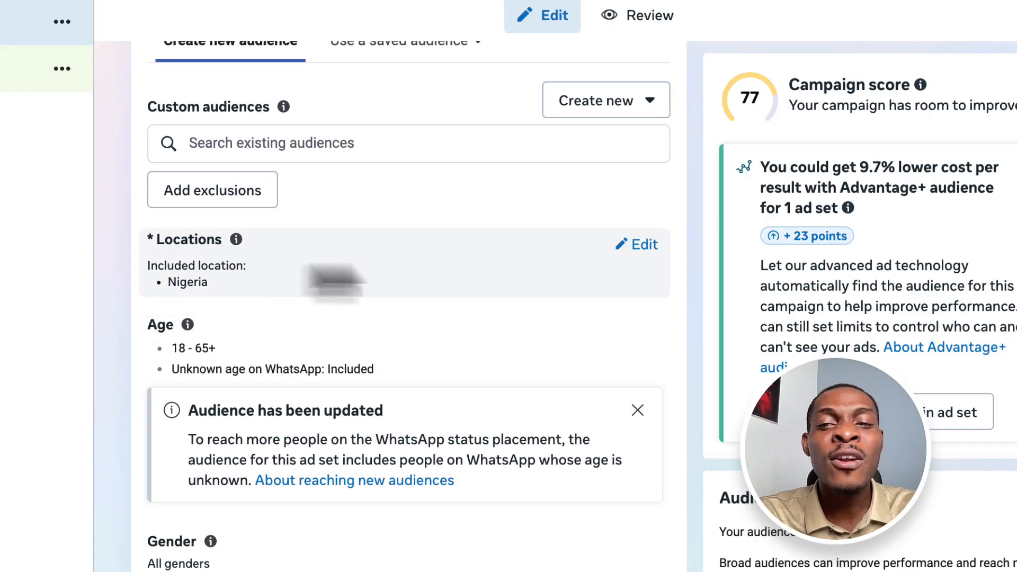
click(635, 245)
click(432, 395)
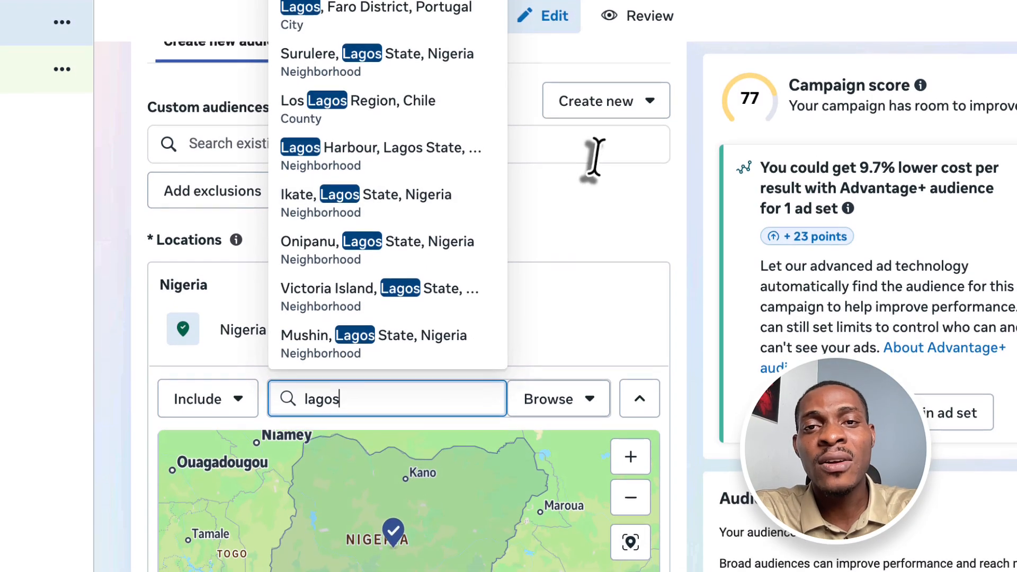
scroll(594, 159, up, 3)
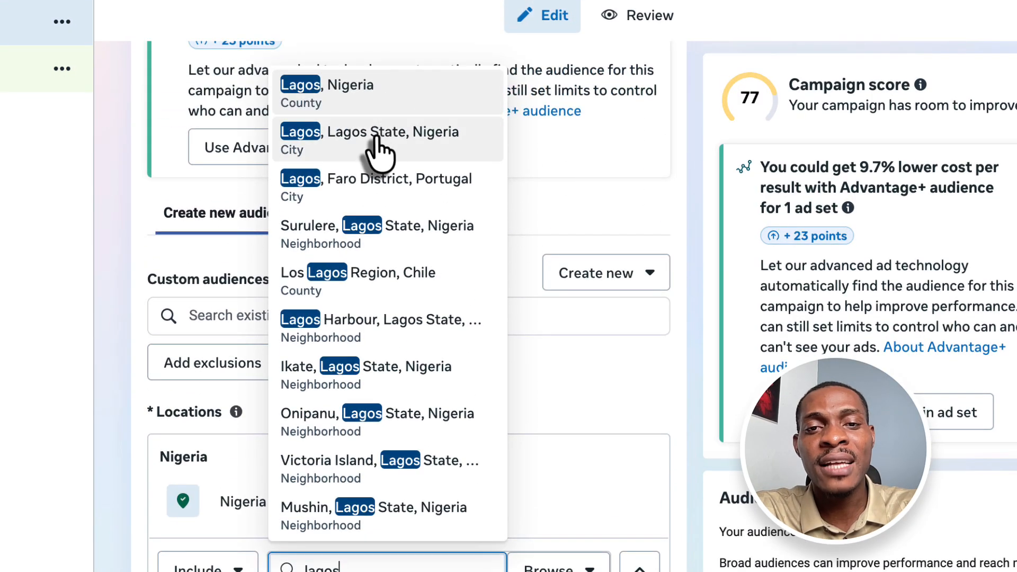
click(376, 151)
scroll(432, 246, down, 5)
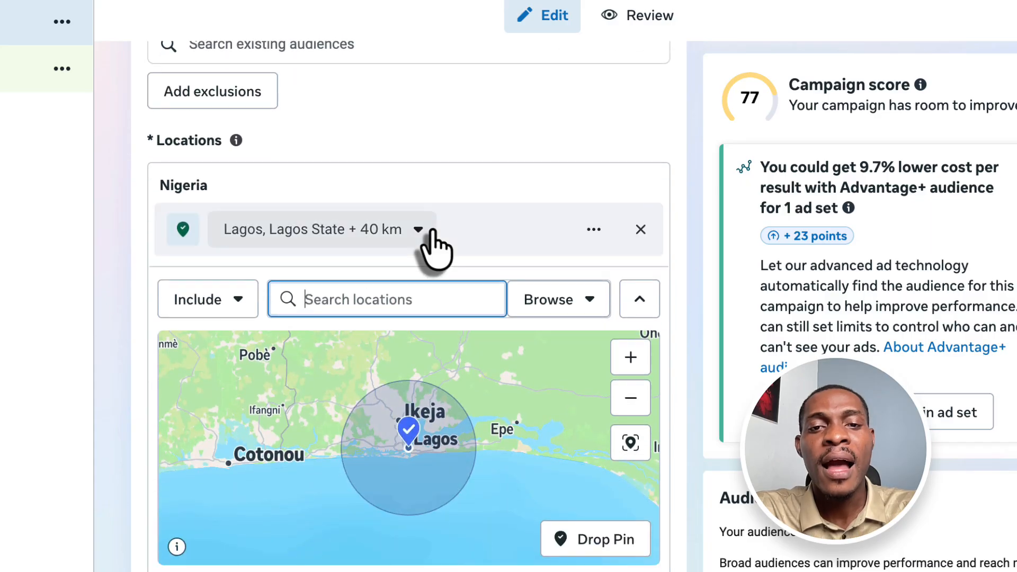
Step: Turn off reaching more people likely to respond to the ads outside the selected location
scroll(432, 245, down, 5)
scroll(431, 245, down, 3)
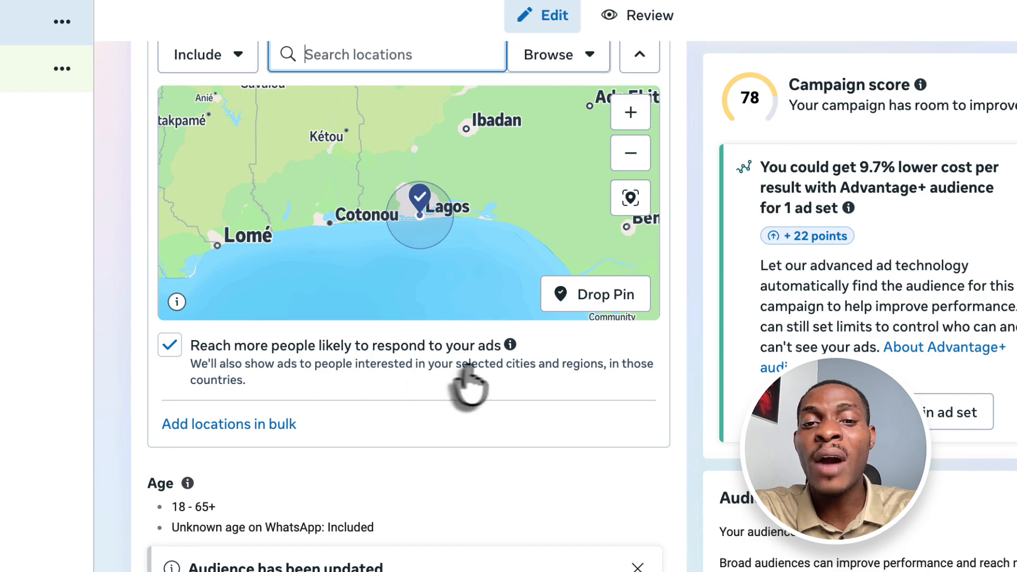
click(170, 345)
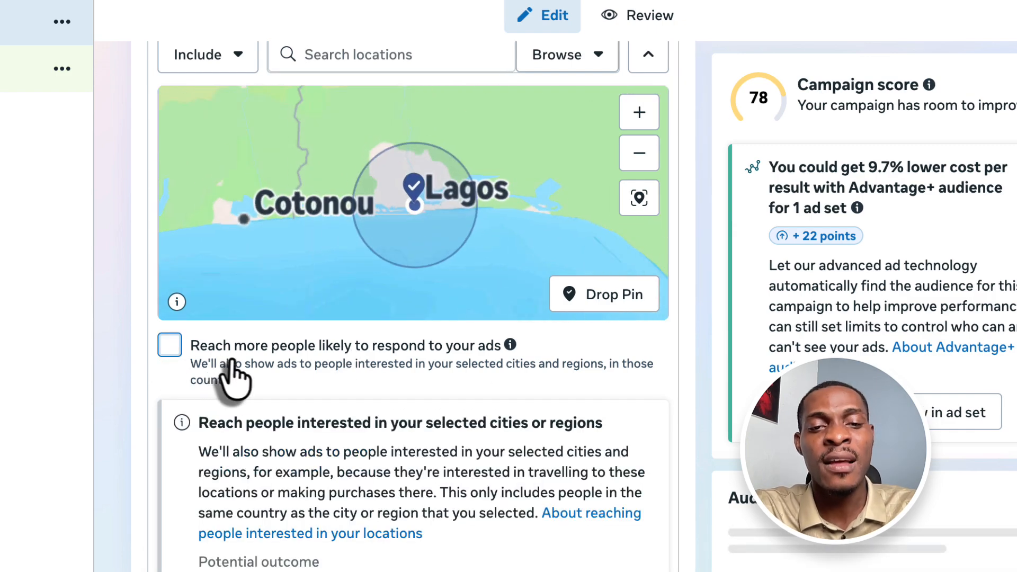
scroll(279, 390, down, 3)
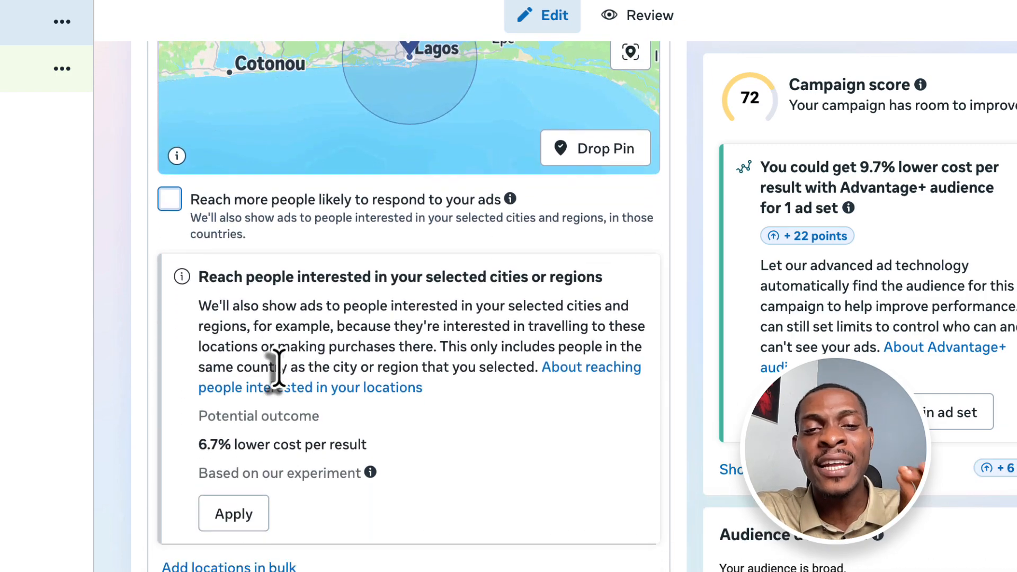
Step: Set the audience age range to 25–55 and exclude people on WhatsApp whose age is unknown
scroll(279, 368, down, 7)
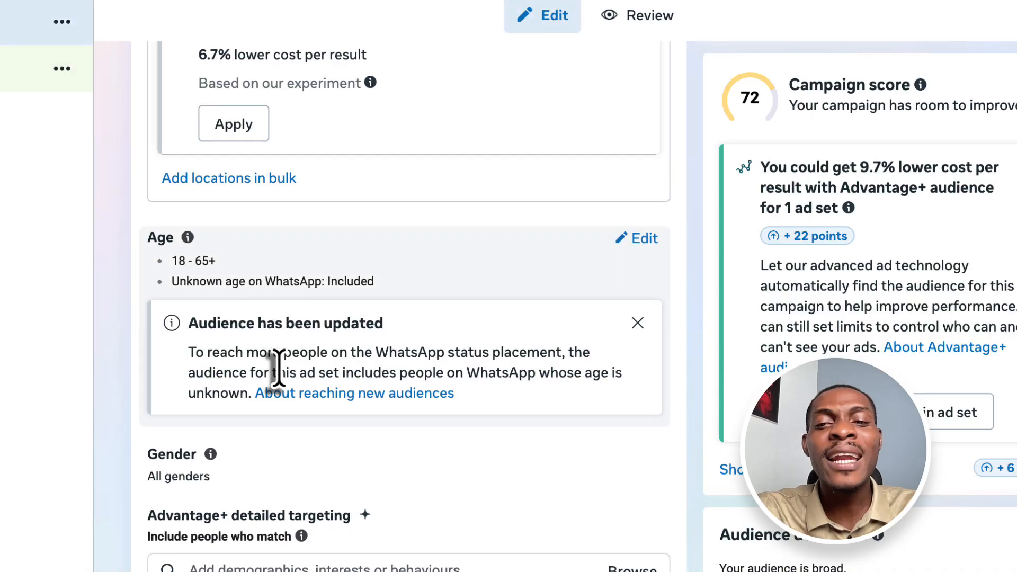
click(638, 239)
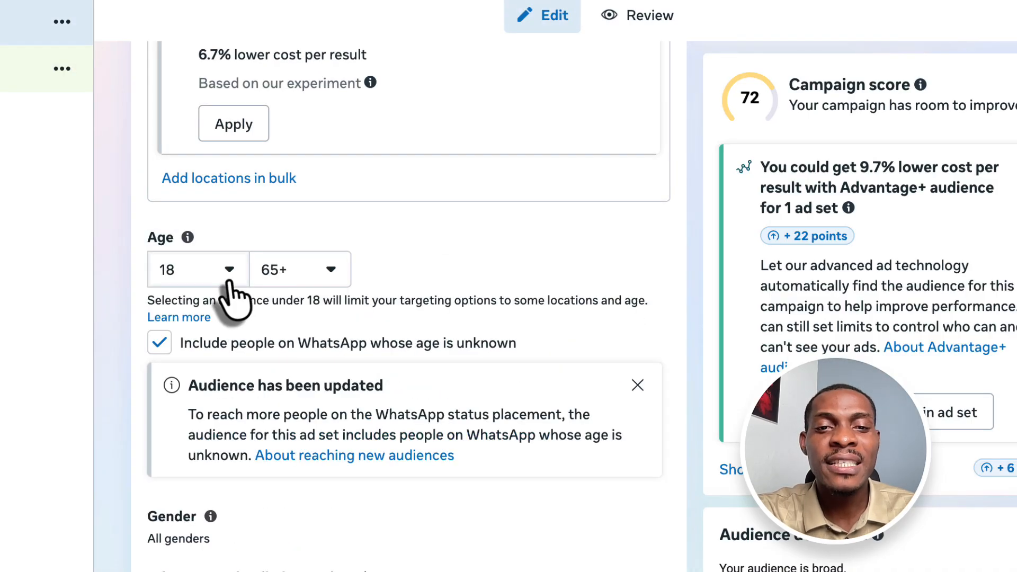
click(229, 273)
scroll(212, 430, down, 5)
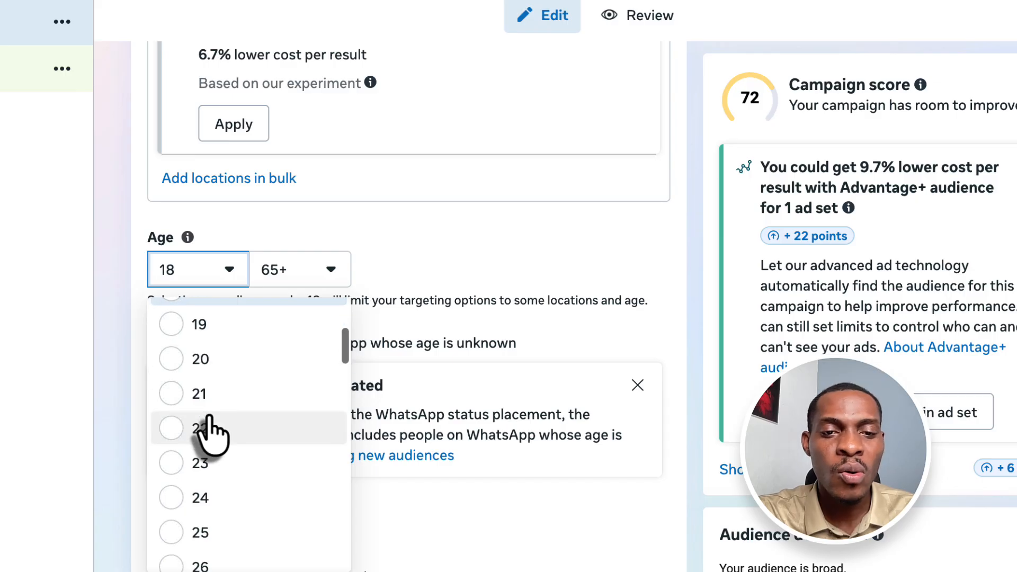
scroll(212, 430, down, 1)
click(211, 493)
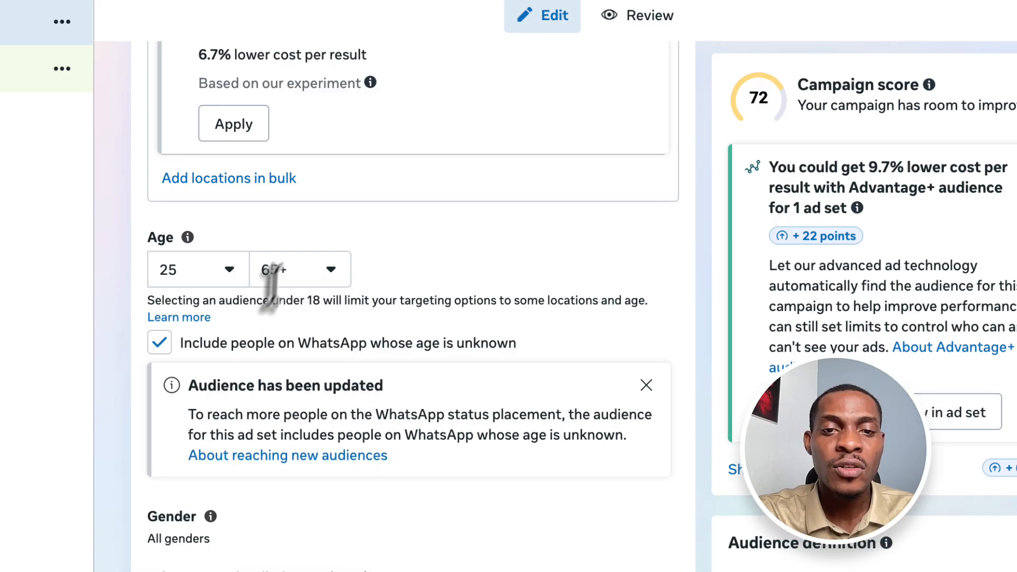
click(271, 270)
scroll(307, 450, up, 1)
scroll(312, 411, up, 3)
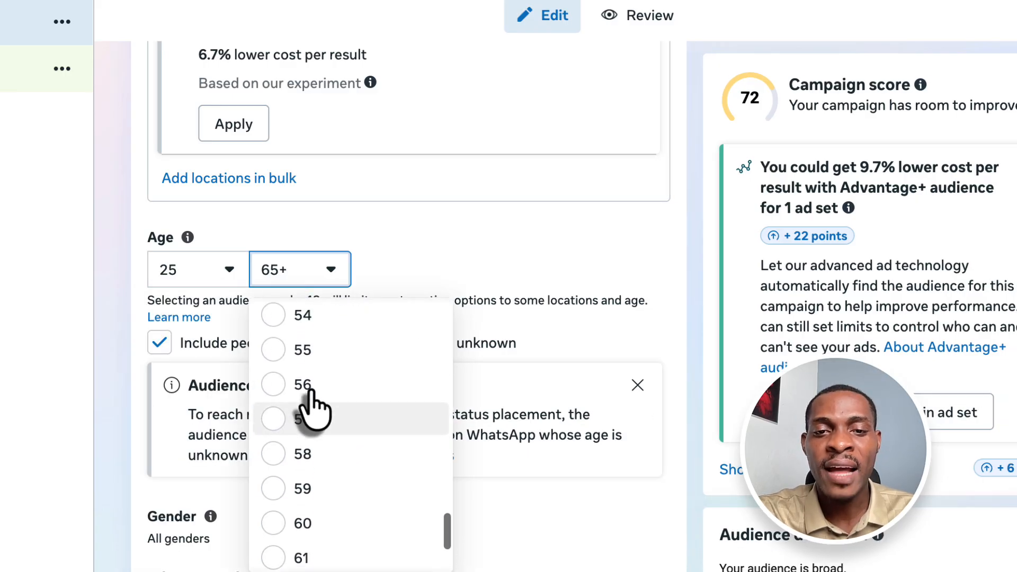
scroll(312, 395, up, 1)
click(304, 400)
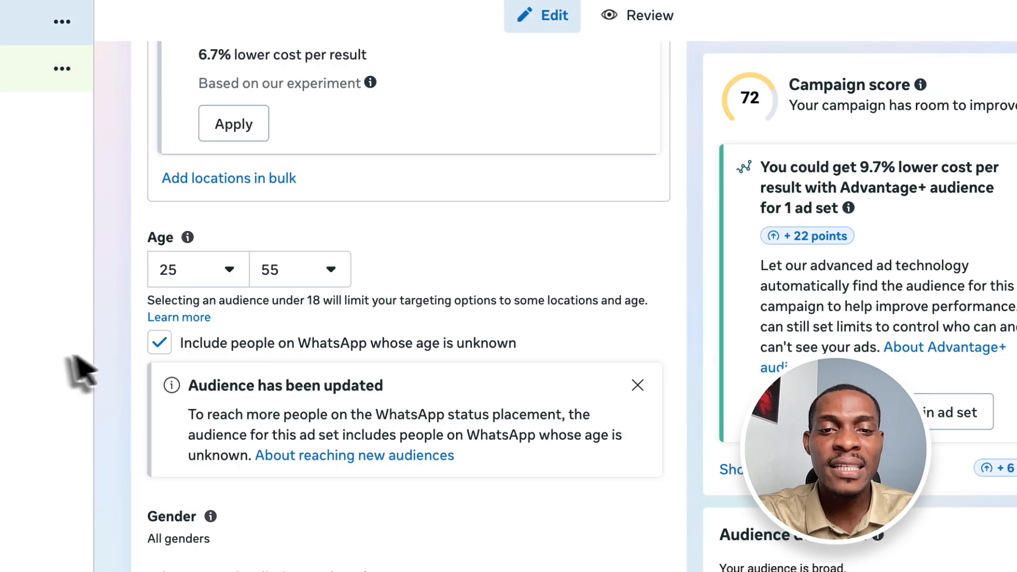
click(159, 342)
Step: Add Business Owner, Small business owners, and Owner and CEO to the audience's detailed targeting
scroll(299, 389, down, 3)
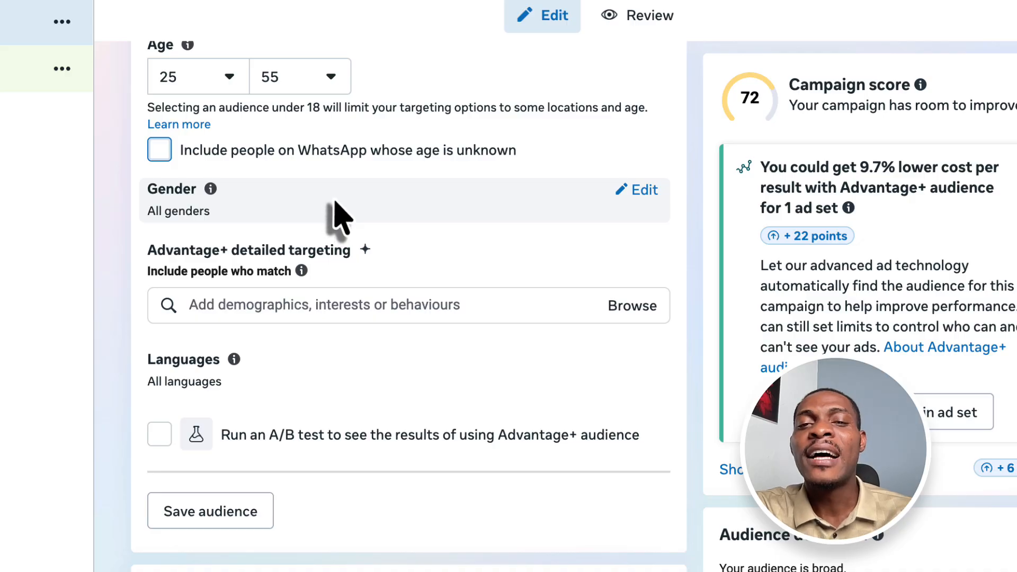
scroll(339, 218, up, 1)
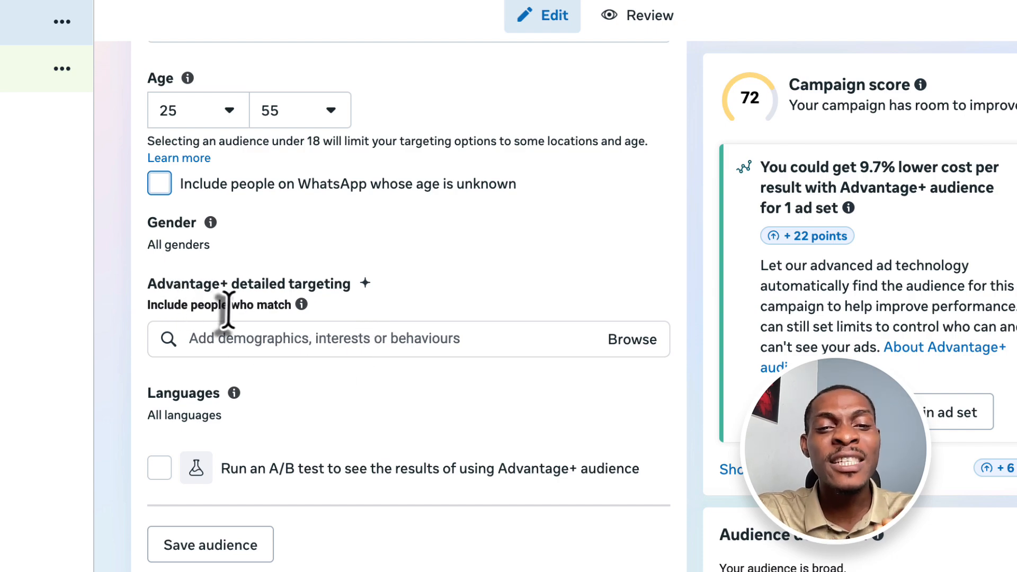
click(314, 345)
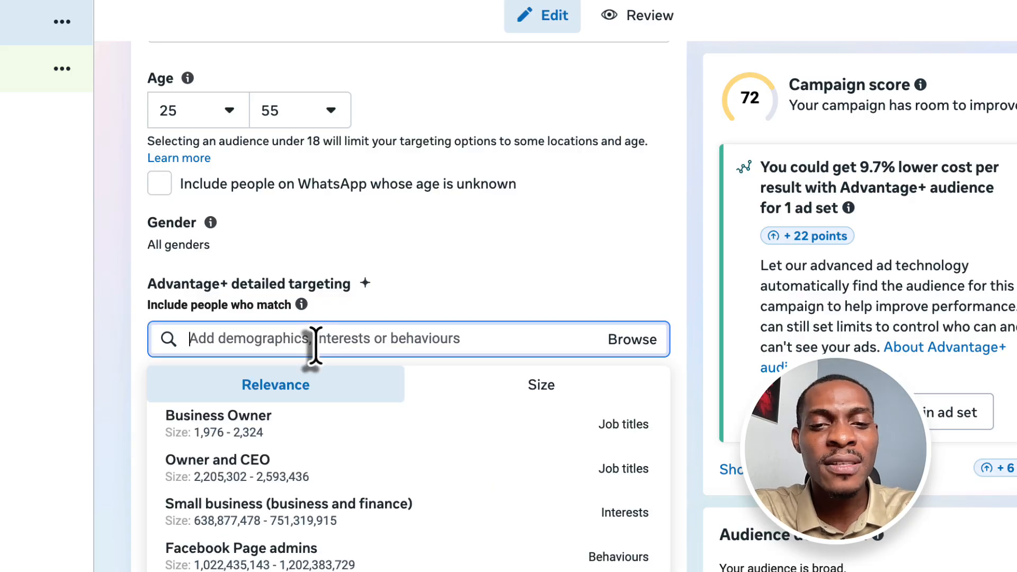
click(326, 429)
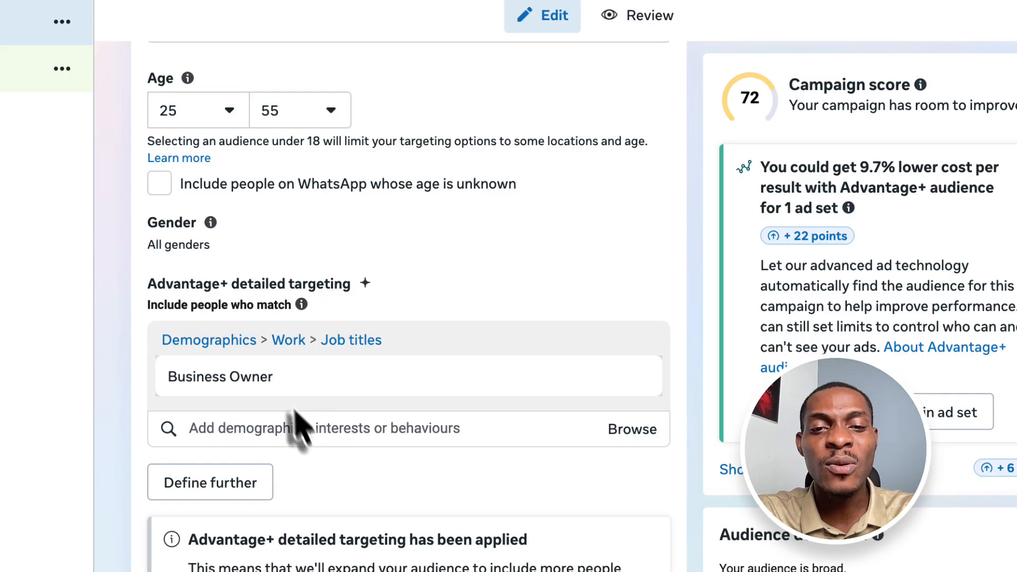
click(390, 427)
scroll(397, 443, down, 4)
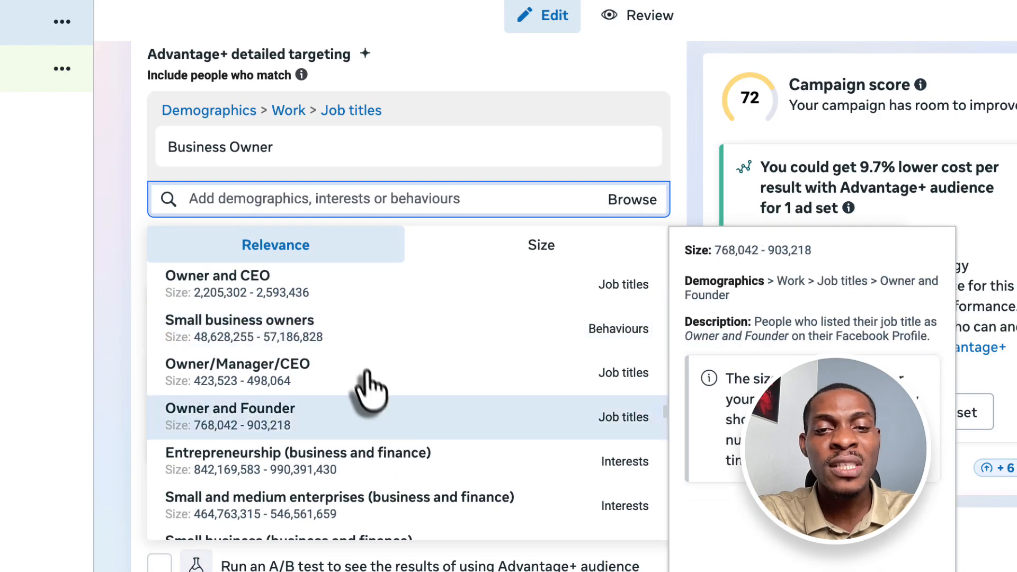
click(358, 326)
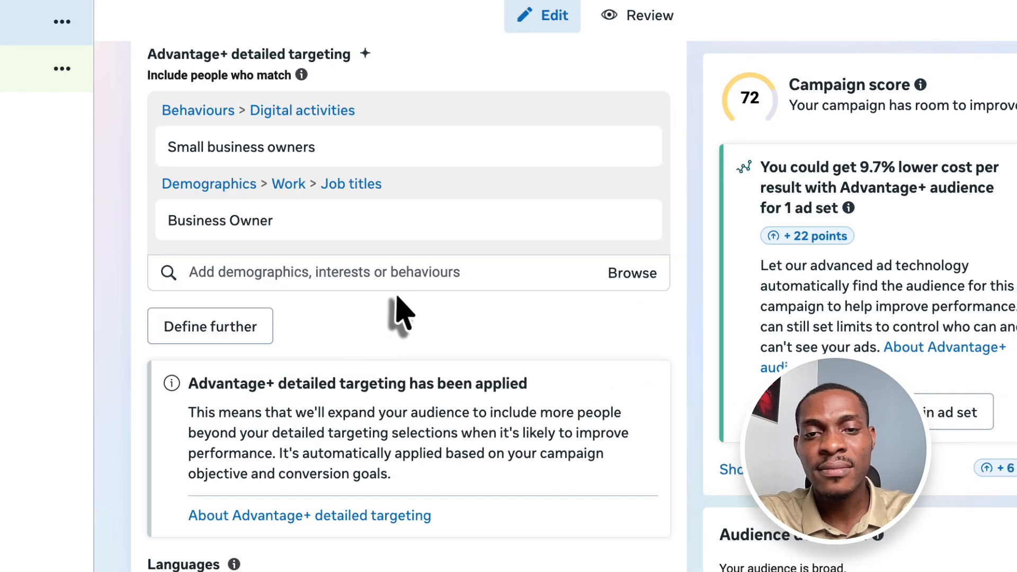
scroll(399, 312, down, 2)
click(392, 184)
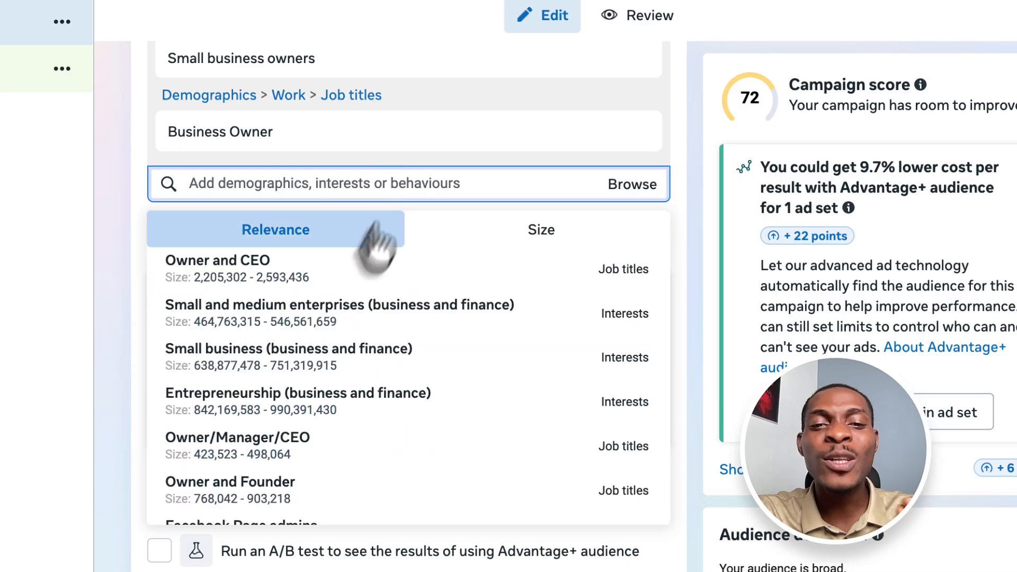
click(349, 278)
Step: Check the estimated audience size for the current targeting in the audience definition
scroll(826, 407, down, 3)
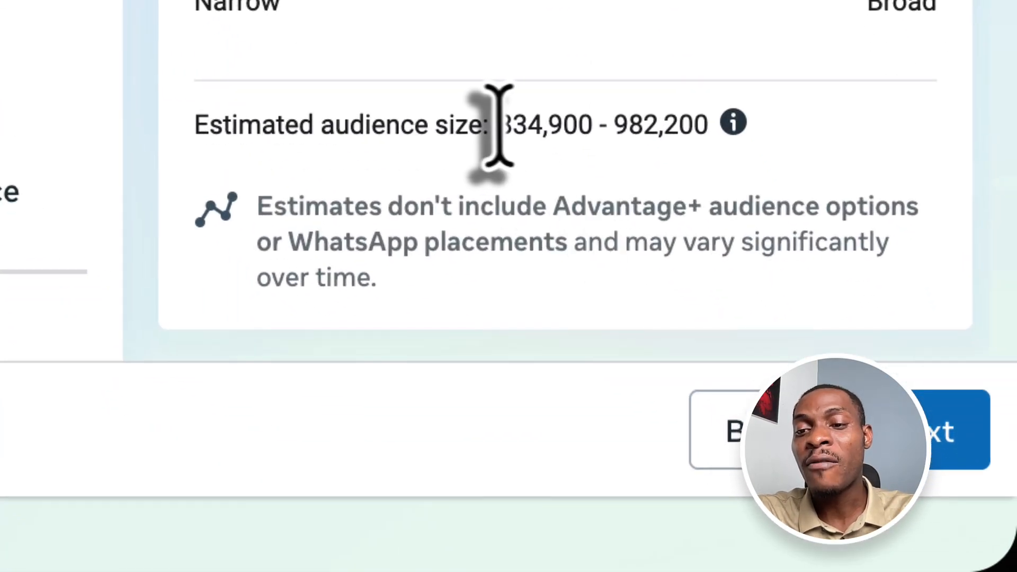
drag(651, 307, 774, 302)
drag(651, 119, 714, 127)
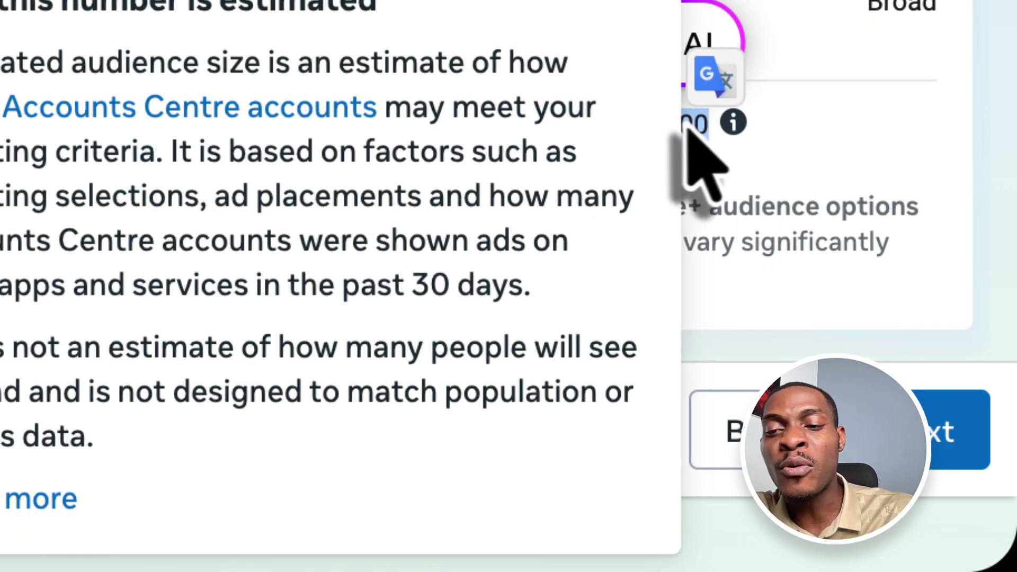
click(830, 142)
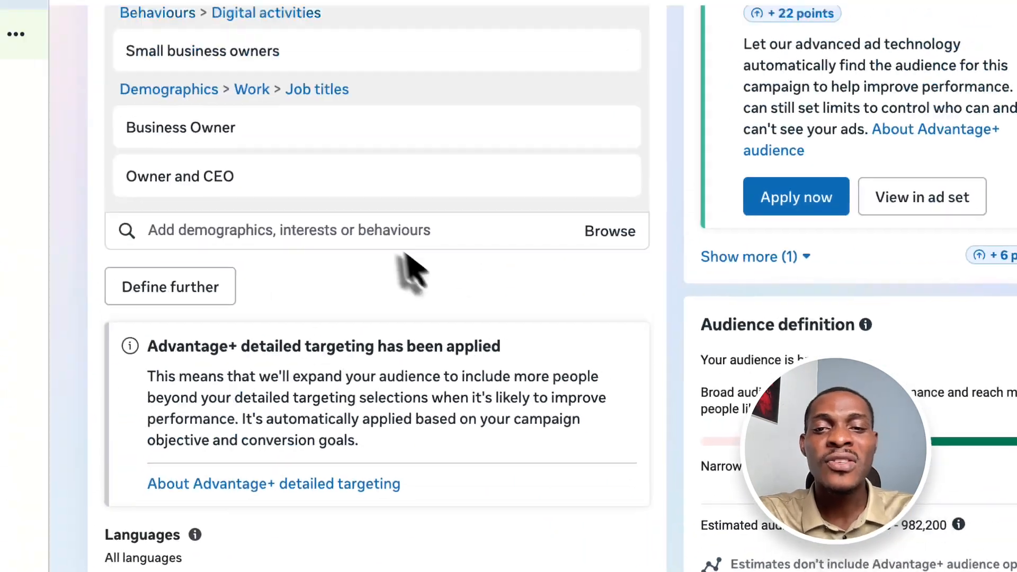
Step: Add the Owner/Manager/CEO job title and the Entrepreneurship (business and finance) interest to the detailed targeting
click(422, 257)
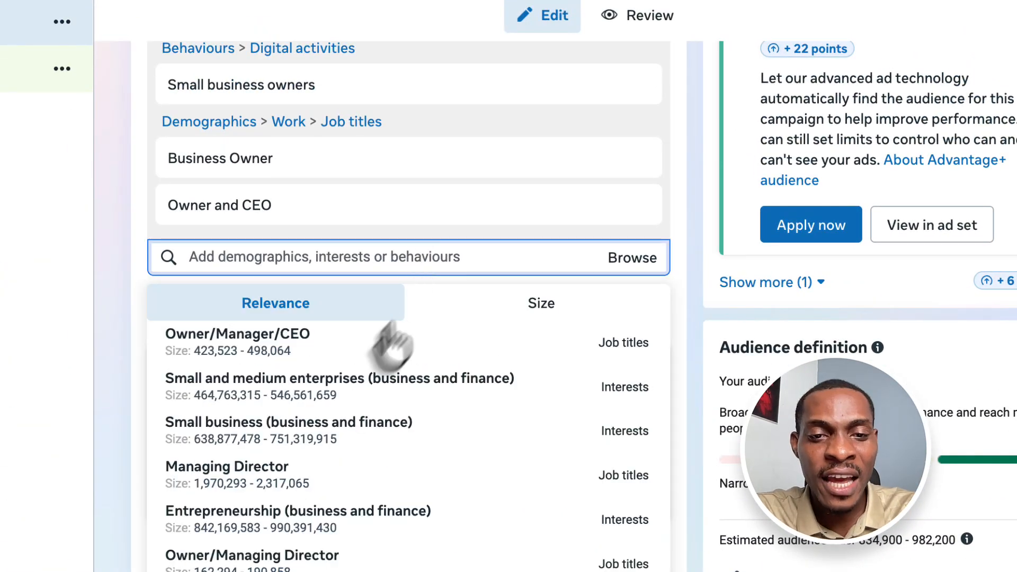
click(372, 349)
text(Entrepreneur)
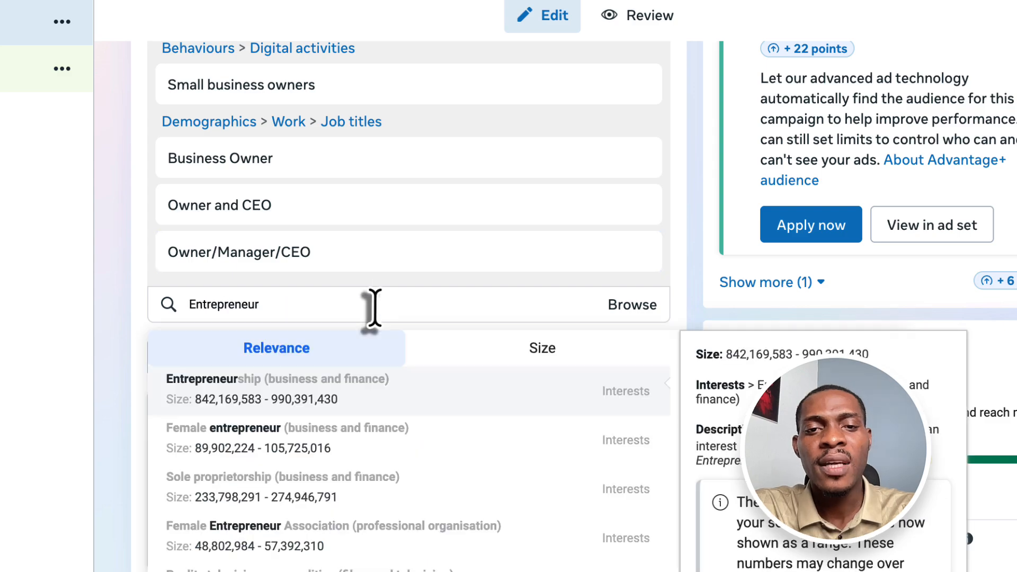
click(252, 387)
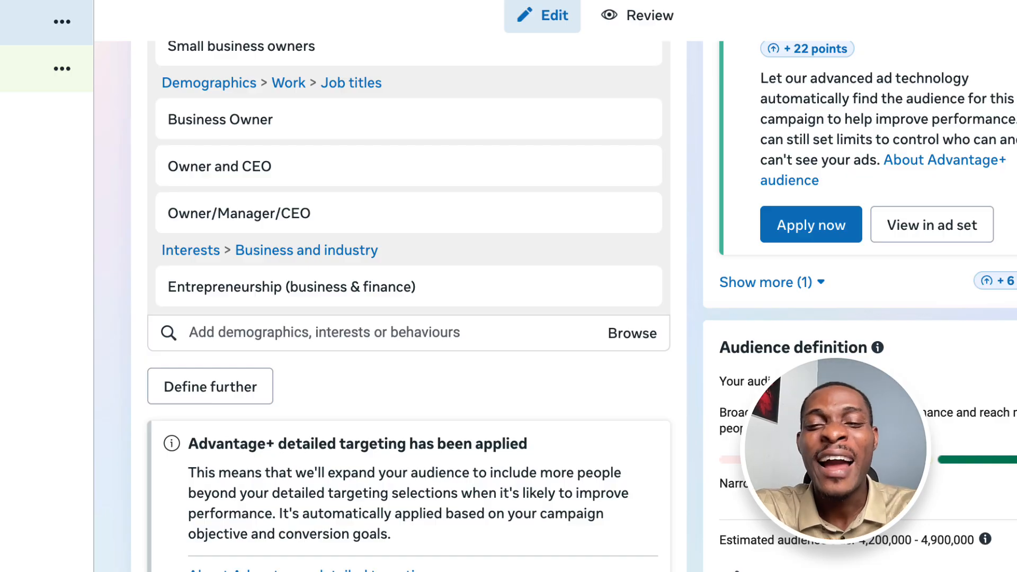
Step: Keep the remaining ad set settings, including Advantage+ placements, and continue to the ad's setup
scroll(705, 479, down, 12)
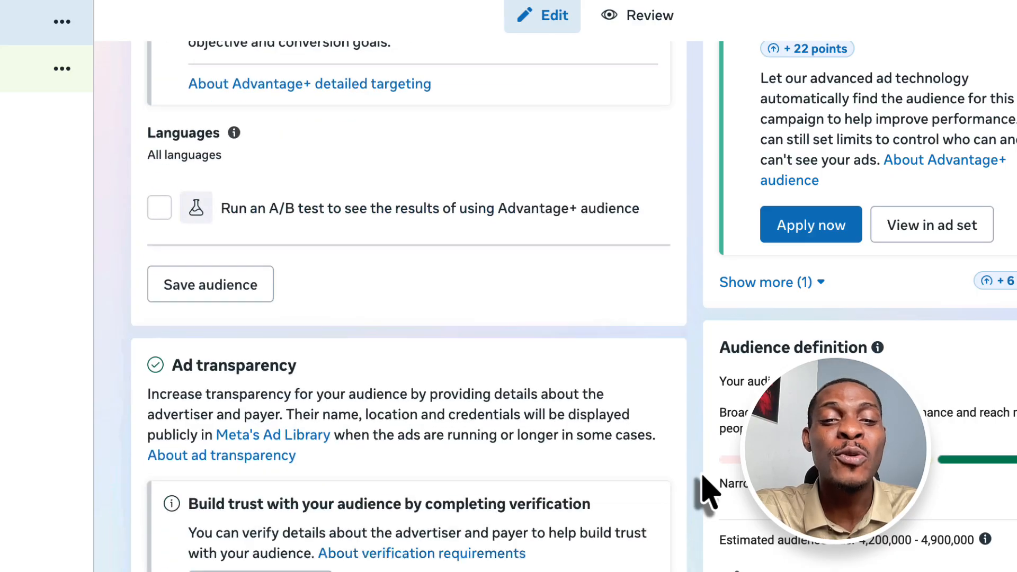
scroll(703, 475, down, 7)
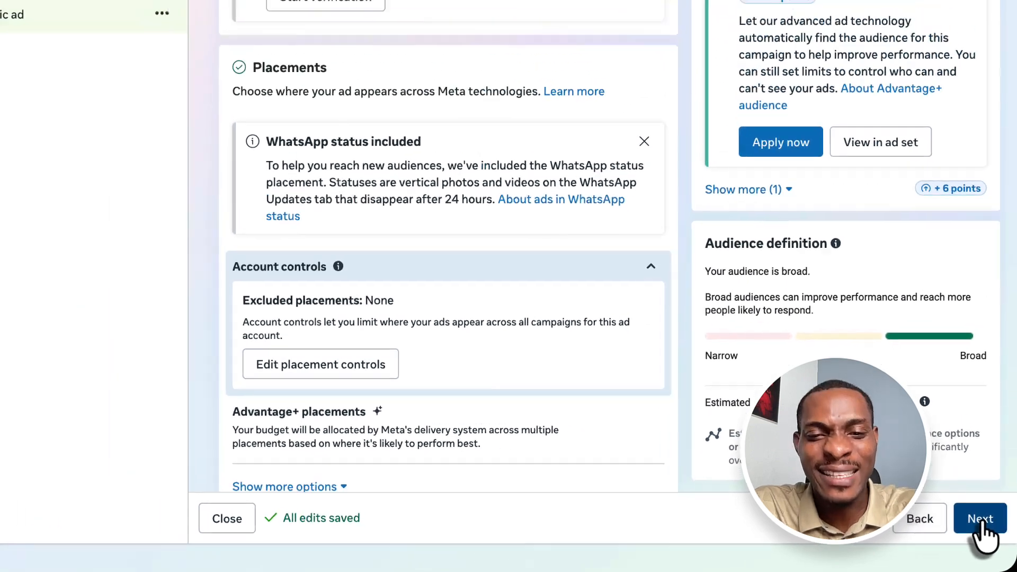
click(980, 520)
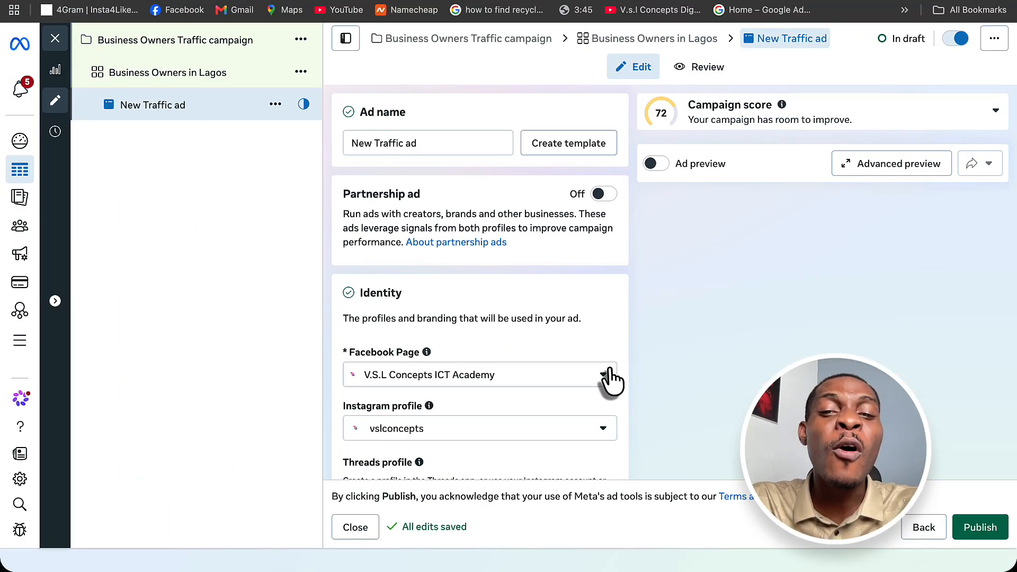
scroll(610, 369, down, 1)
scroll(609, 369, up, 1)
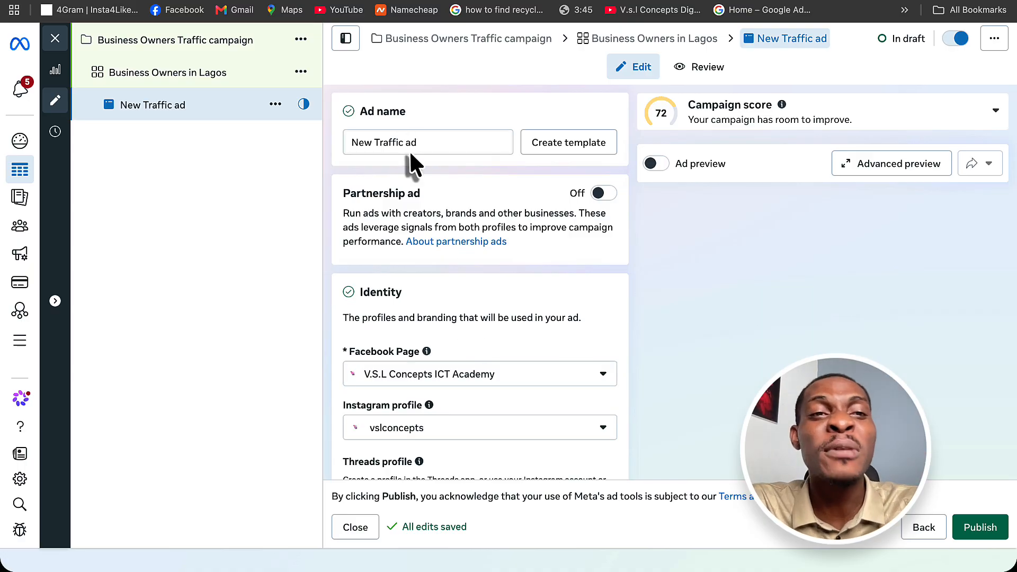
Step: Rename the ad as Image 1
double_click(440, 144)
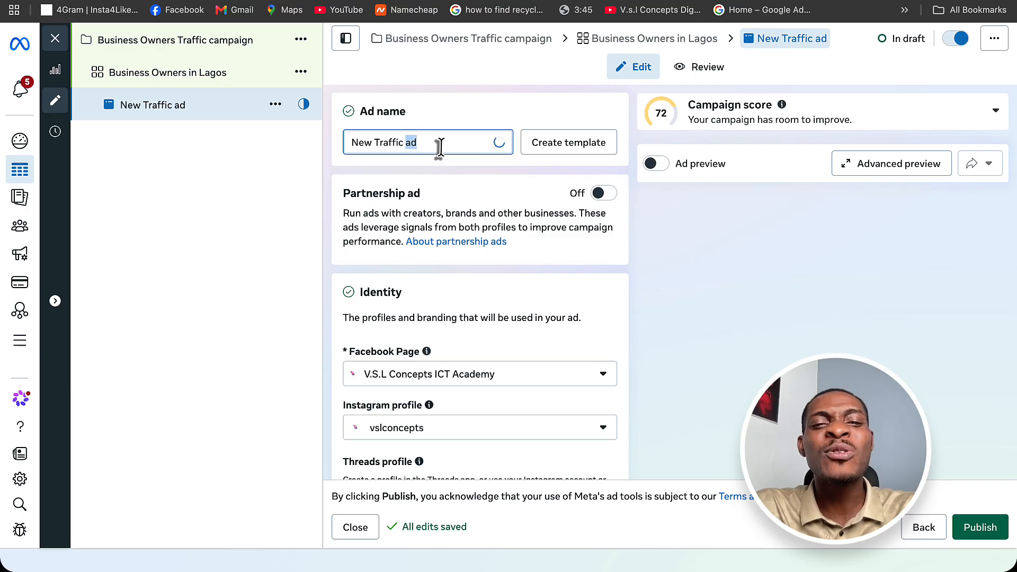
text(Ima)
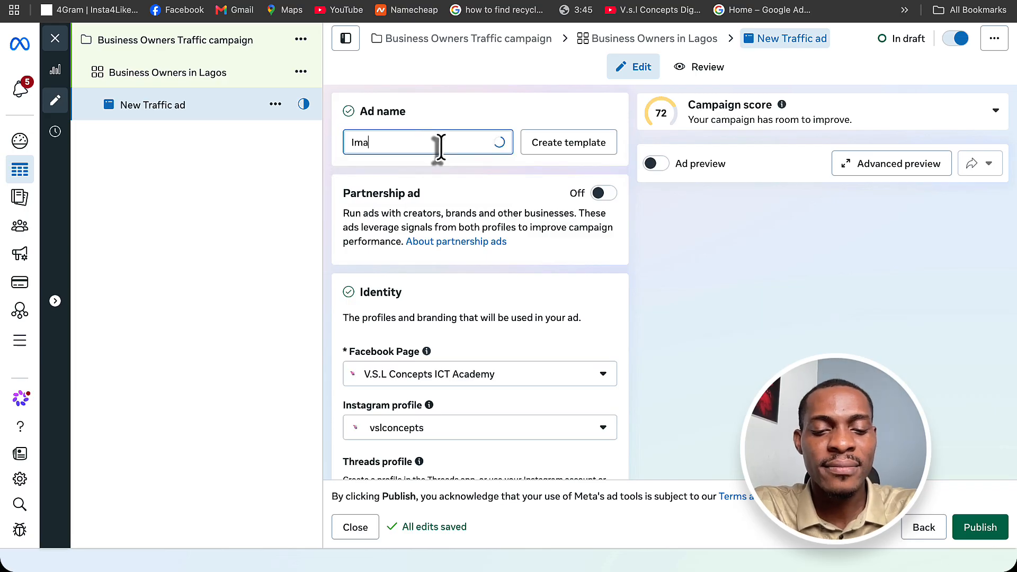
text(ge 1)
click(281, 197)
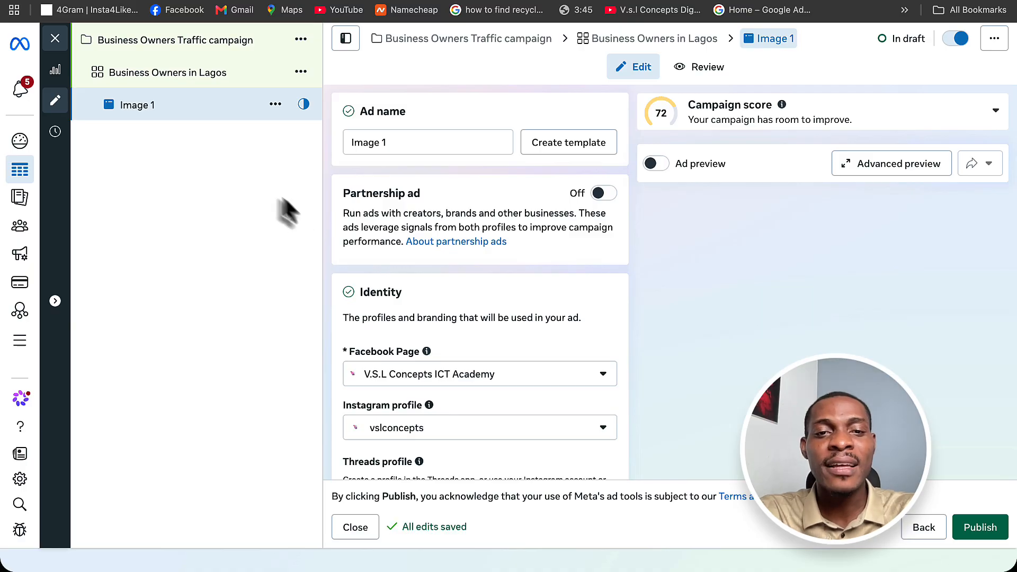
Step: Review the ad's identity profiles, the ad setup choices and the creative format options
scroll(386, 259, down, 3)
scroll(390, 265, down, 2)
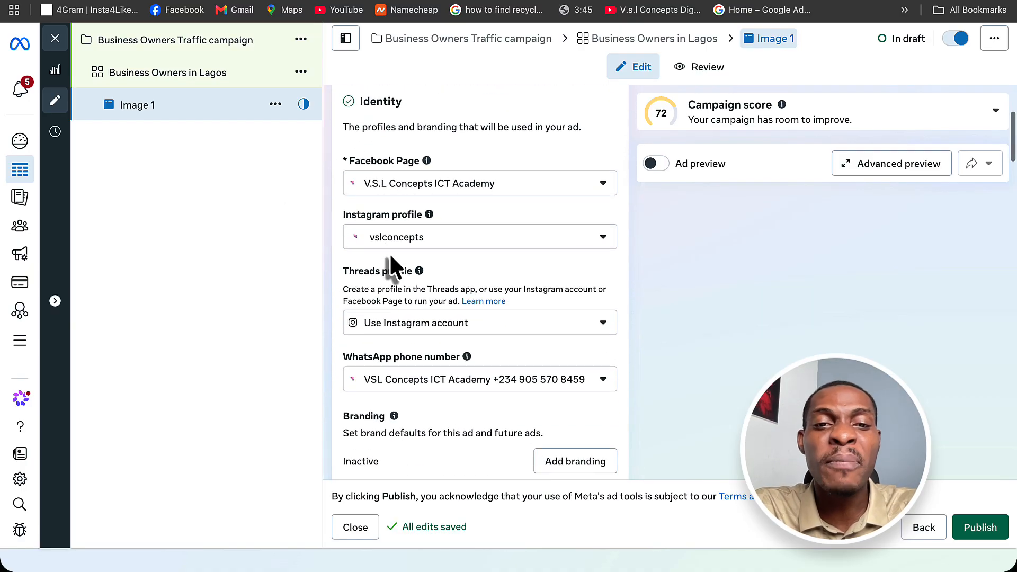
scroll(482, 233, down, 1)
scroll(482, 233, down, 3)
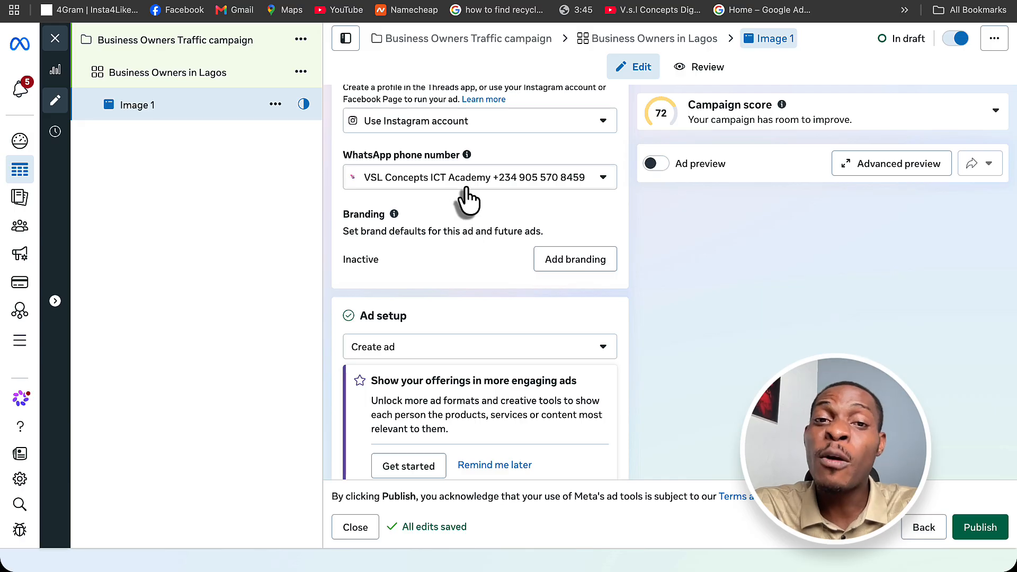
scroll(477, 203, down, 4)
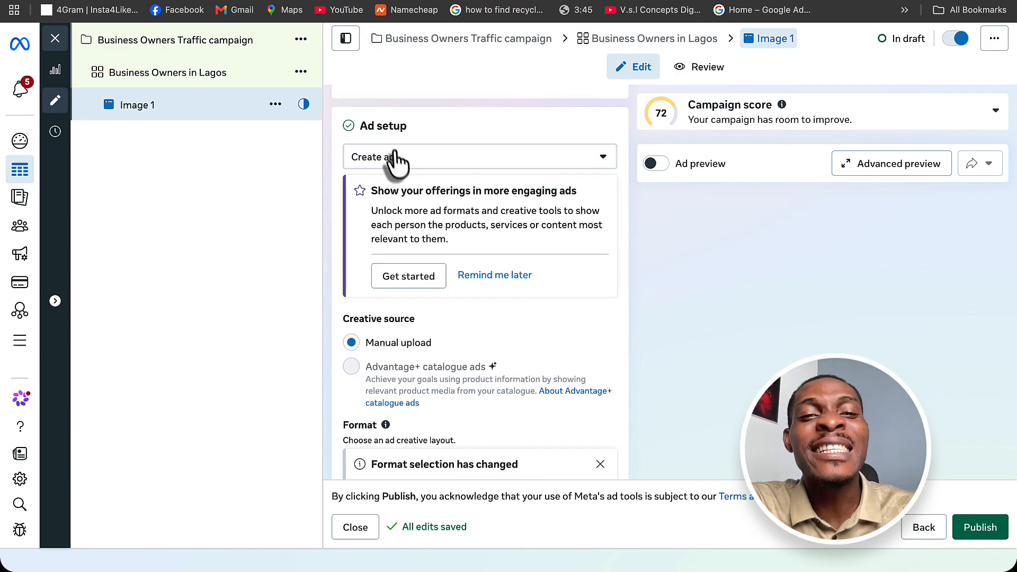
click(402, 159)
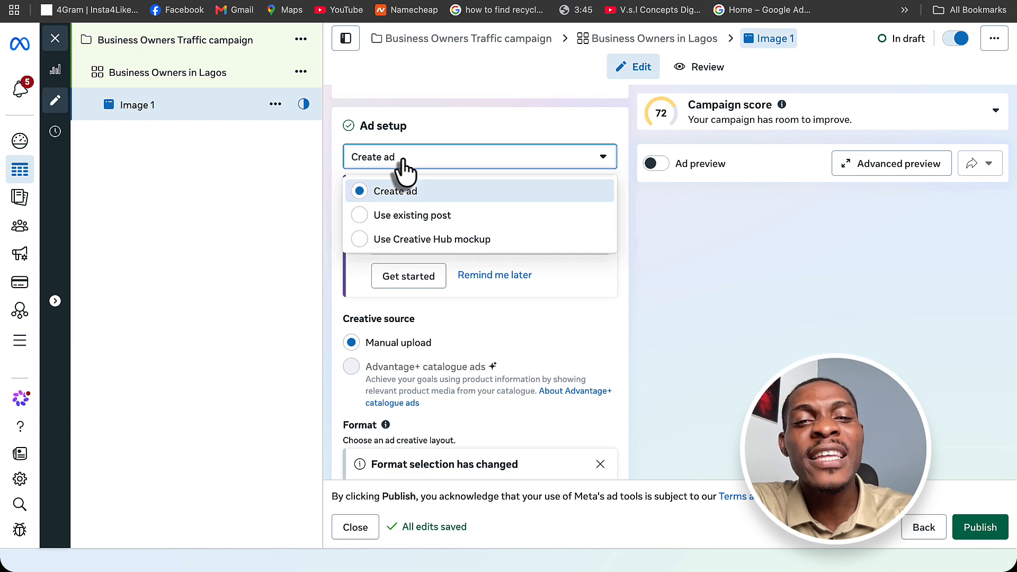
click(402, 159)
scroll(404, 159, down, 6)
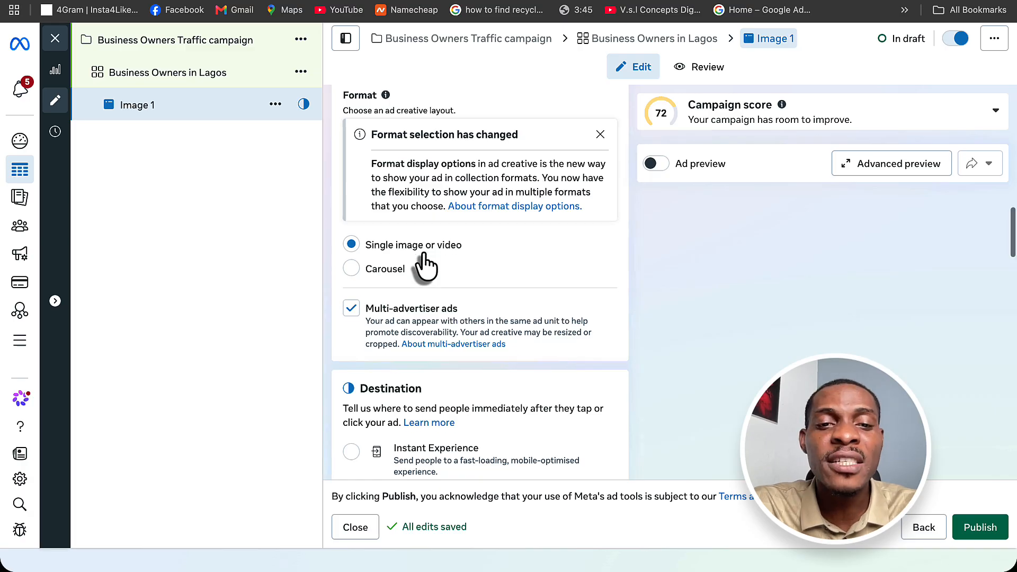
Step: Set the ad destination's website URL to the copied vslconcepts.com blog post link on five digital marketing strategies
scroll(424, 259, down, 3)
scroll(423, 251, down, 2)
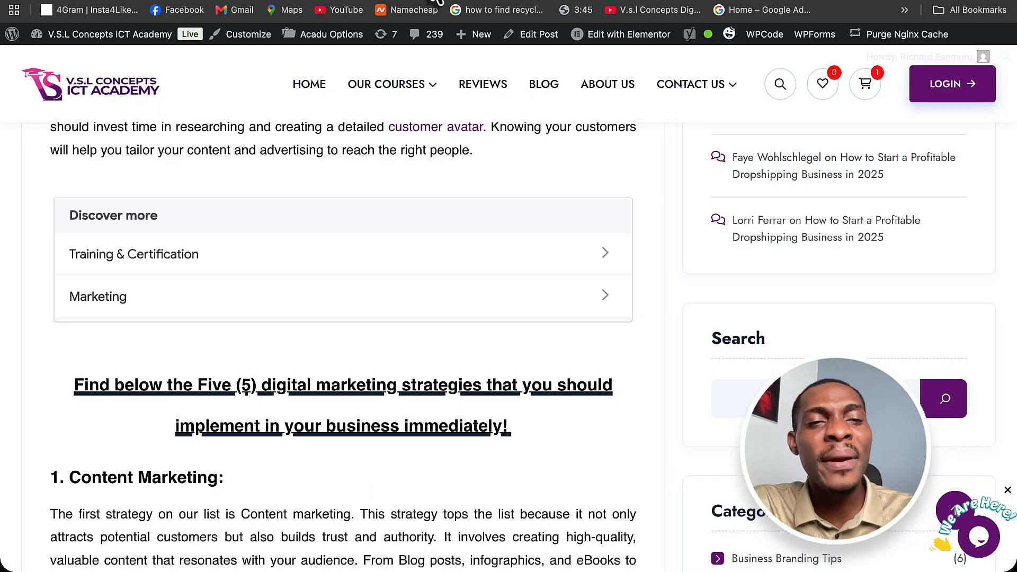
mouse_move(435, 1)
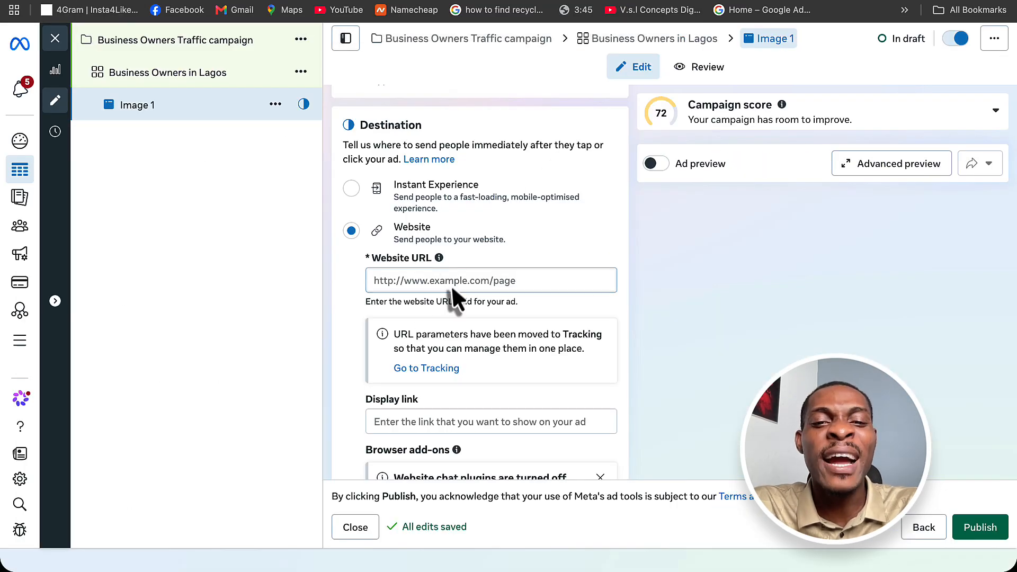
click(449, 284)
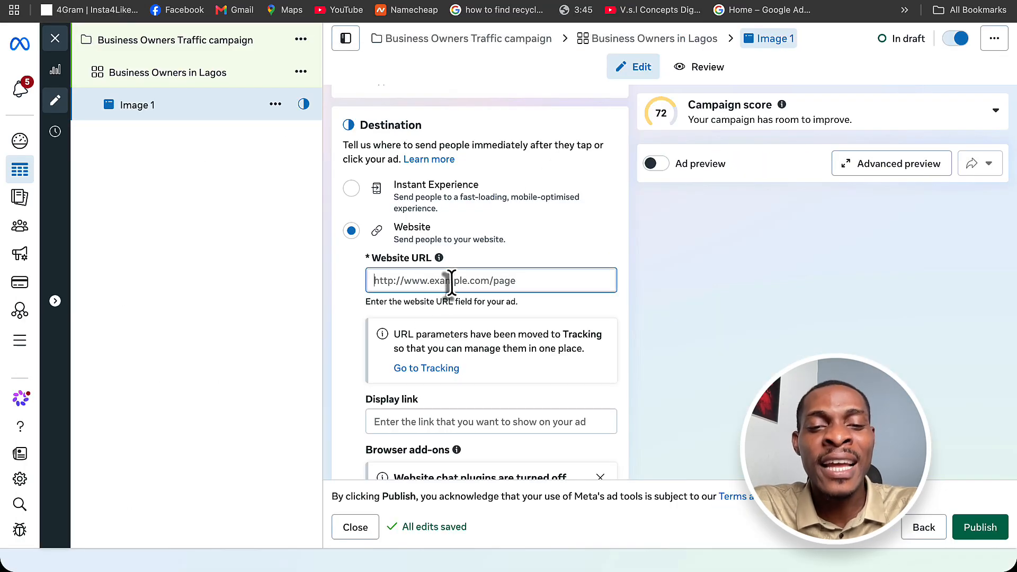
key(ctrl+v)
click(356, 311)
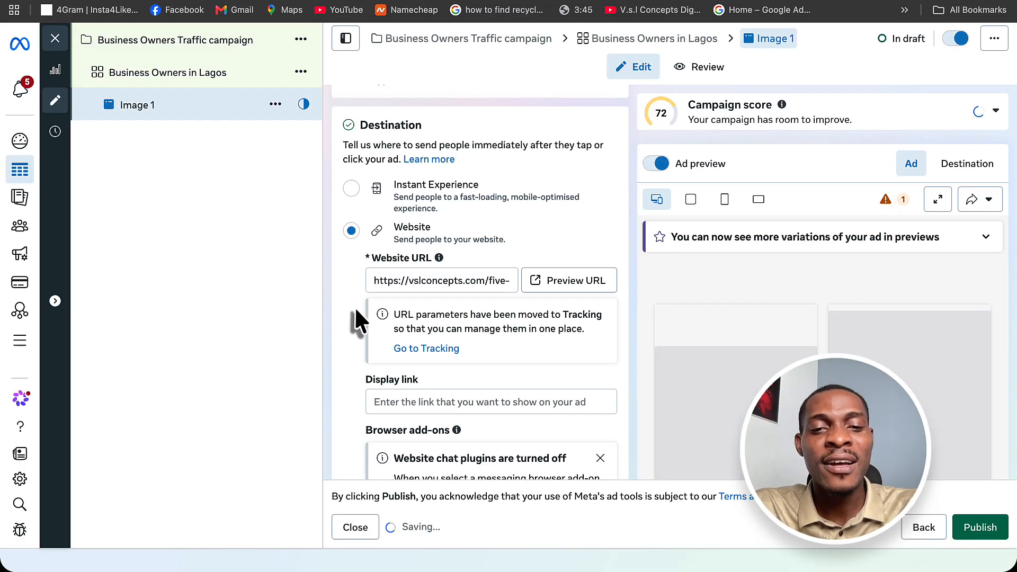
Step: Set the website destination's browser add-on to None
scroll(355, 313, down, 3)
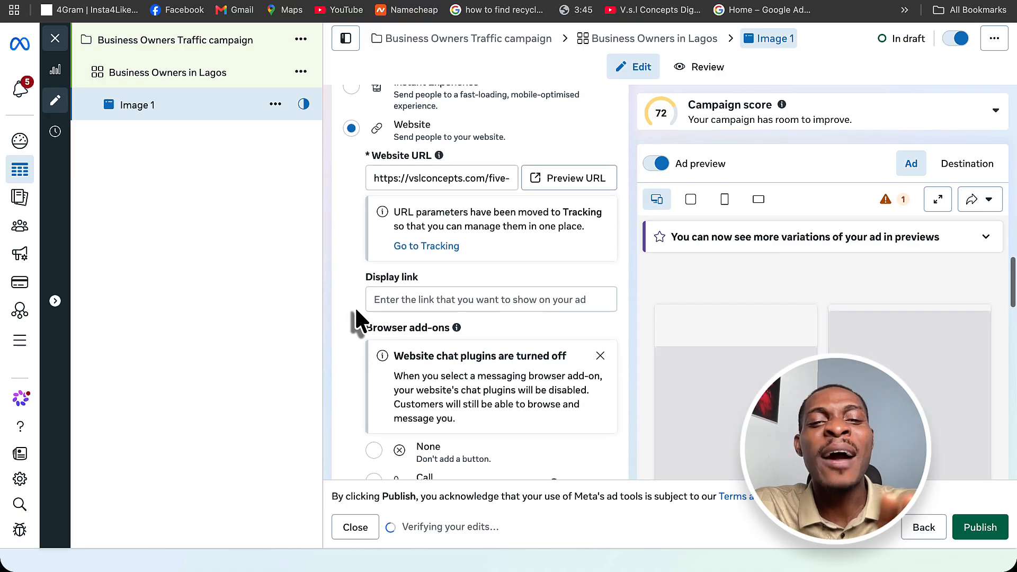
scroll(356, 313, down, 3)
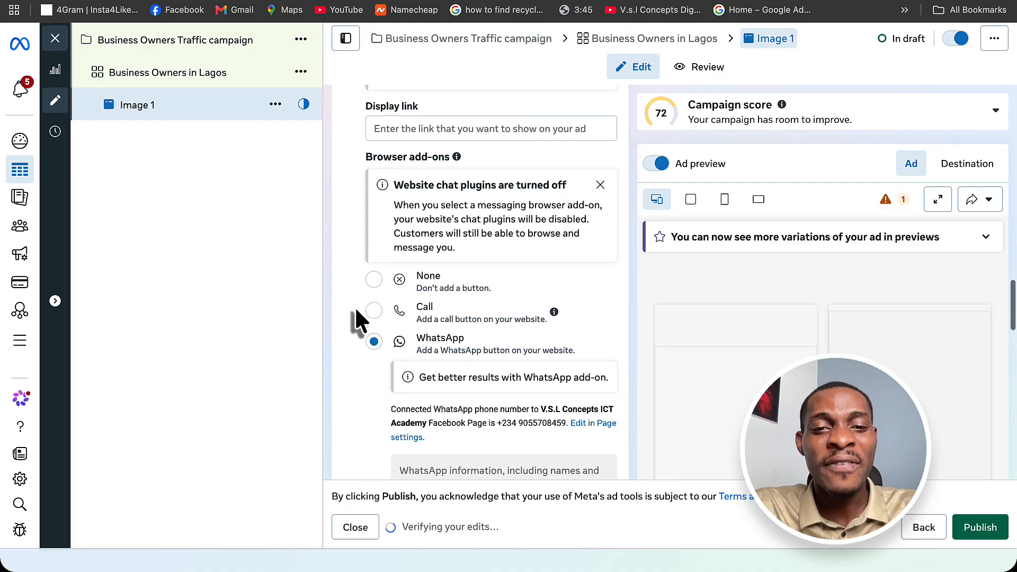
scroll(356, 309, up, 2)
scroll(356, 309, down, 1)
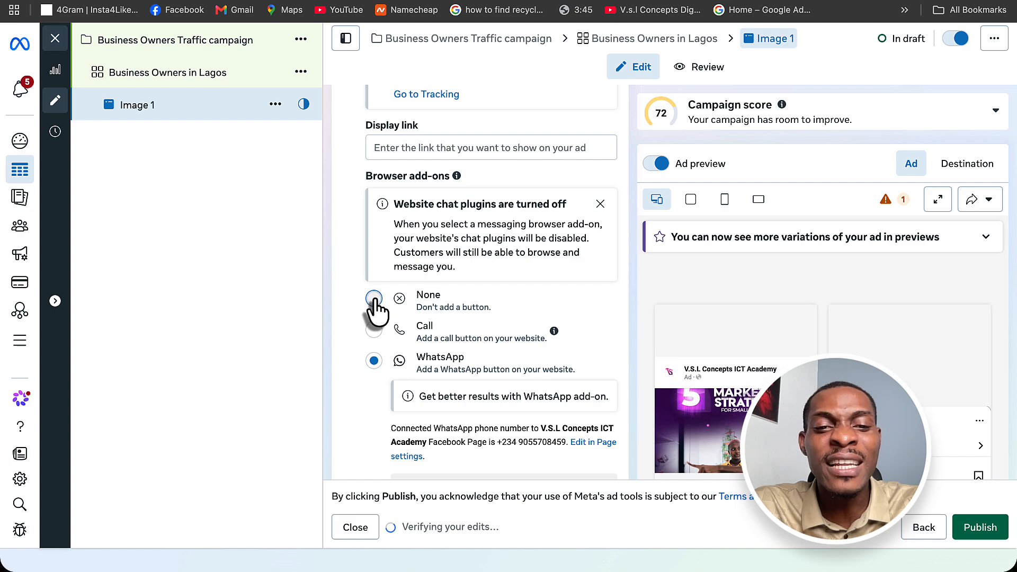
click(374, 299)
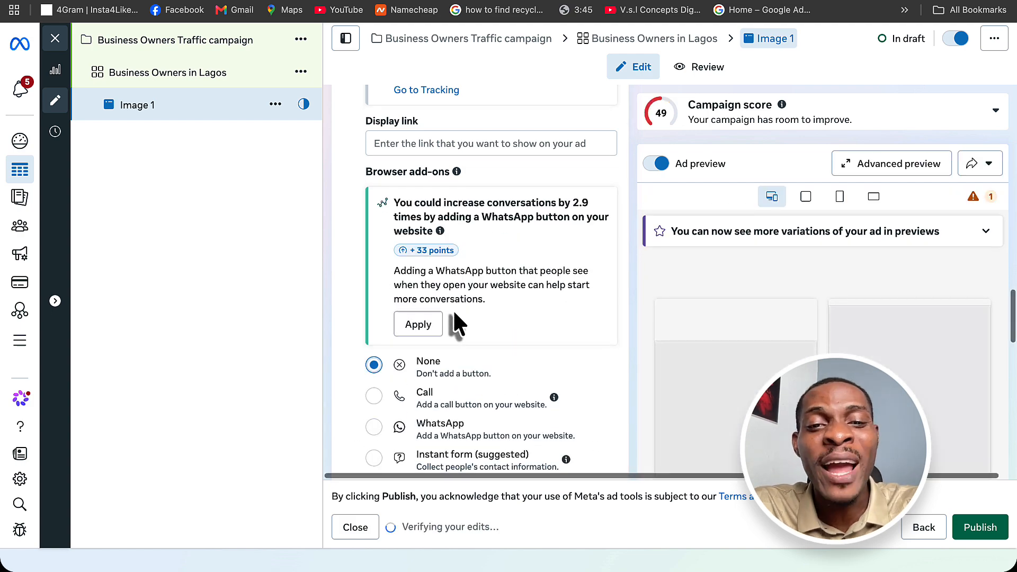
Step: Start setting up the ad creative as an image ad and continue to media selection with branding and site links off
scroll(453, 316, down, 7)
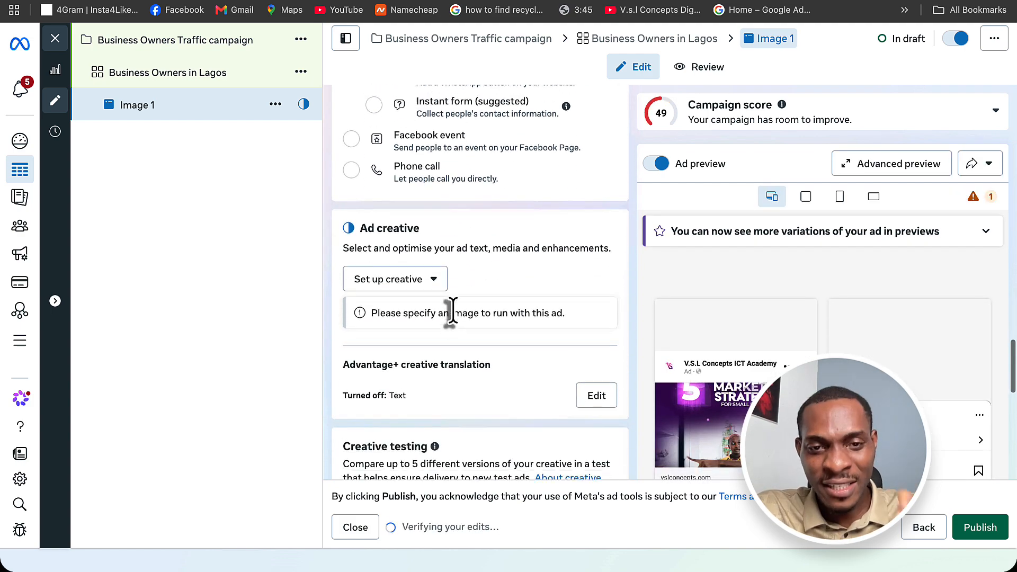
scroll(324, 284, down, 1)
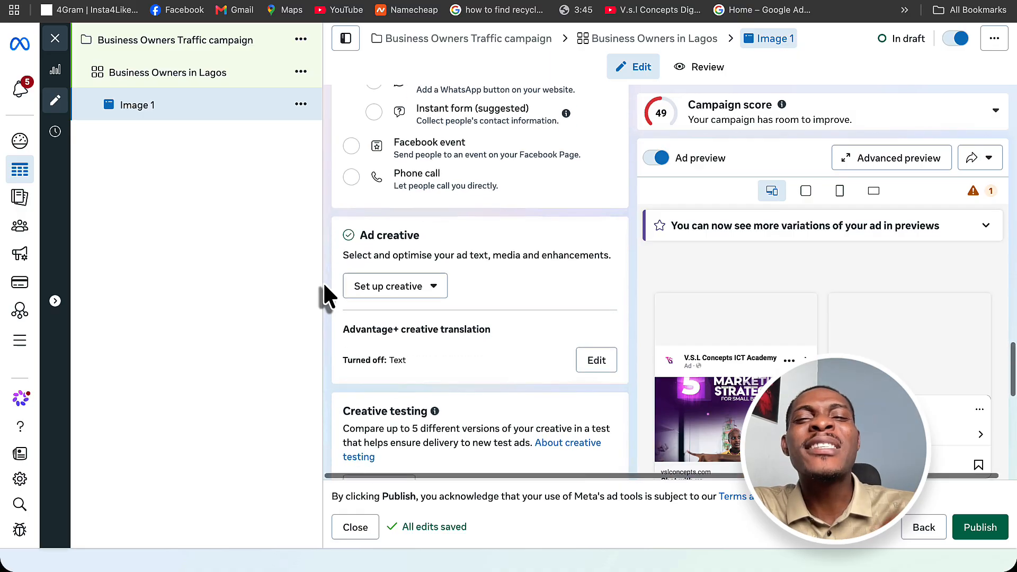
scroll(324, 285, down, 1)
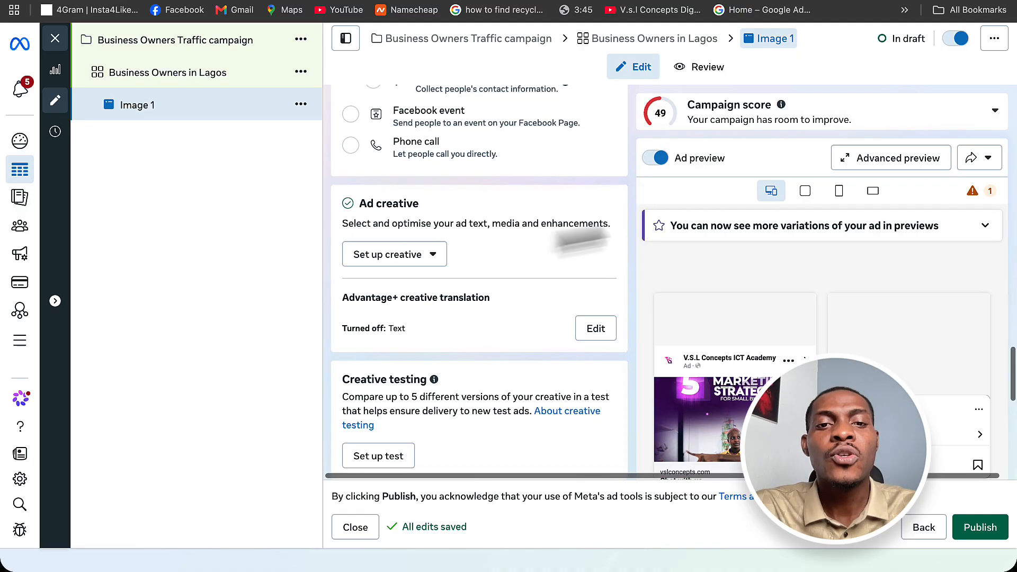
click(431, 259)
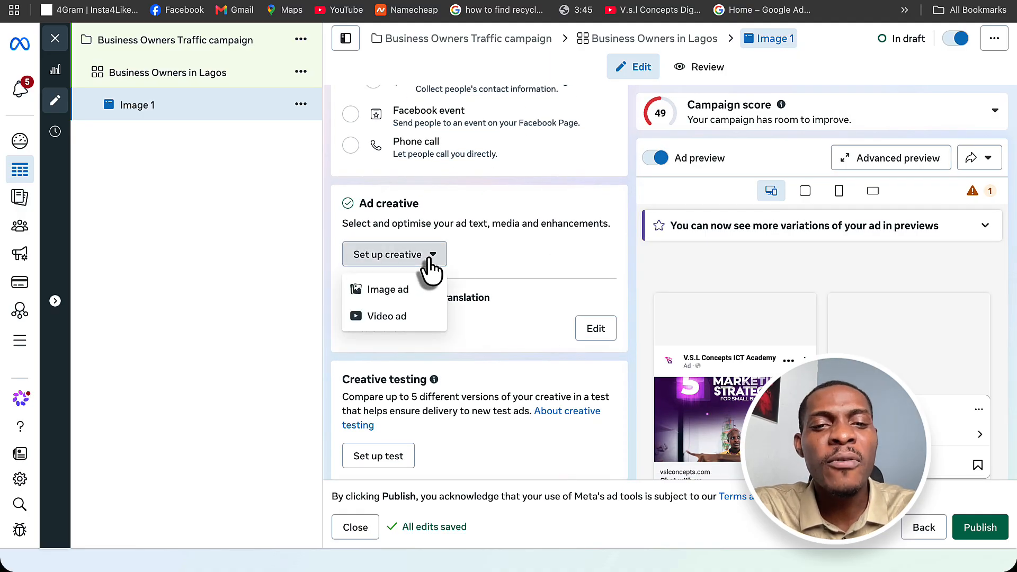
click(394, 290)
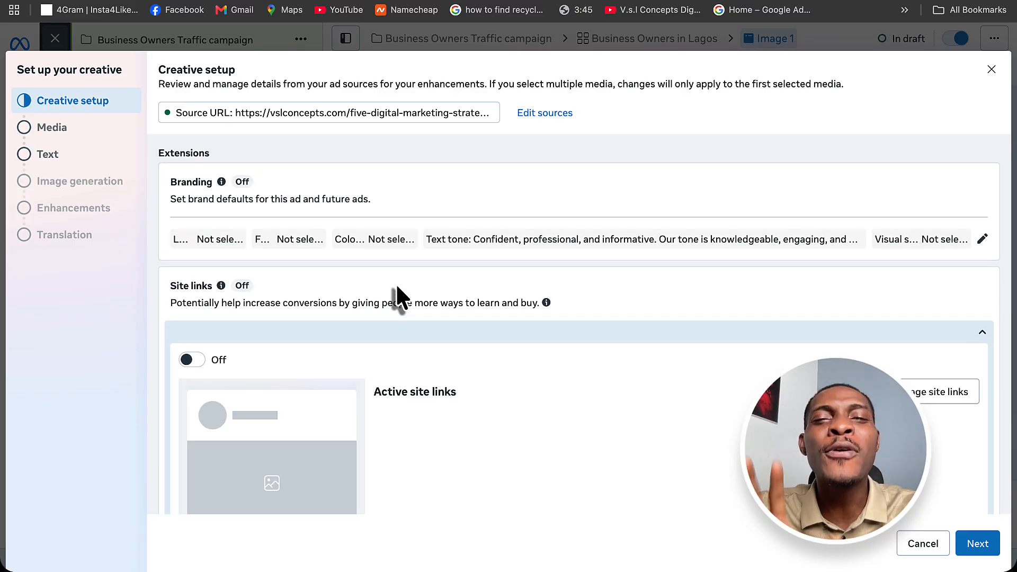
scroll(397, 289, down, 2)
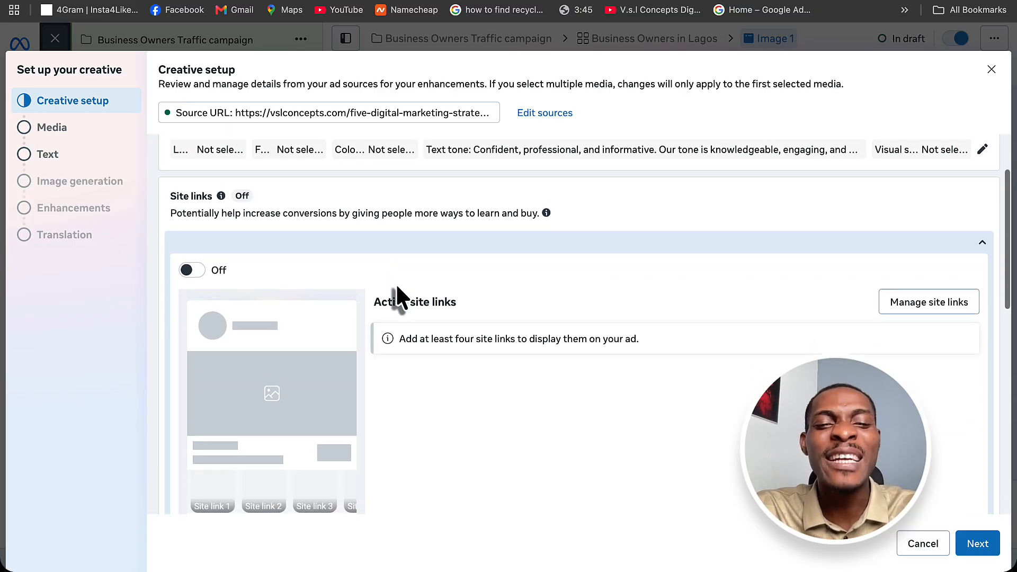
click(978, 550)
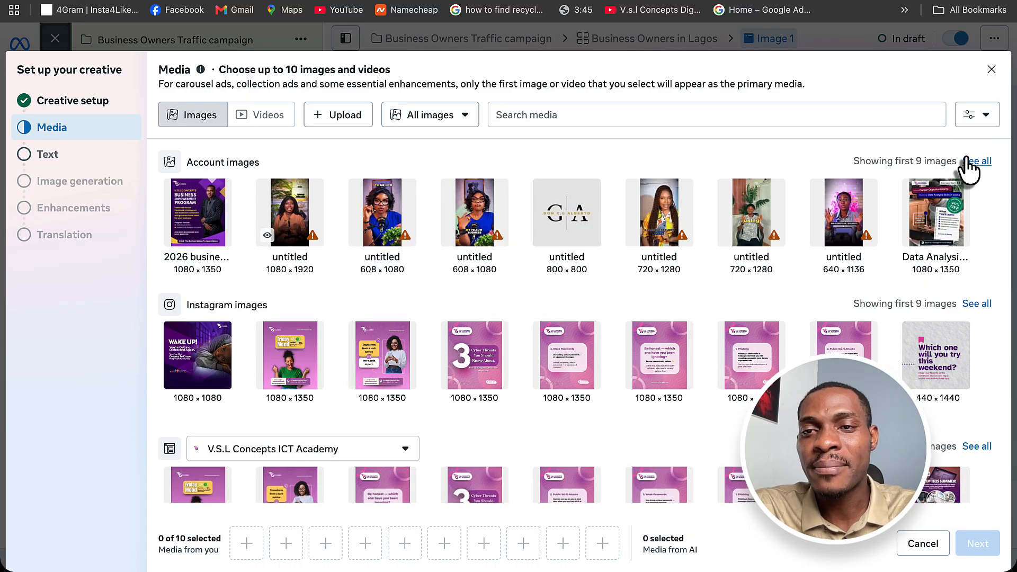
Step: Upload DIGITAL-MARKETING-STRATEGY-.webp from the Desktop as the ad image and continue to the ad text
click(359, 113)
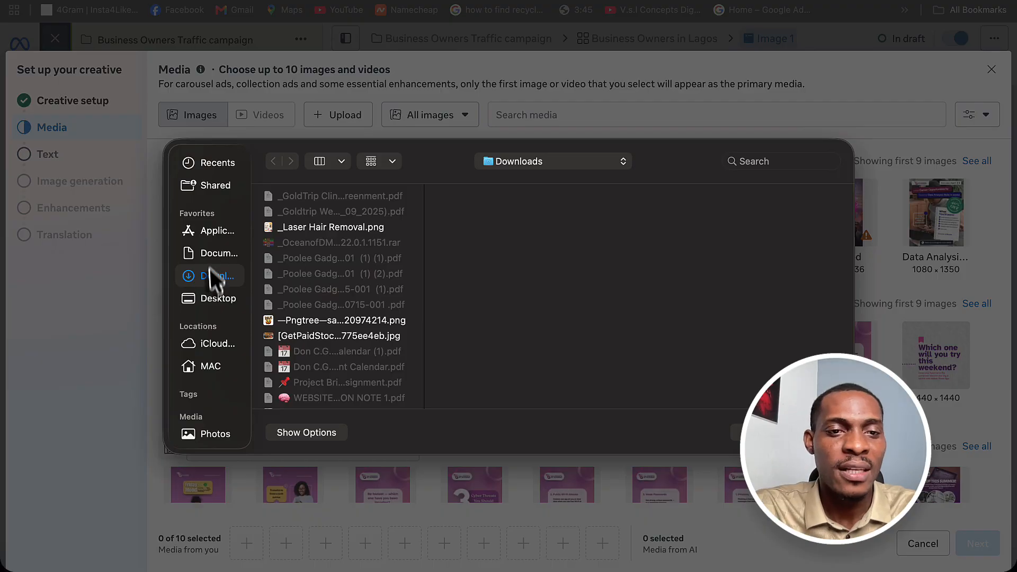
click(214, 300)
key(Down)
key(Down)
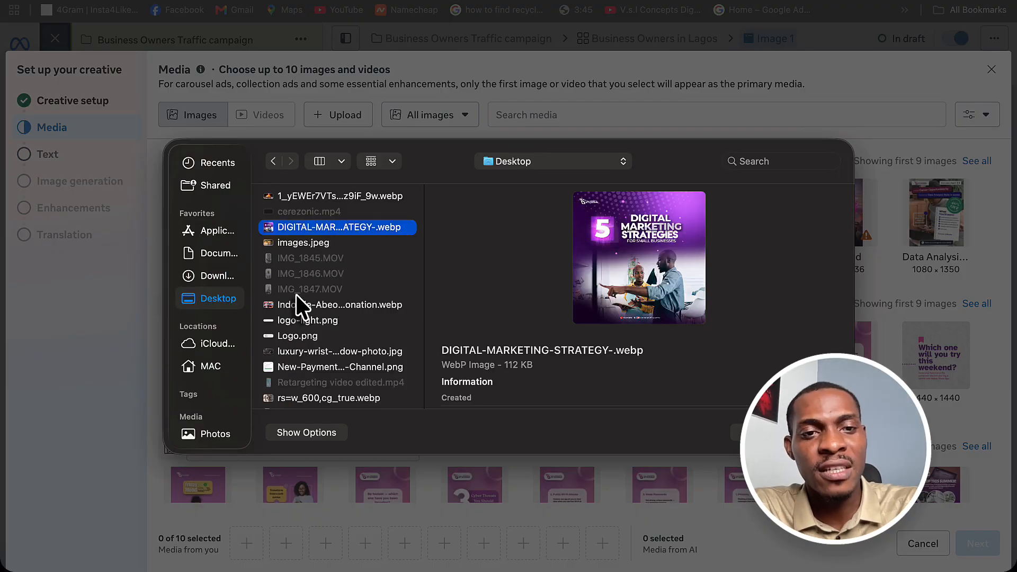
key(Return)
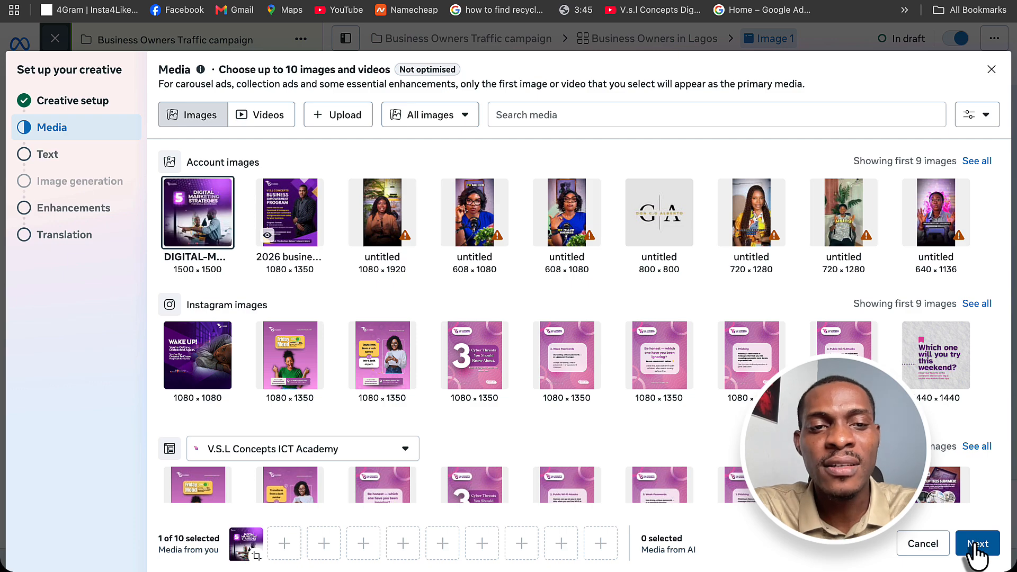
click(973, 548)
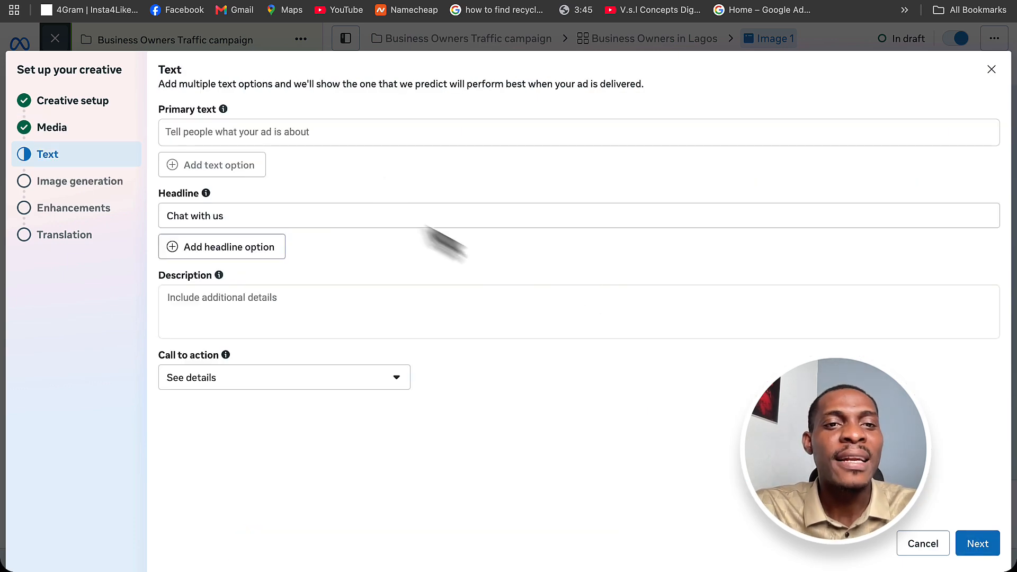
Step: Enter primary text asking business owners struggling to get customers online to read the free blog post's 5 digital marketing strategies on the website
click(384, 138)
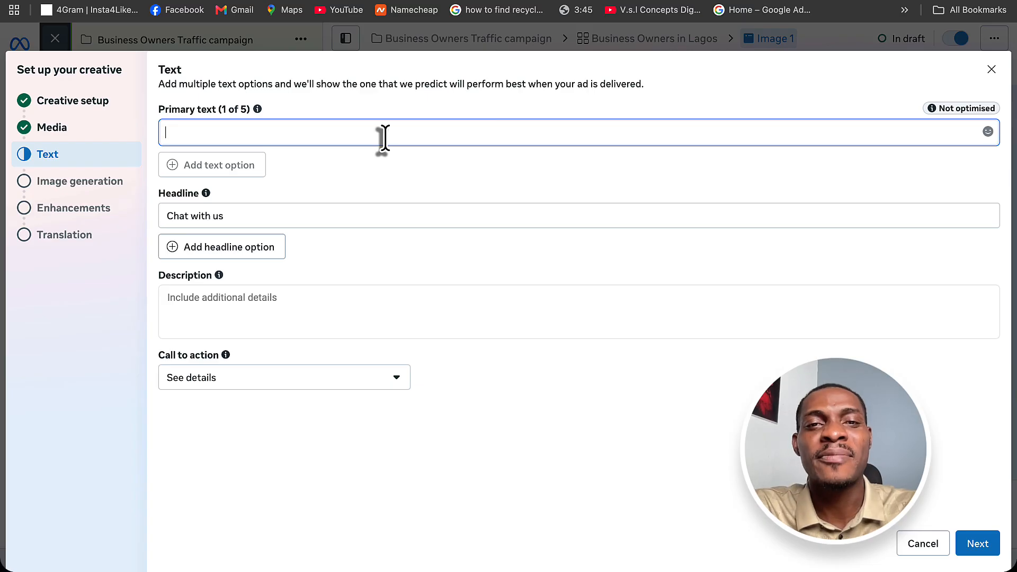
text(Are you a business owner struggling to get customers online?  I just published a free blog post showing 5 powerful digital marketing strategies you can start using immediately to grow your business.  Inside you’ll learn: ✔ How to attract customers using content ✔ How to use social media effectively ✔ How to improve your local visibility ✔ How to build trust online ✔ How to turn customers into referrals  👉 Read the full guide on my website.)
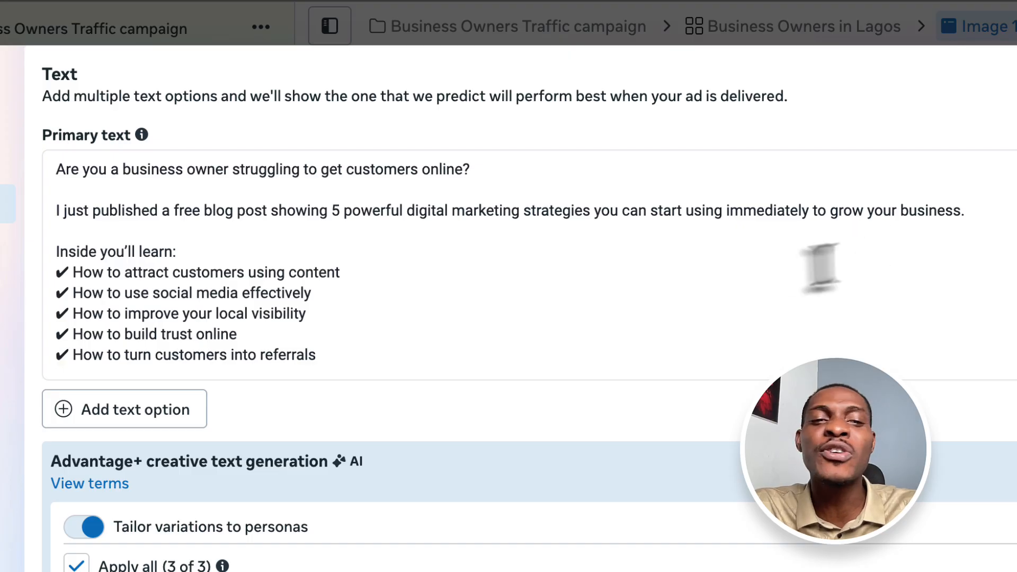
scroll(438, 291, down, 1)
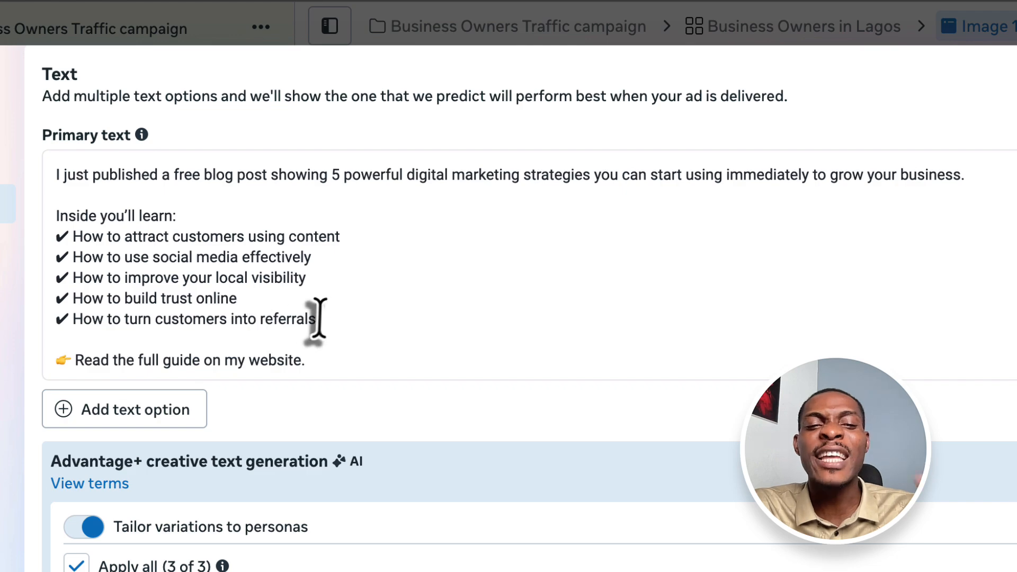
scroll(324, 323, down, 1)
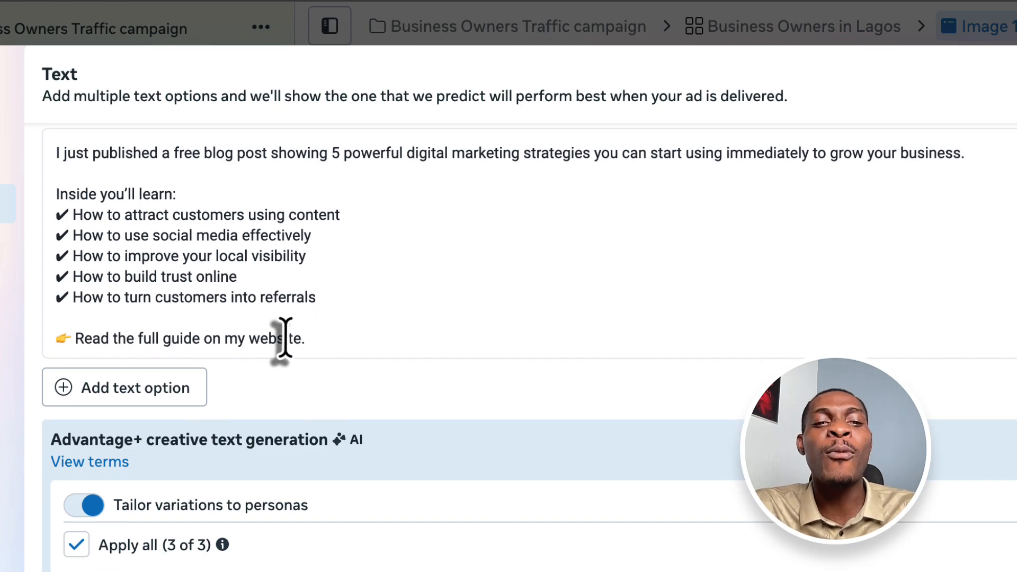
Step: Replace the ad's headline with "5 Digital Marketing Strategies for Business Growth"
scroll(91, 511, down, 5)
scroll(63, 528, down, 5)
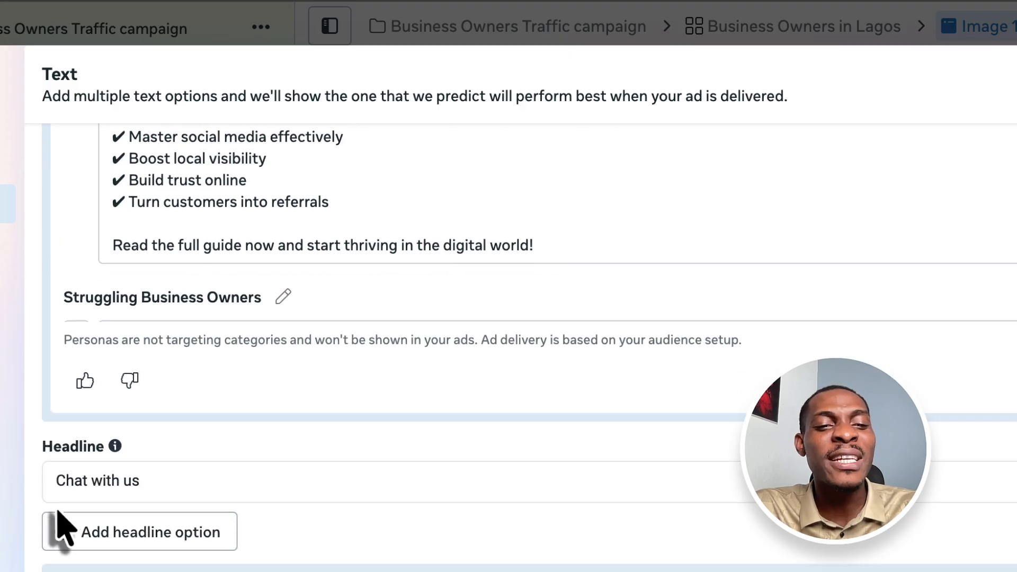
scroll(61, 529, down, 5)
click(142, 338)
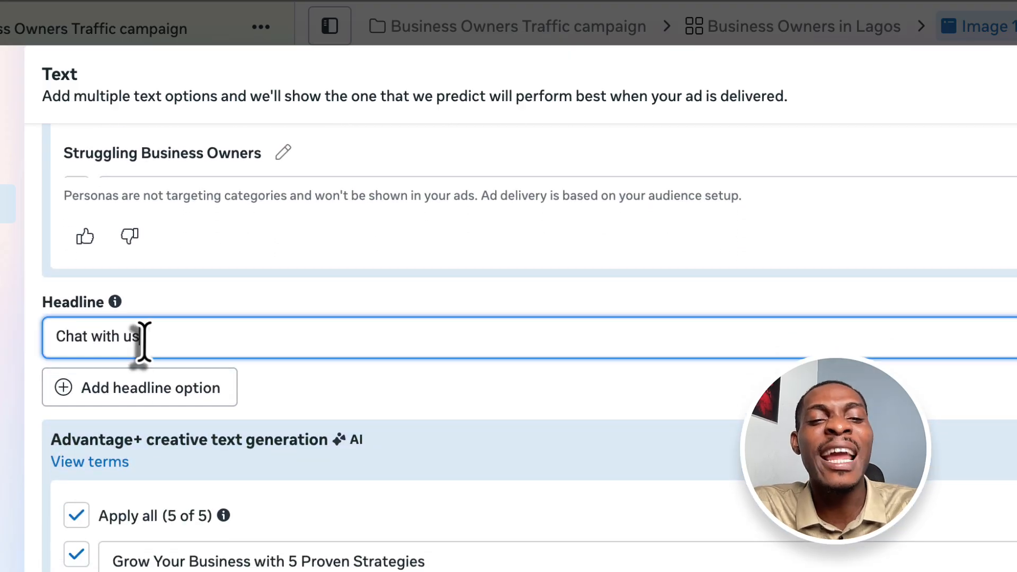
key(ctrl+a)
text(5 Digital Marketing Strategies for Business Growth)
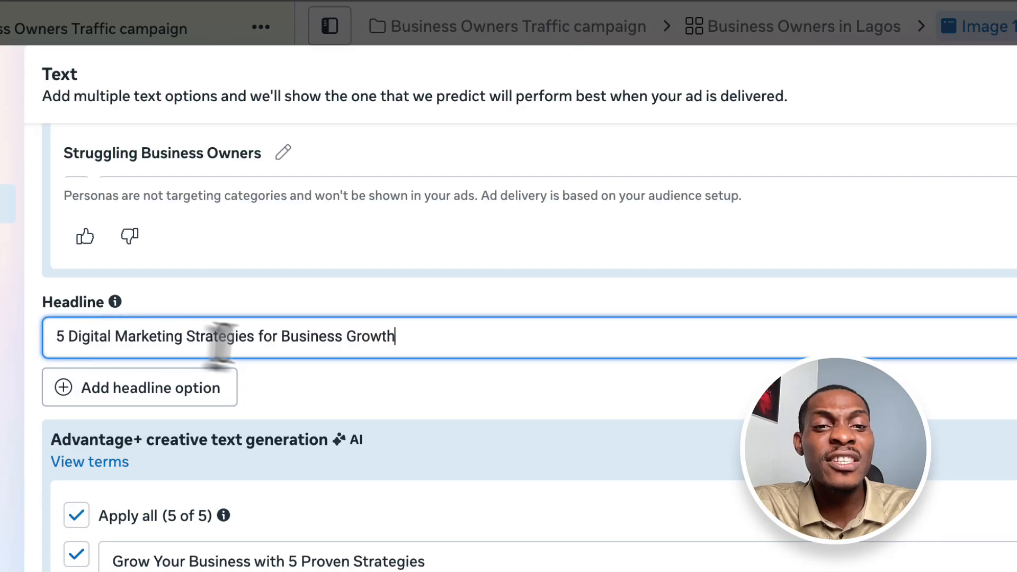
scroll(365, 391, down, 6)
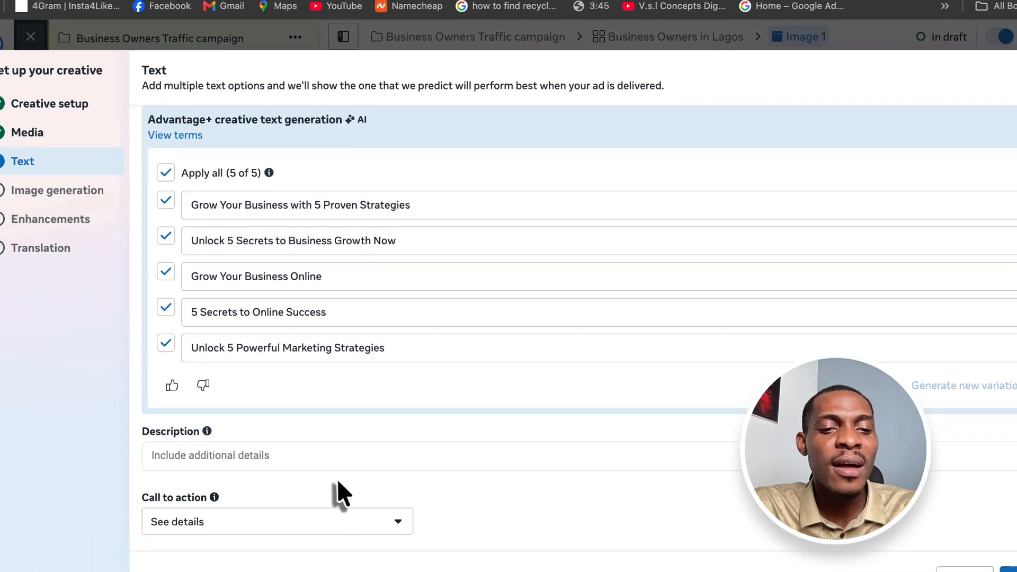
Step: Set the ad's call to action to Learn more and continue to AI image generation
click(335, 524)
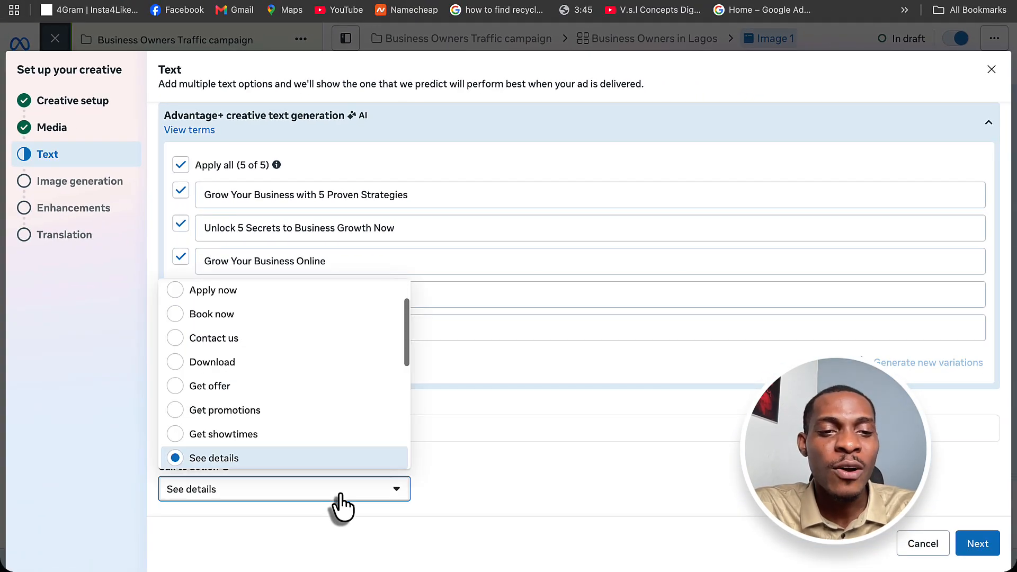
scroll(318, 371, up, 2)
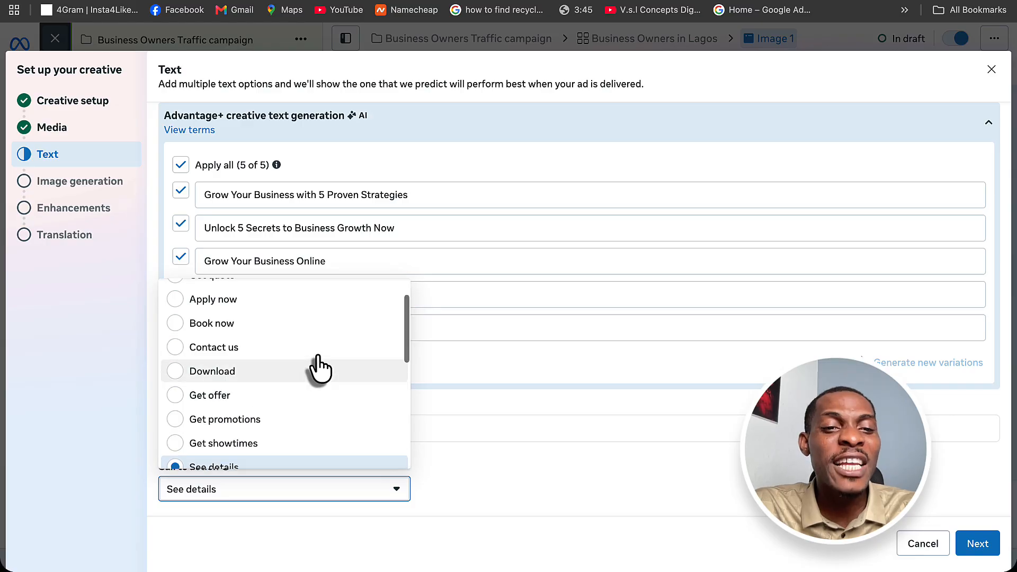
scroll(318, 366, down, 4)
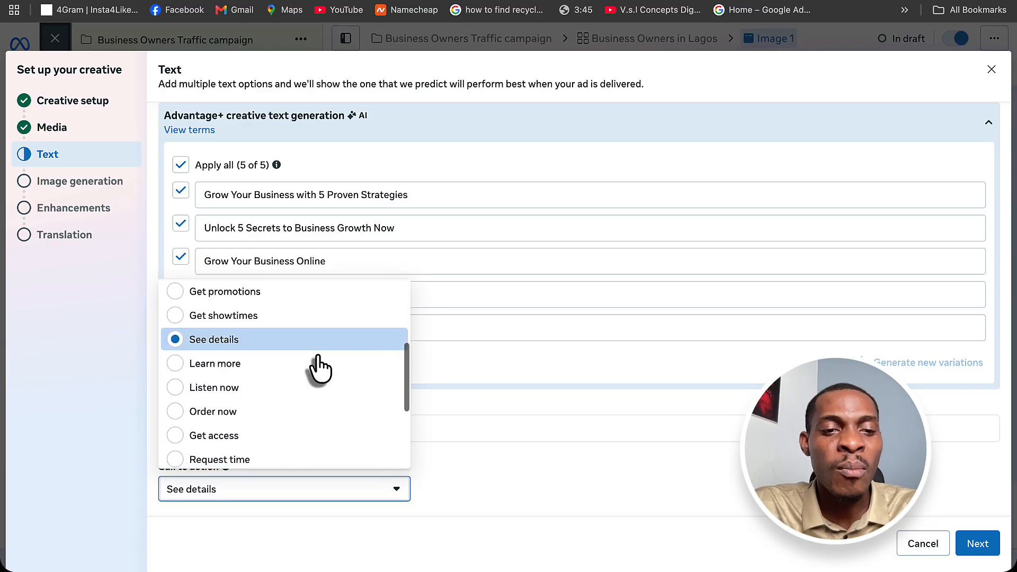
click(270, 356)
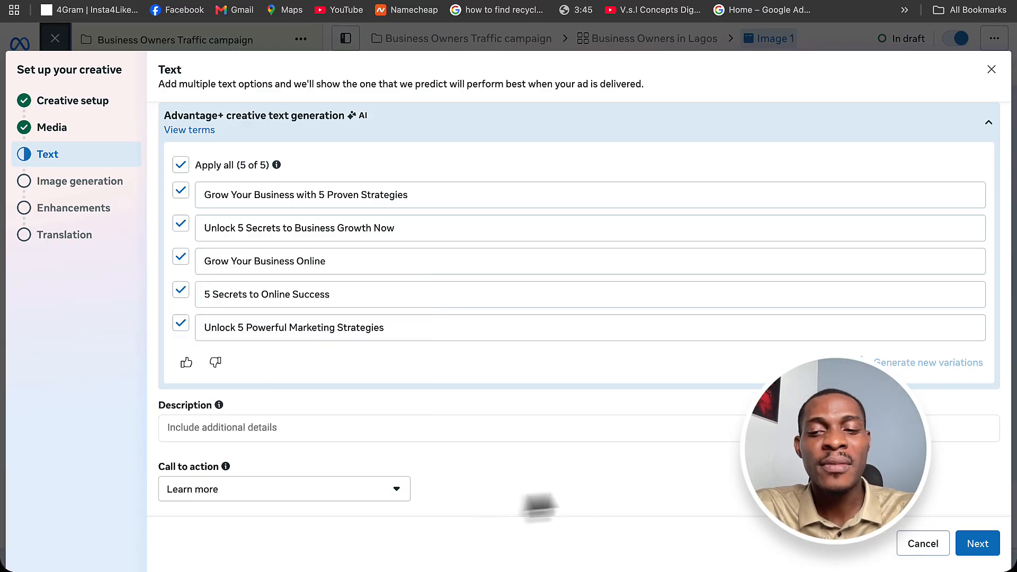
click(973, 545)
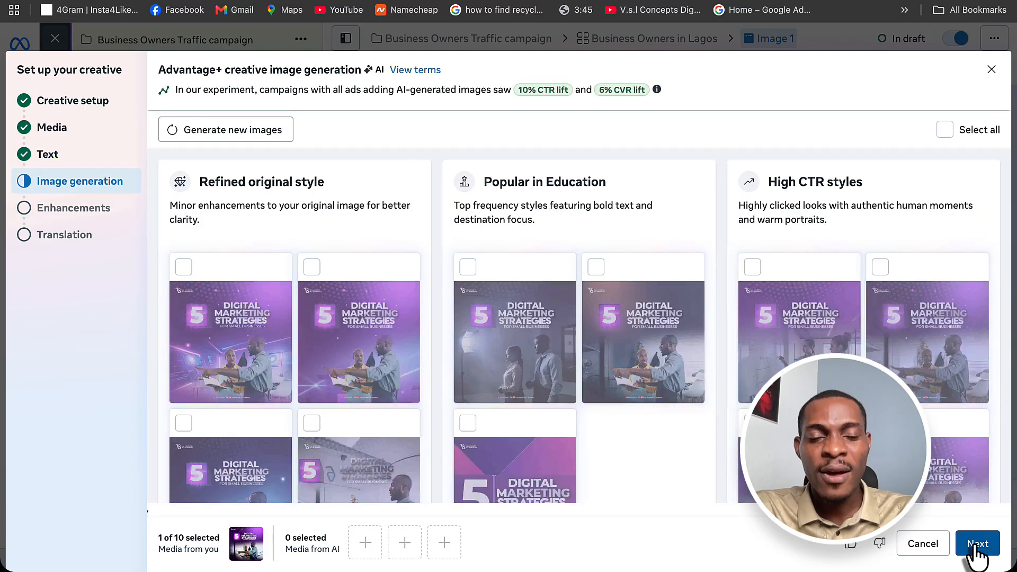
Step: Continue without selecting any AI-generated images, keep the default enhancements and translations for all languages, and finish the creative setup
click(976, 545)
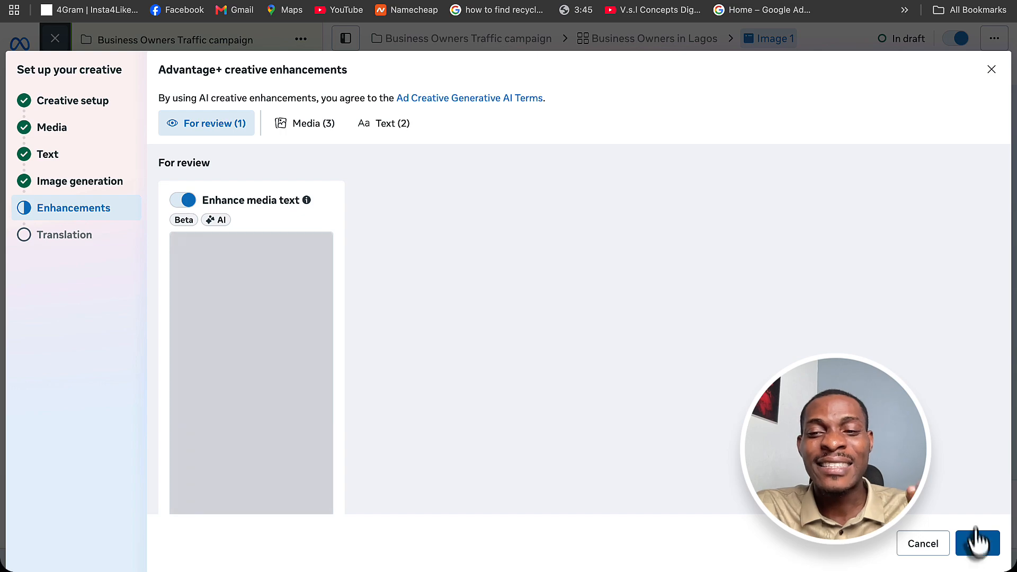
click(978, 545)
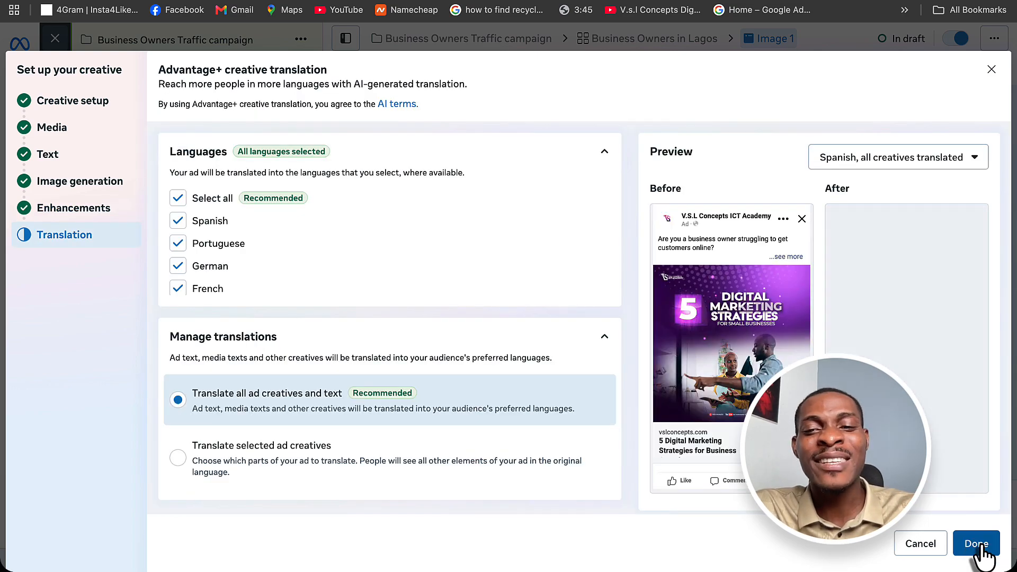
click(976, 544)
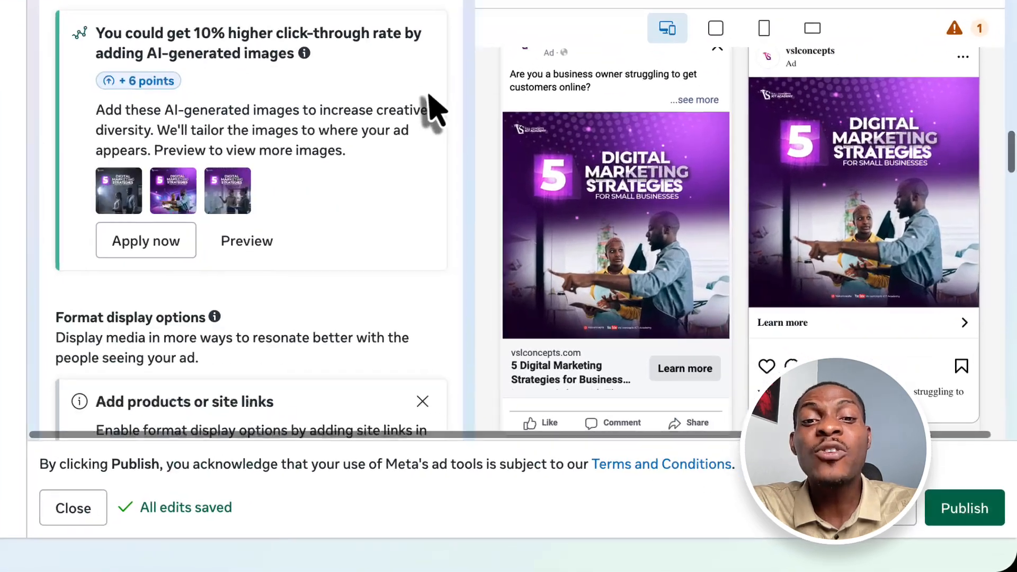
Step: Replace the ad's headline with "Free Guide: How to Get More Customers Online"
scroll(414, 96, down, 10)
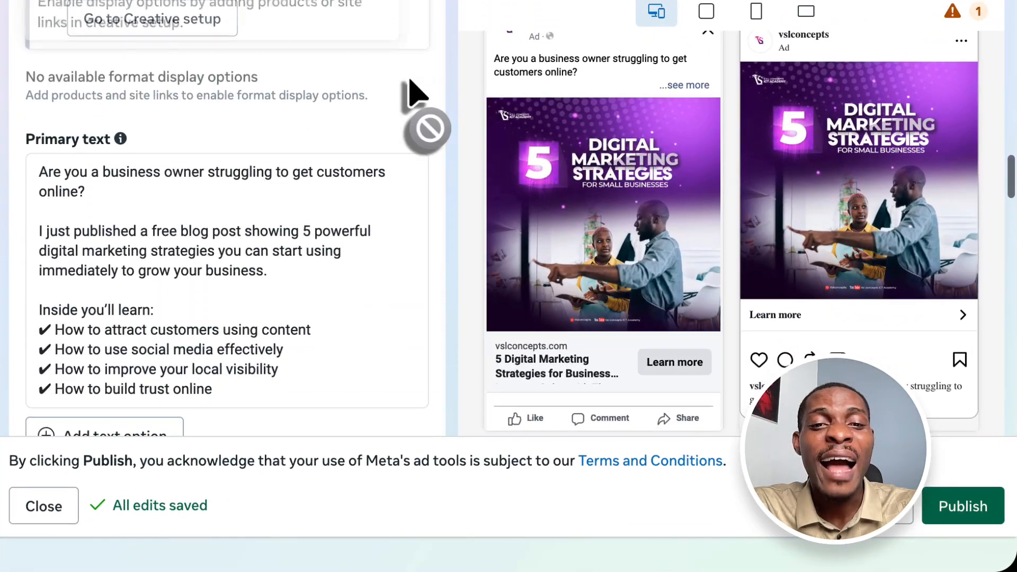
scroll(414, 94, down, 10)
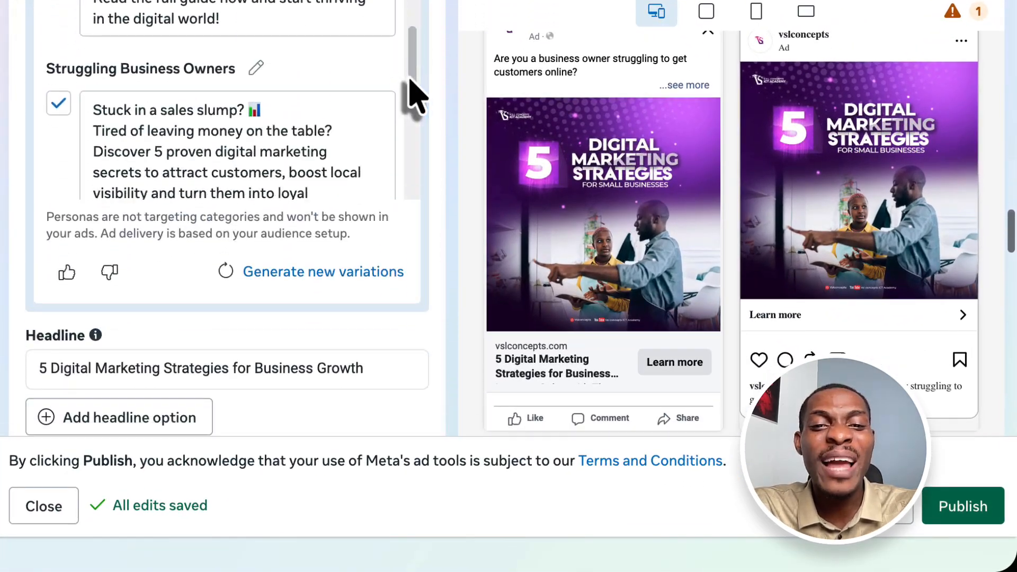
scroll(414, 96, down, 3)
scroll(408, 233, down, 5)
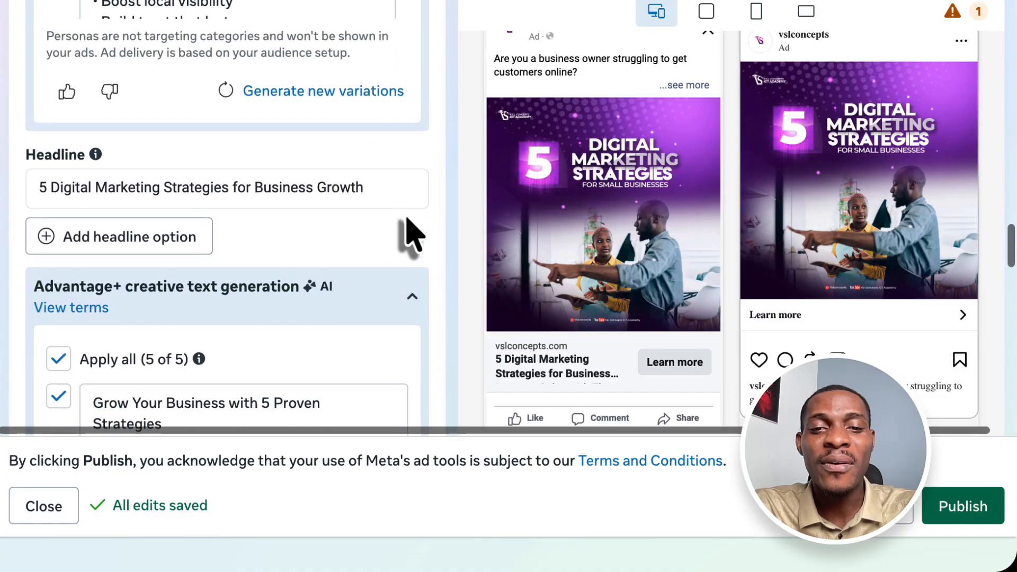
click(369, 191)
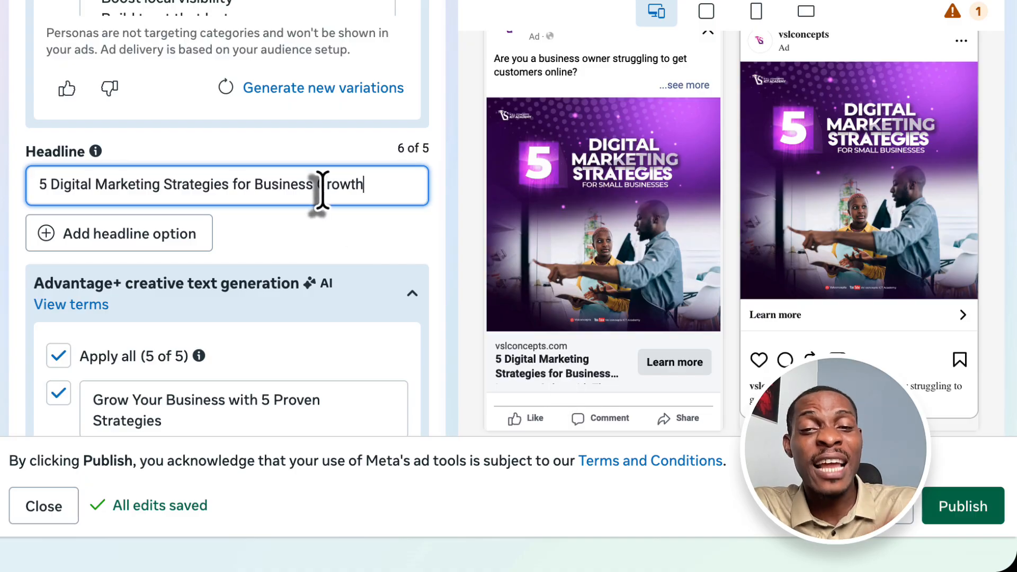
triple_click(271, 190)
text(Free Guide: How to Get More Customers Online)
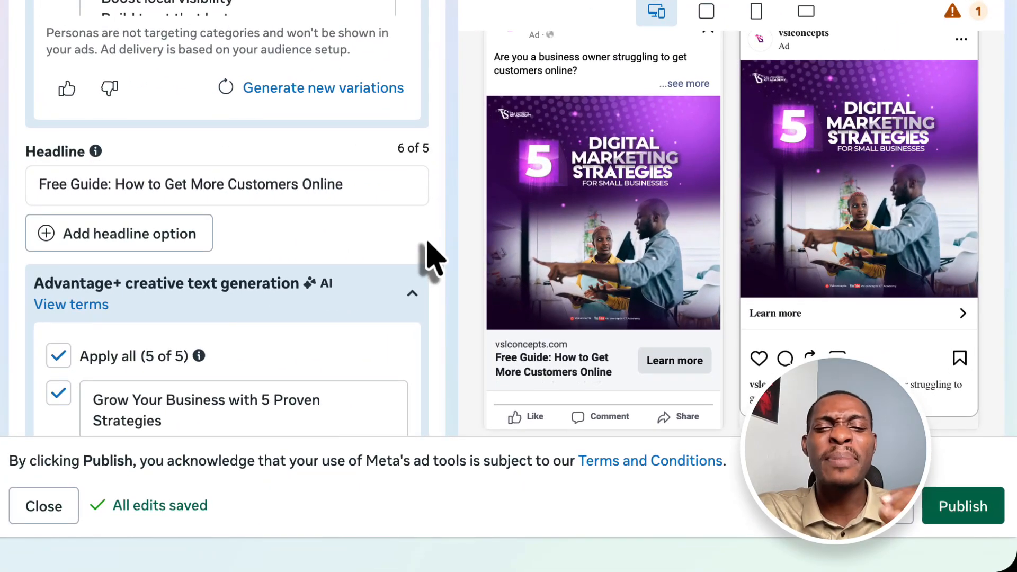
Step: Turn on website events tracking for the ad and publish the campaign
scroll(431, 257, down, 15)
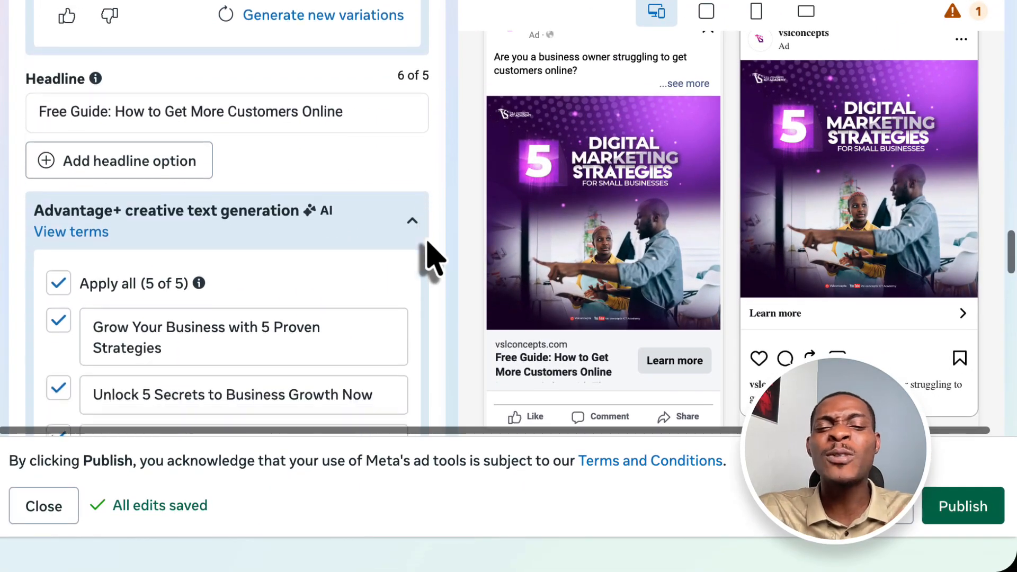
scroll(431, 257, down, 16)
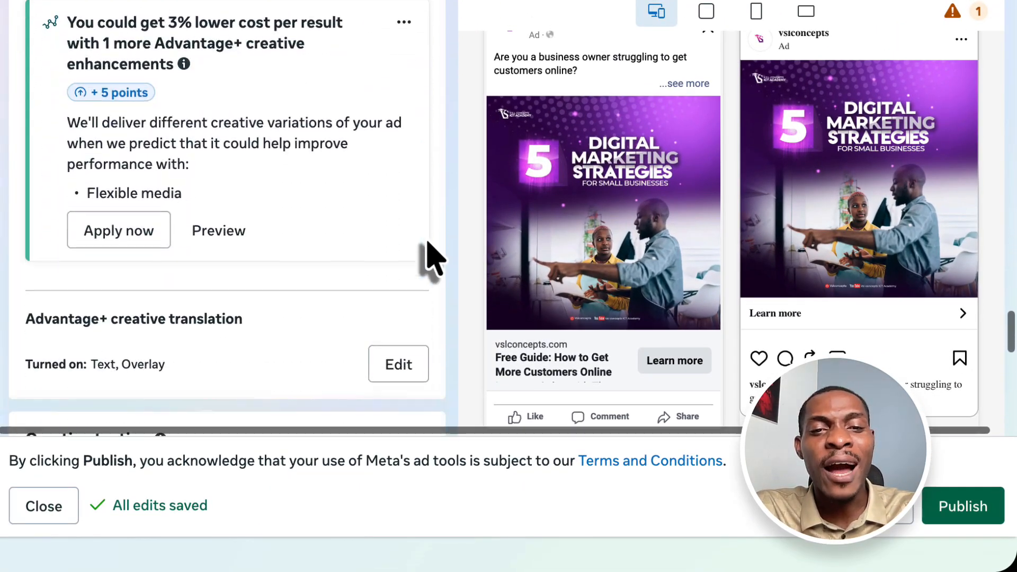
scroll(432, 257, down, 5)
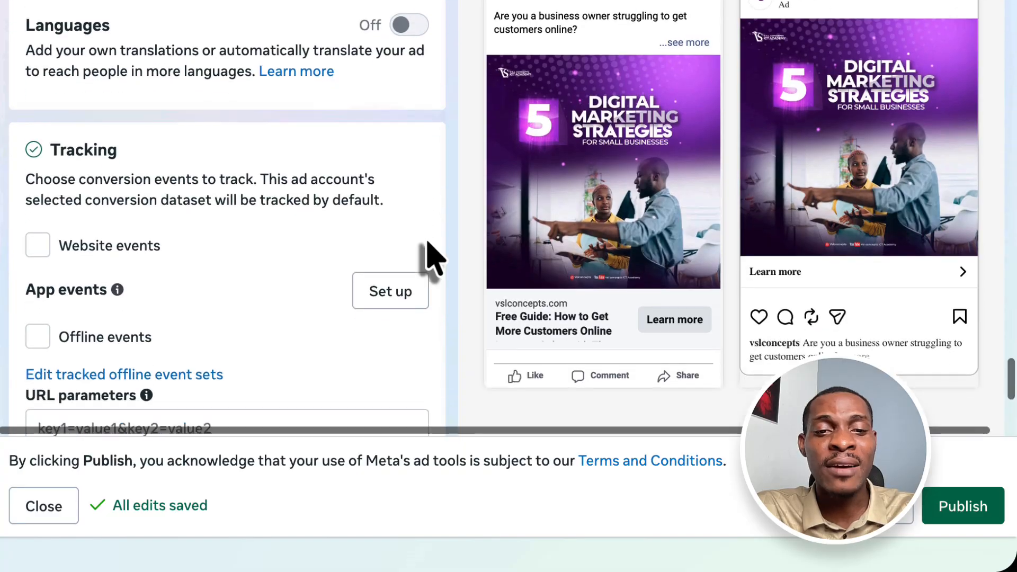
scroll(43, 135, up, 2)
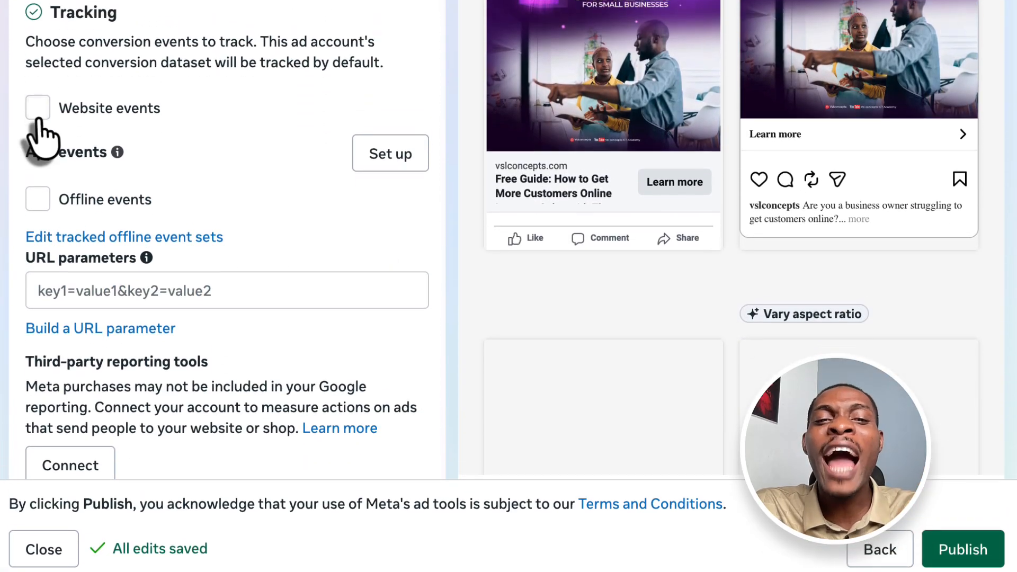
click(38, 138)
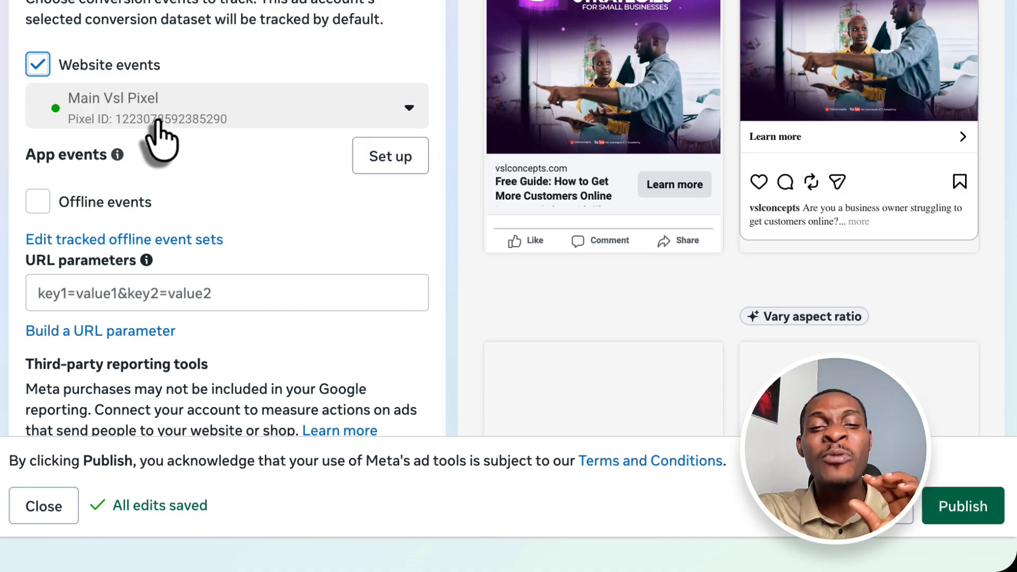
scroll(159, 135, down, 2)
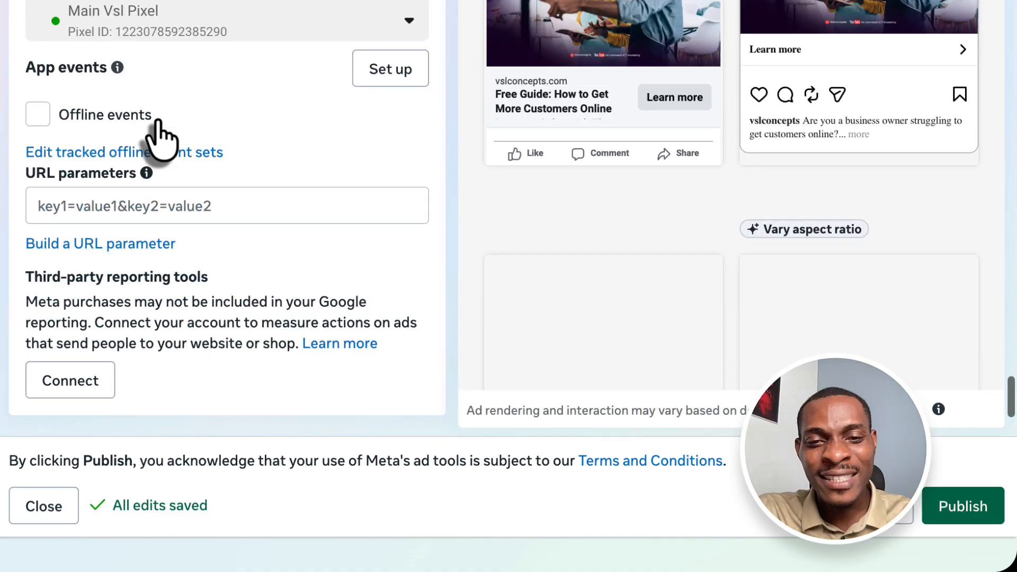
click(965, 517)
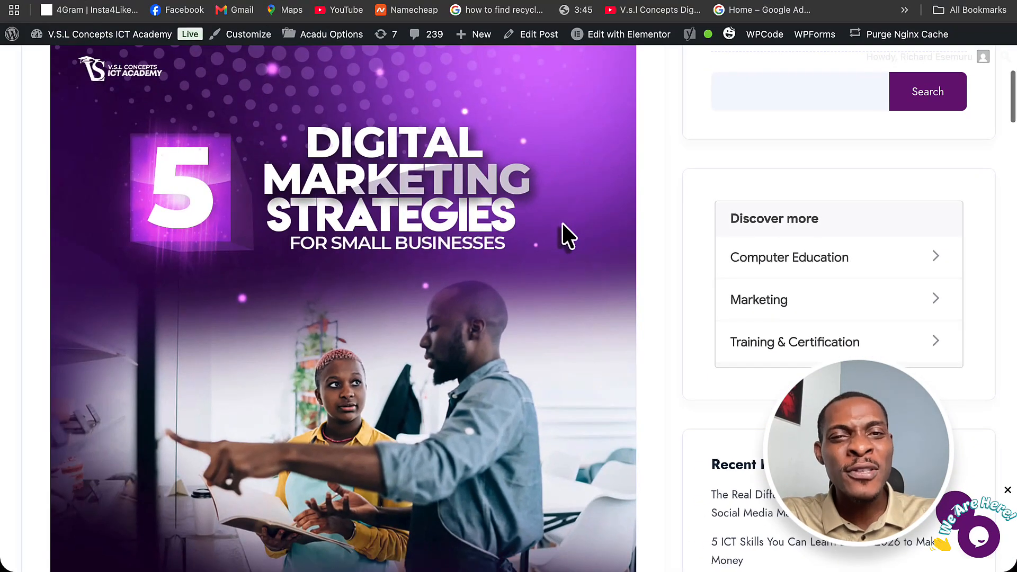
scroll(564, 233, down, 1)
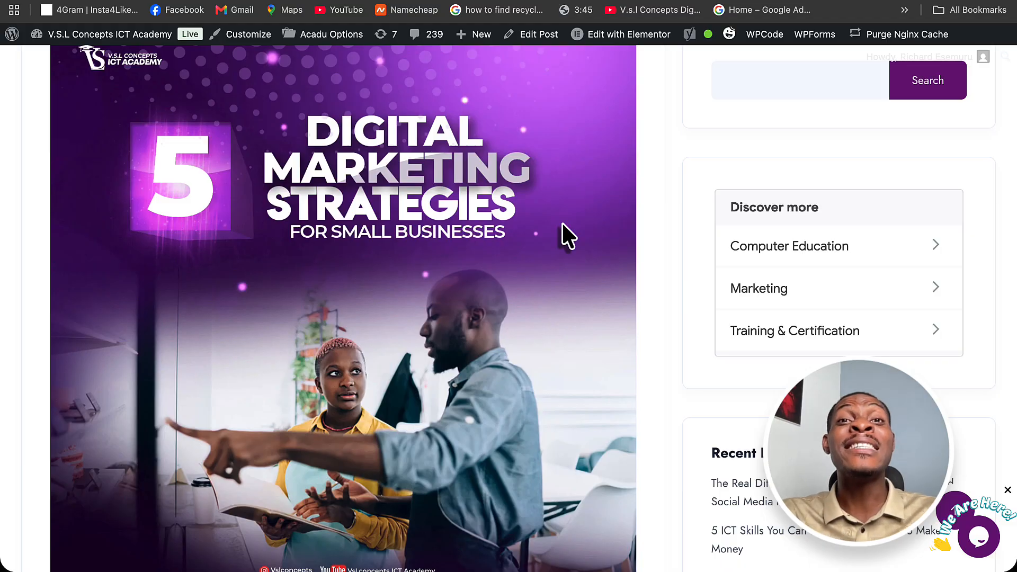